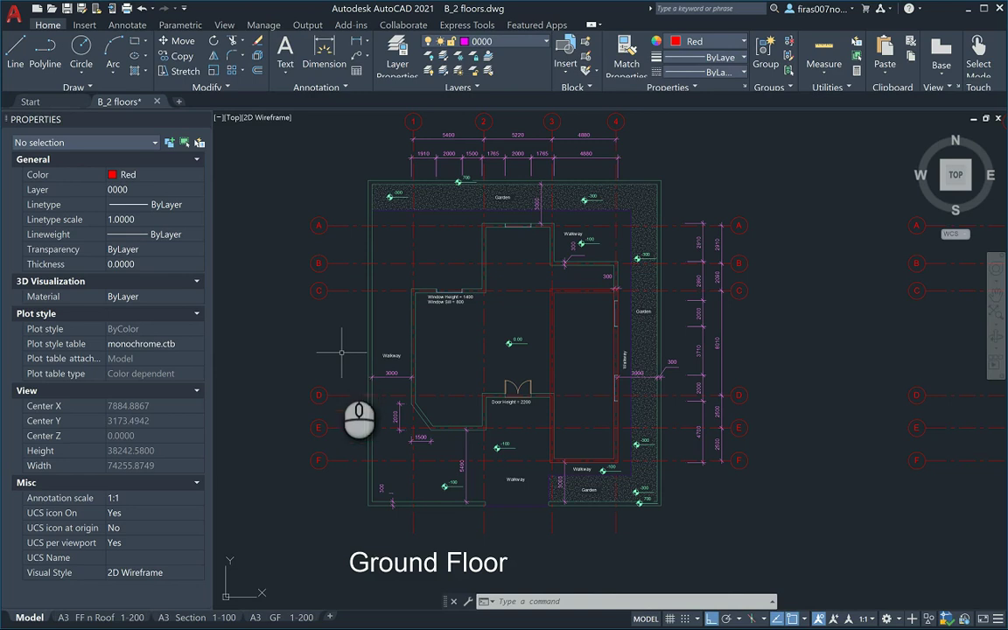
# Delete the two nested red rectangular outlines between grid lines 3 and 4 of the ground floor plan
pyautogui.scroll(2, 539, 320)
pyautogui.click(558, 306)
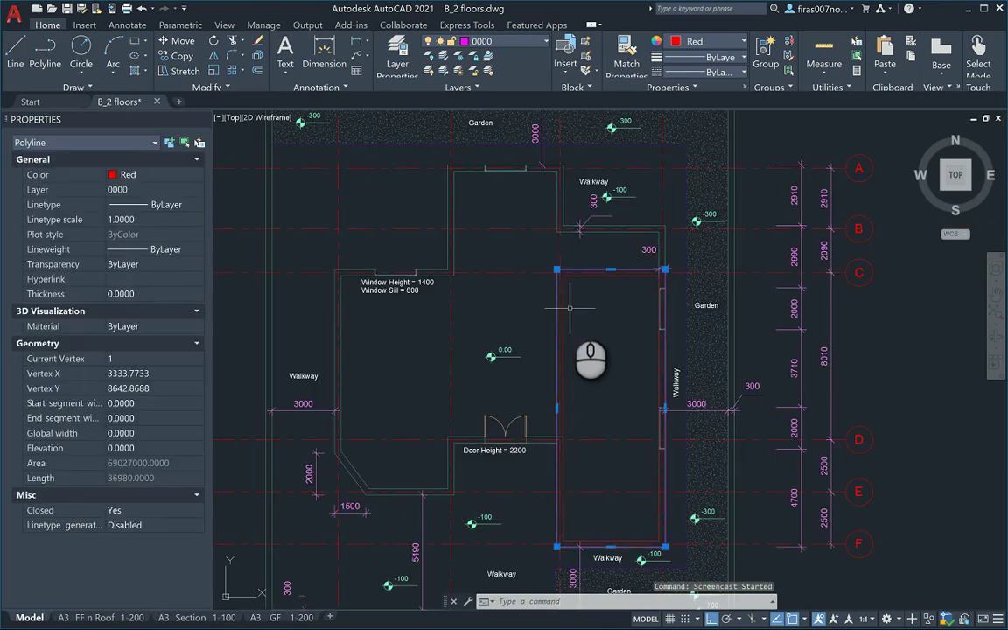
pyautogui.press('Delete')
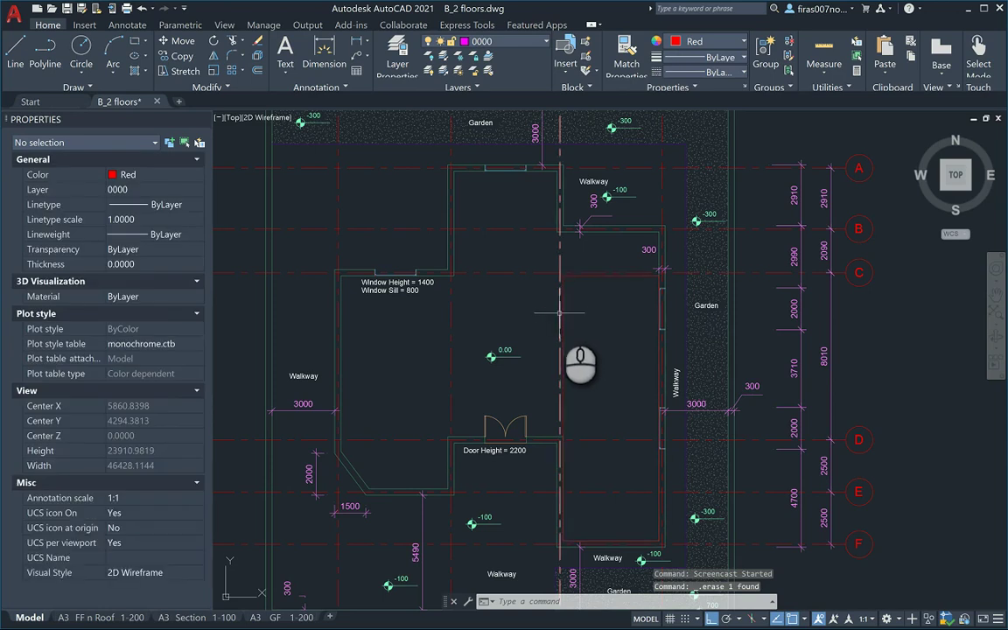
pyautogui.hotkey('ctrl', 'z')
pyautogui.press('Delete')
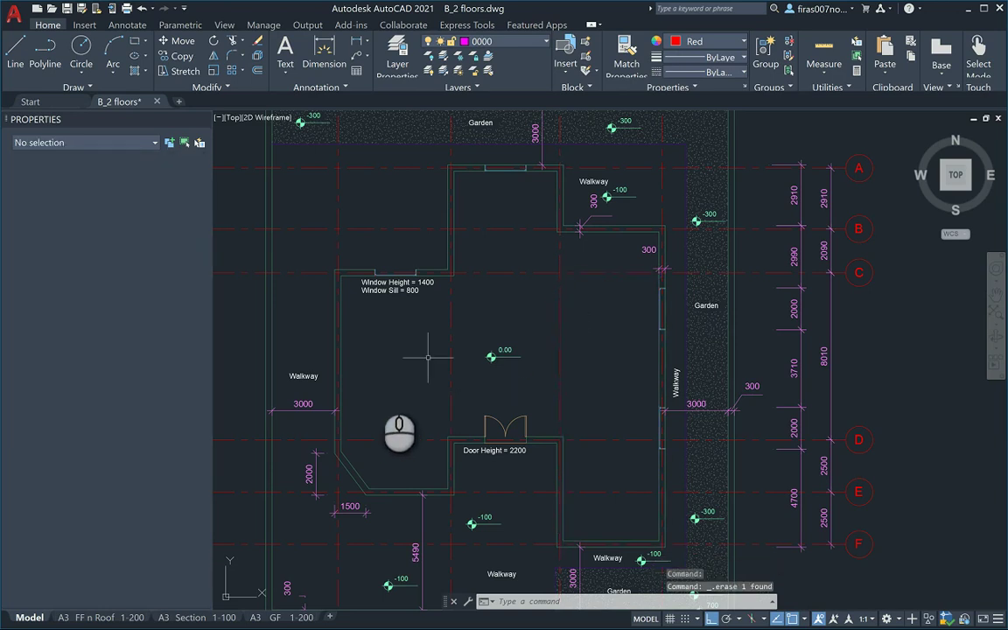
# Draw a 2000 mm wide red rectangle across the window opening on grid line C, extending past both wall faces
pyautogui.scroll(4, 354, 276)
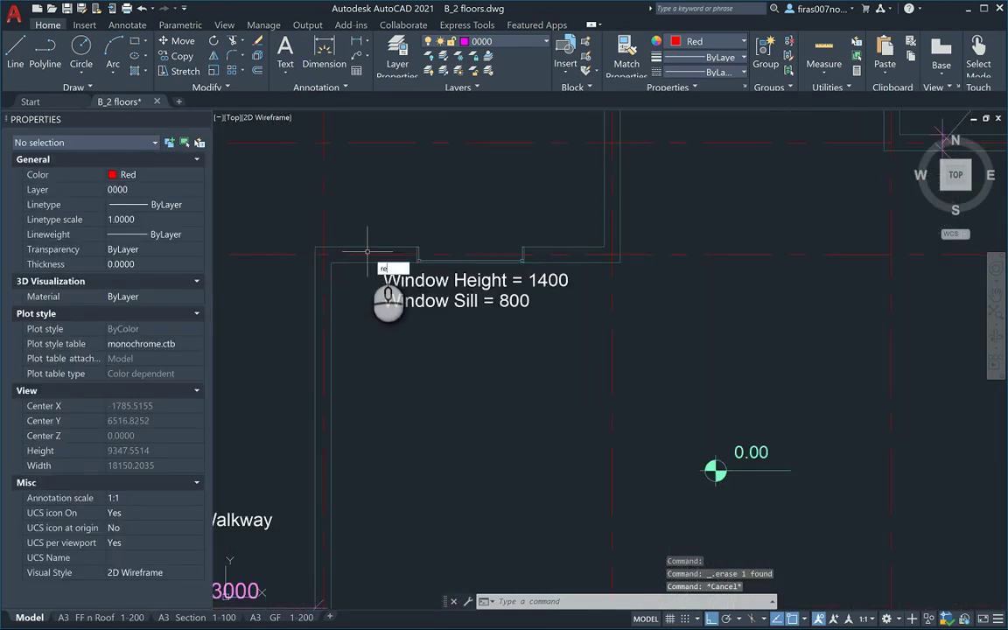
pyautogui.write('rec')
pyautogui.press('Return')
pyautogui.scroll(3, 412, 263)
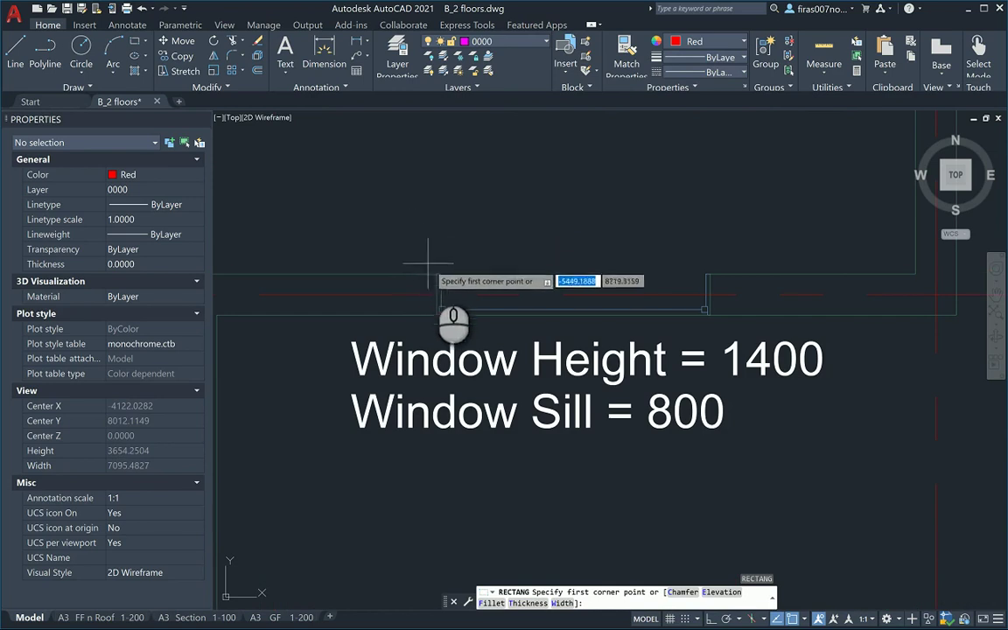
pyautogui.click(438, 228)
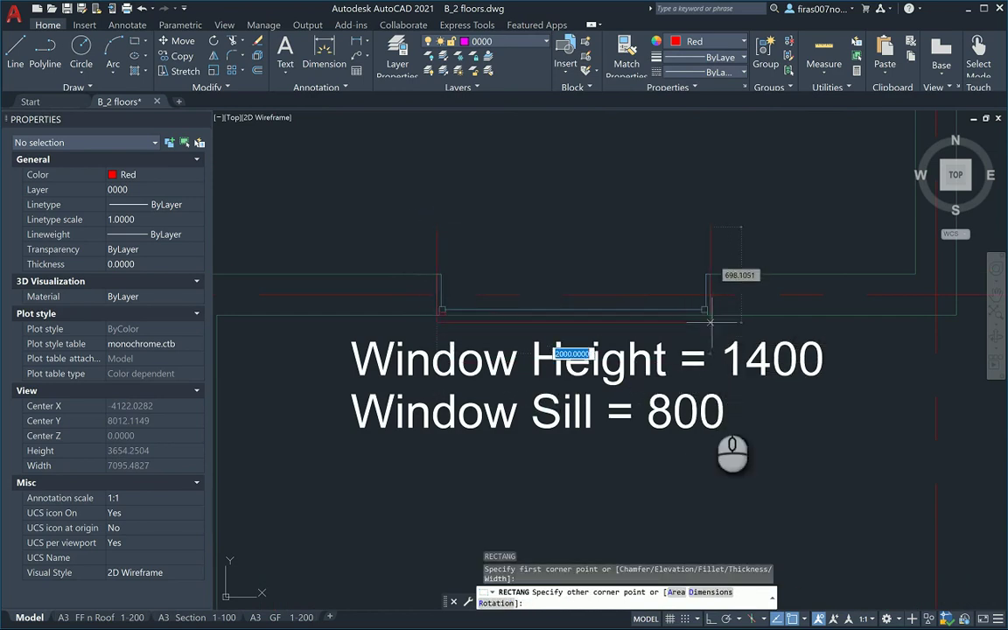
pyautogui.click(710, 508)
pyautogui.press('Escape')
pyautogui.press('Escape')
pyautogui.press('Escape')
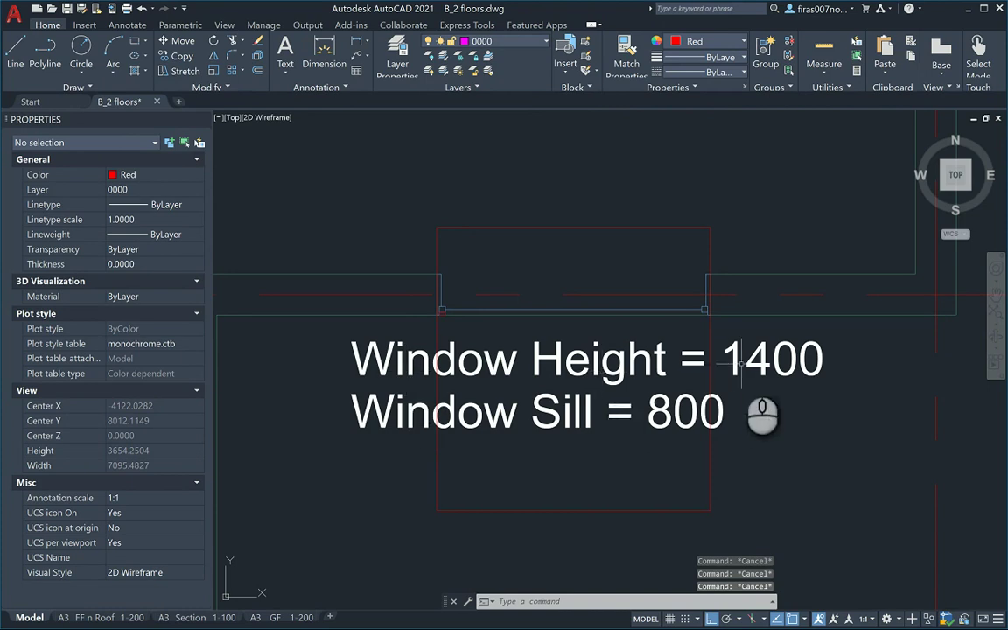
# Copy the red window rectangle from its intersection with the outer wall face onto the window opening on grid line A
pyautogui.scroll(-5, 540, 429)
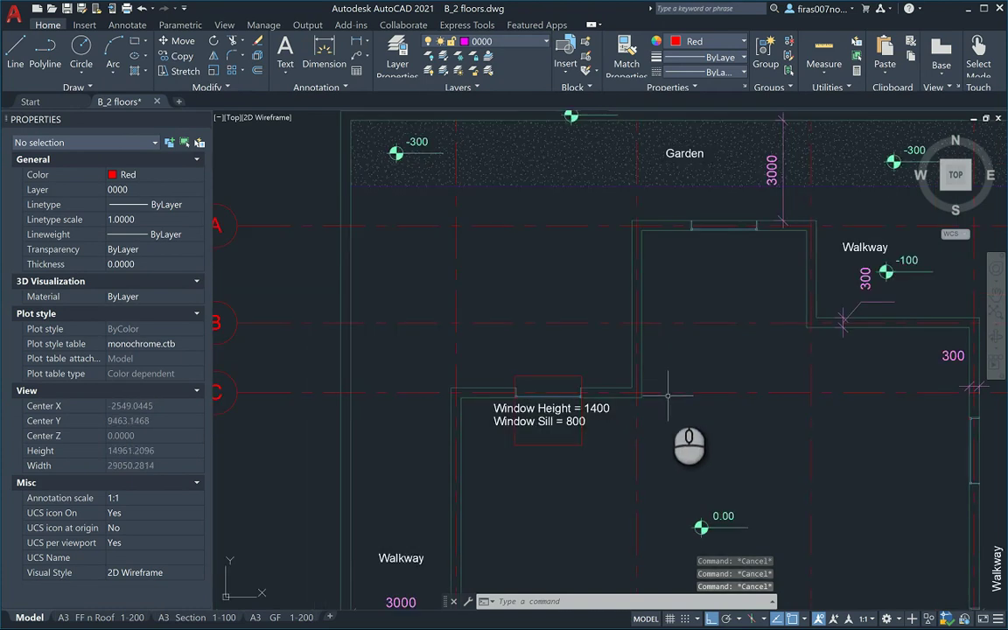
pyautogui.write('co')
pyautogui.press('Return')
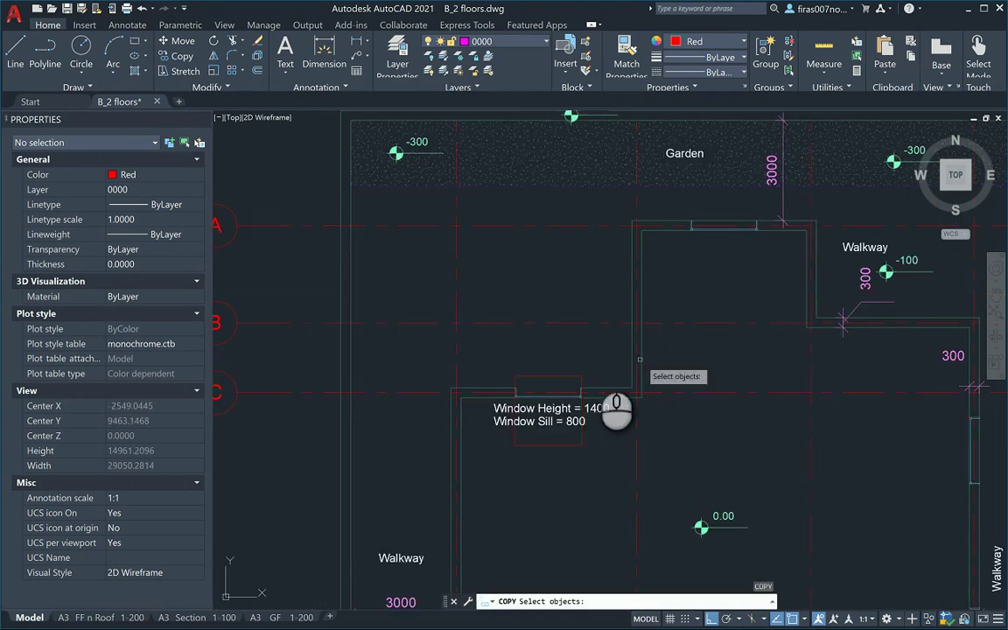
pyautogui.click(571, 373)
pyautogui.scroll(8, 578, 372)
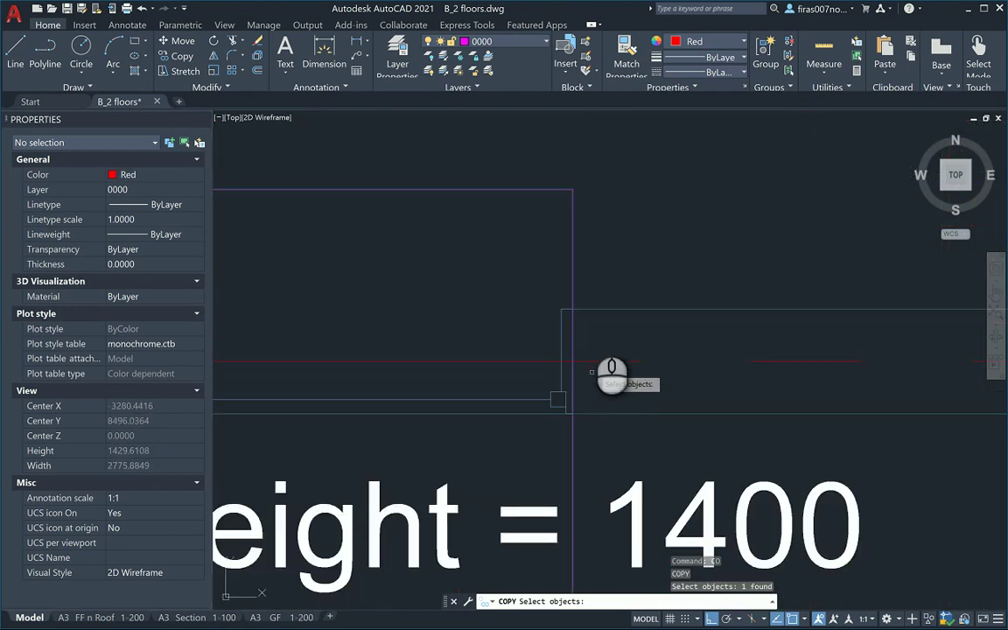
pyautogui.press('Return')
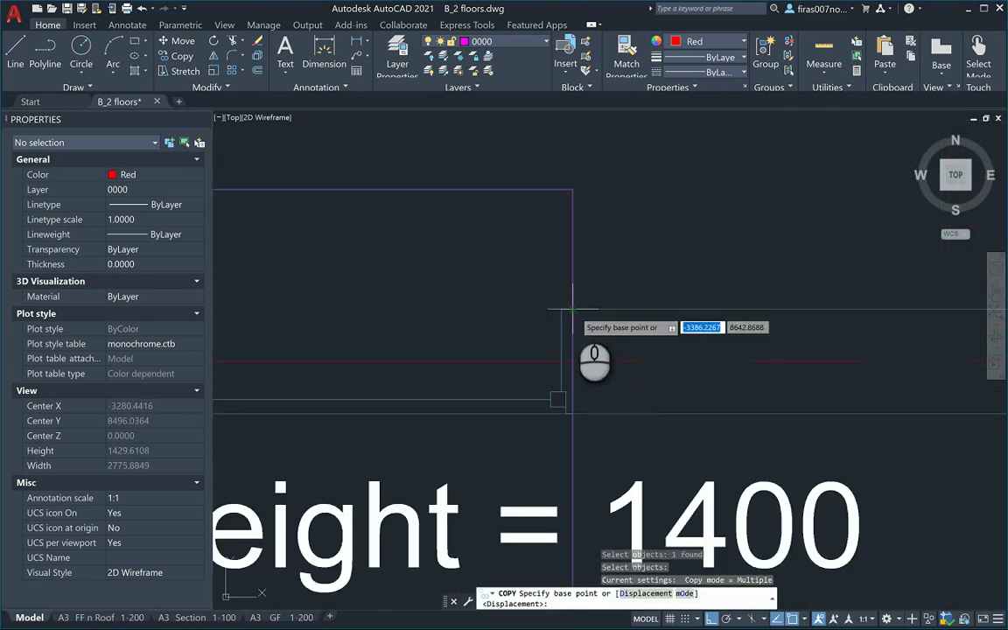
pyautogui.click(573, 309)
pyautogui.scroll(-6, 575, 313)
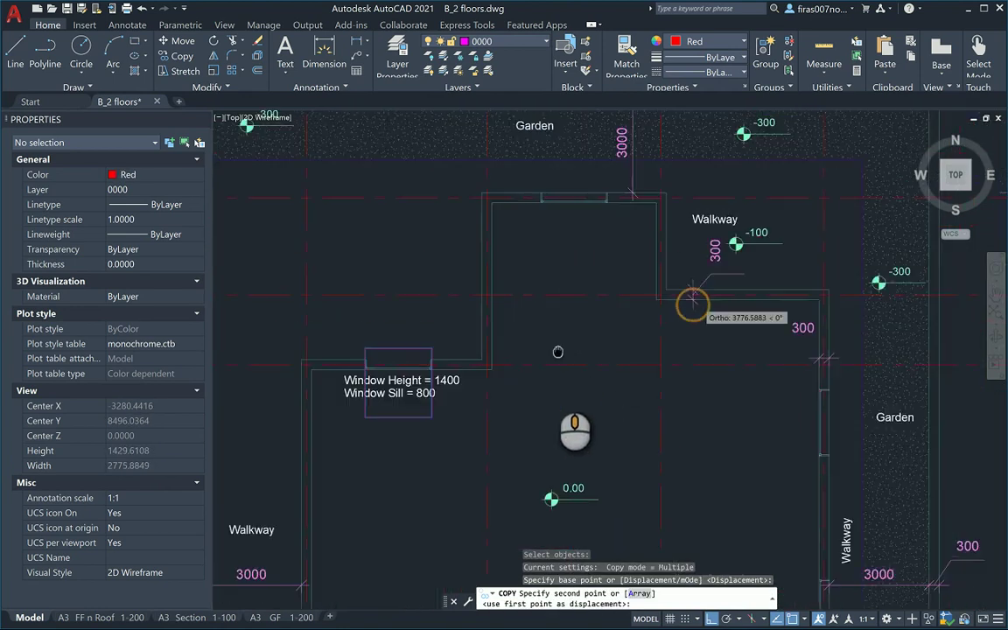
pyautogui.moveTo(558, 352); pyautogui.dragTo(552, 386, button='middle')
pyautogui.scroll(10, 605, 215)
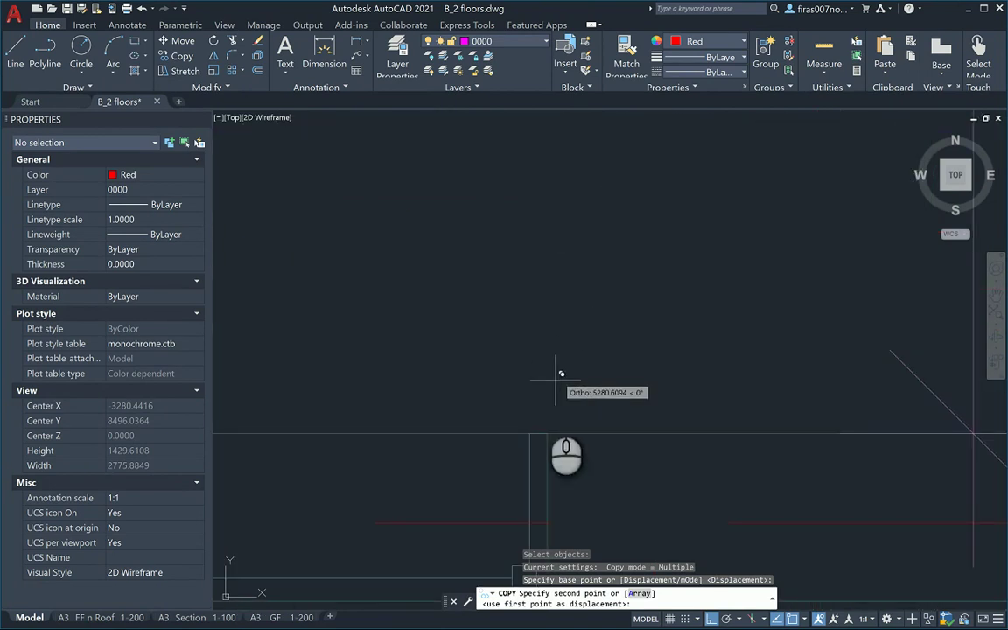
pyautogui.scroll(-3, 553, 360)
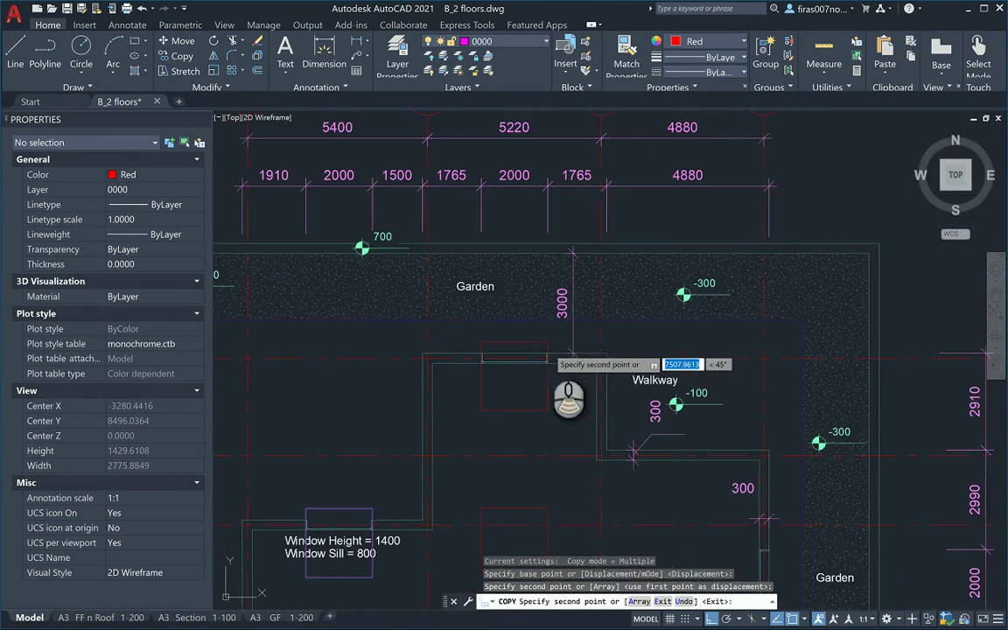
# Place another copy of the window rectangle inside the room, just below grid line C near the east wall
pyautogui.moveTo(664, 475); pyautogui.dragTo(563, 203, button='middle')
pyautogui.moveTo(556, 423); pyautogui.dragTo(558, 197, button='middle')
pyautogui.moveTo(612, 405); pyautogui.dragTo(838, 405, button='middle')
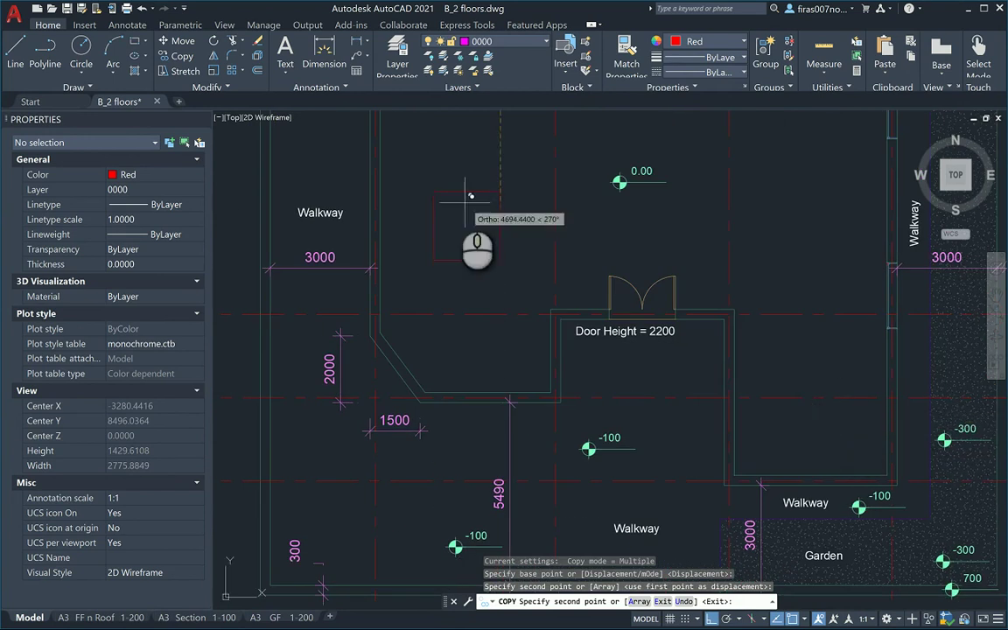
pyautogui.moveTo(470, 196); pyautogui.dragTo(786, 327, button='middle')
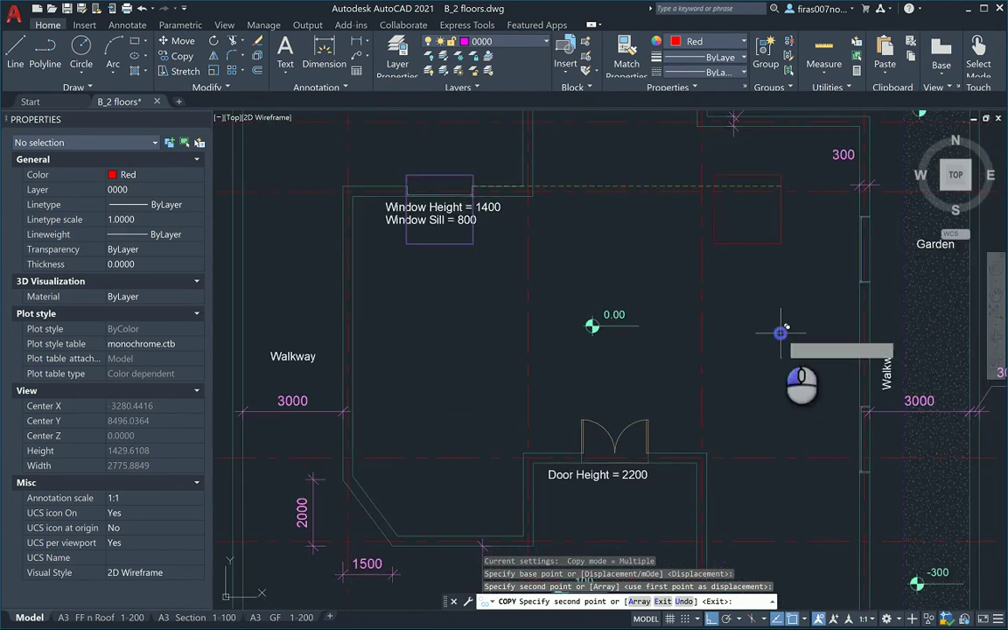
pyautogui.press('Escape')
pyautogui.press('Escape')
pyautogui.press('Escape')
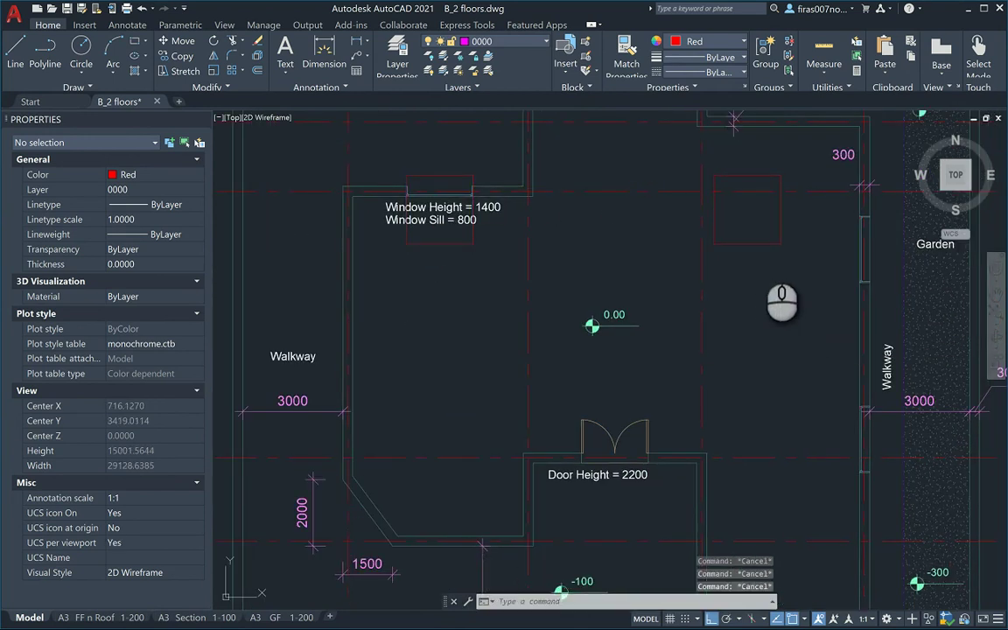
# Rotate the loose rectangle copy to 270° about a point just below it, bringing it across the east wall
pyautogui.write('ro')
pyautogui.press('Return')
pyautogui.click(763, 249)
pyautogui.click(737, 221)
pyautogui.press('Return')
pyautogui.click(753, 304)
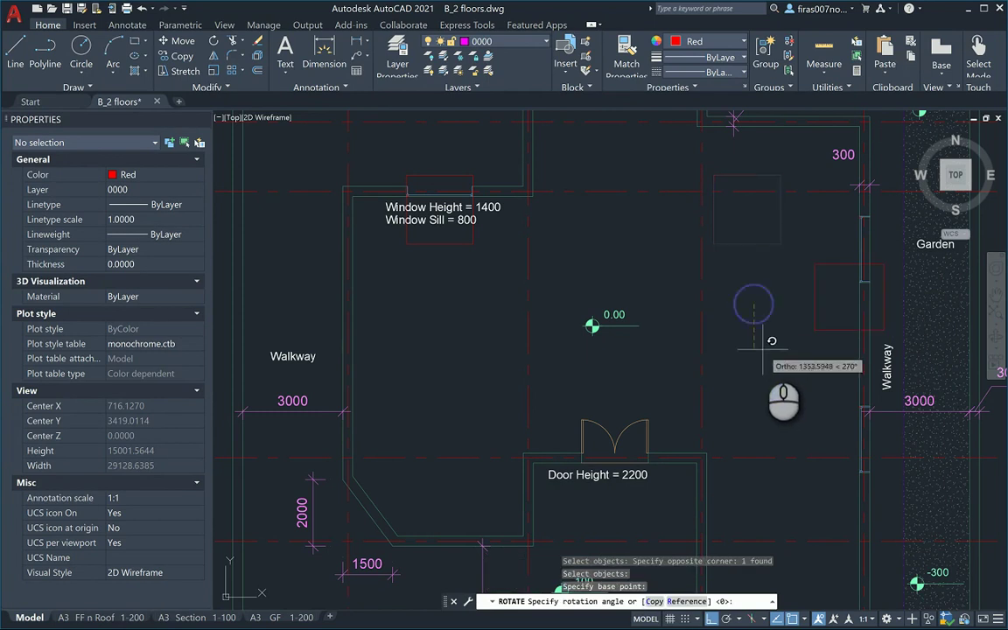
pyautogui.press('Escape')
pyautogui.press('Escape')
# Move the rotated rectangle along the outer wall face to align with the upper window opening in the east wall
pyautogui.write('m')
pyautogui.press('Return')
pyautogui.click(827, 286)
pyautogui.click(783, 261)
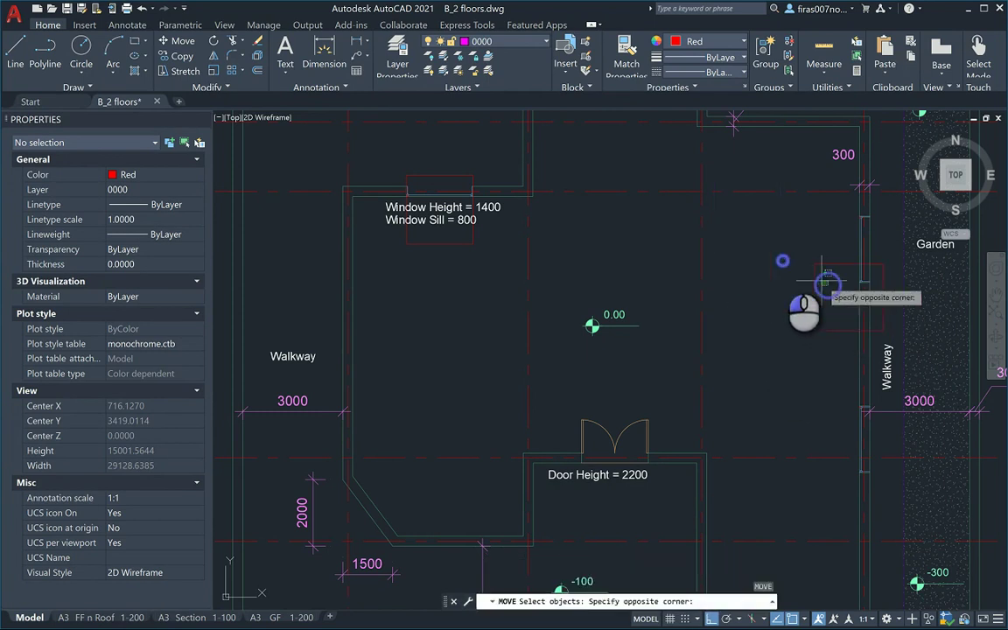
pyautogui.scroll(3, 823, 254)
pyautogui.moveTo(886, 249); pyautogui.dragTo(507, 324, button='middle')
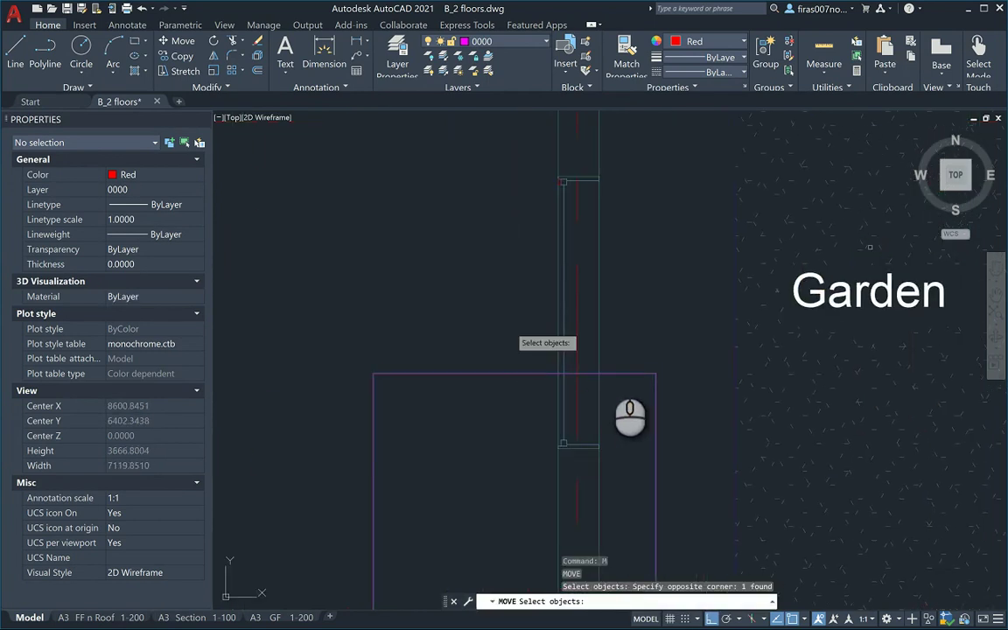
pyautogui.press('Return')
pyautogui.click(599, 374)
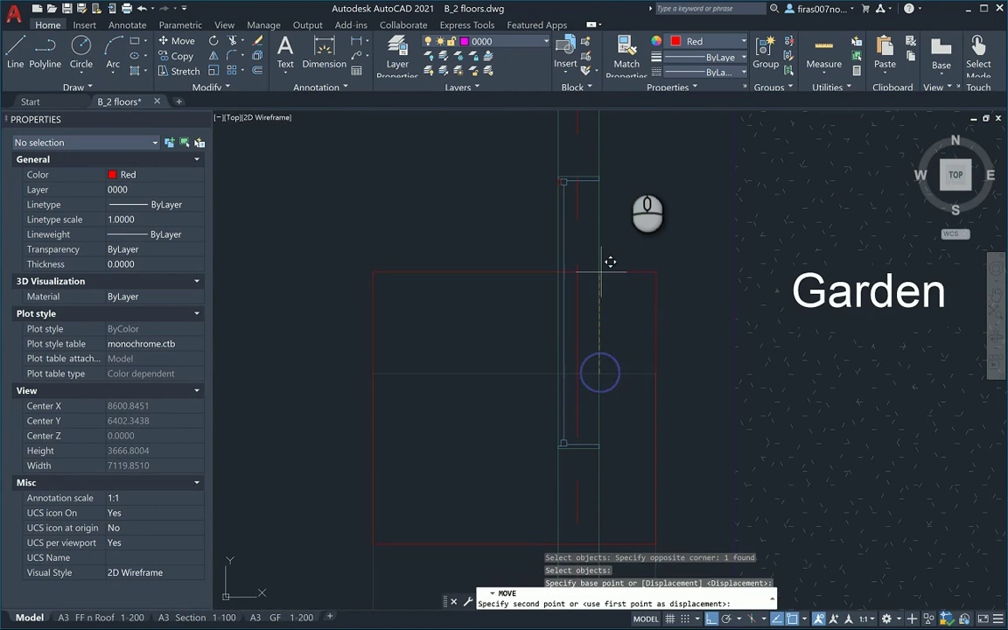
pyautogui.press('Escape')
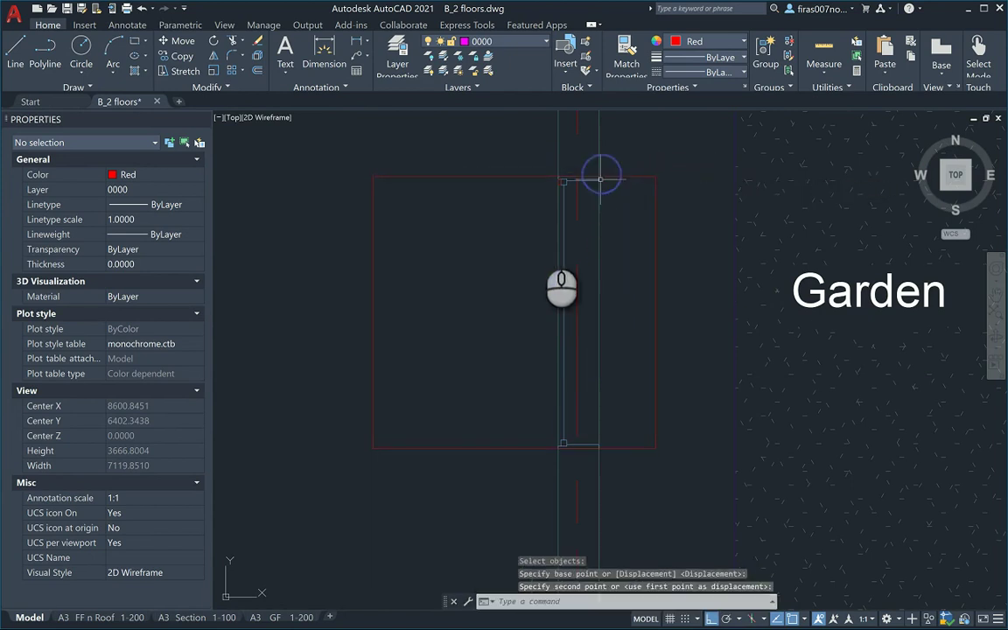
# Copy the east wall's window rectangle straight down onto the lower window opening near grid line D
pyautogui.scroll(-6, 348, 267)
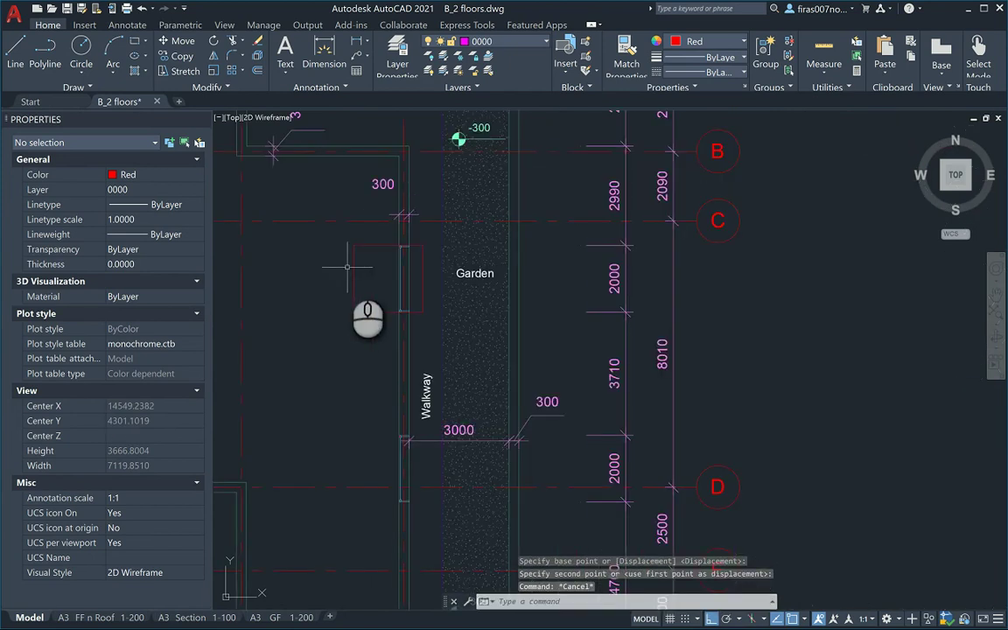
pyautogui.press('Escape')
pyautogui.press('Escape')
pyautogui.write('co')
pyautogui.press('Return')
pyautogui.click(356, 242)
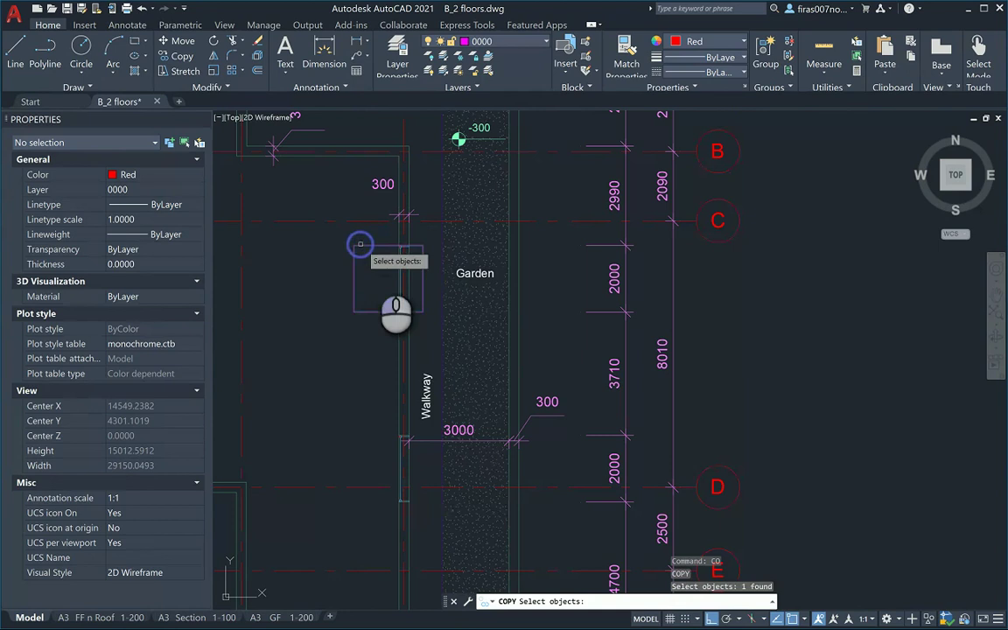
pyautogui.scroll(8, 368, 237)
pyautogui.press('Return')
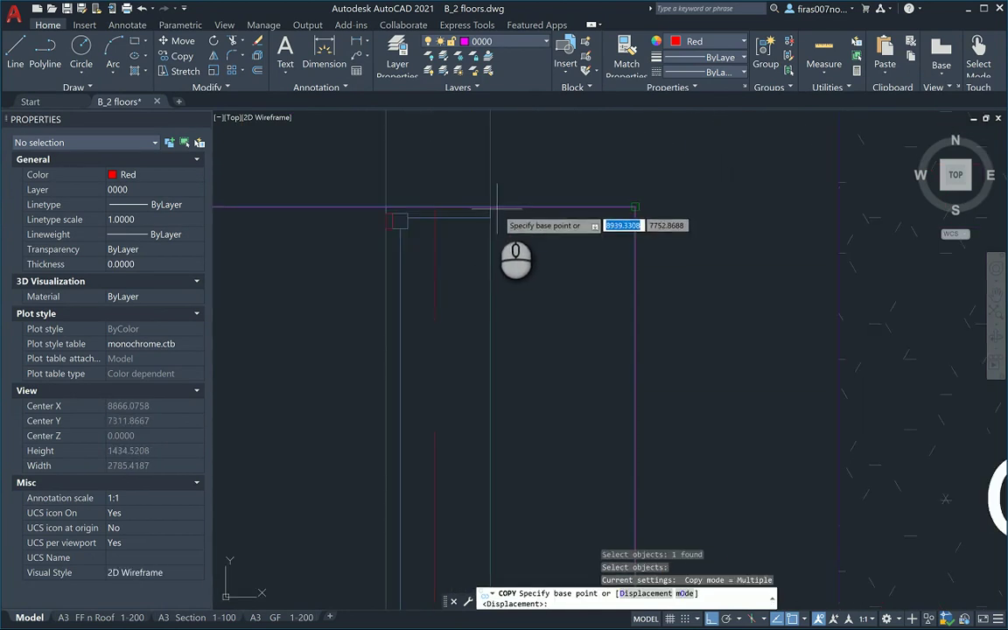
pyautogui.click(489, 208)
pyautogui.scroll(-3, 489, 207)
pyautogui.scroll(5, 464, 361)
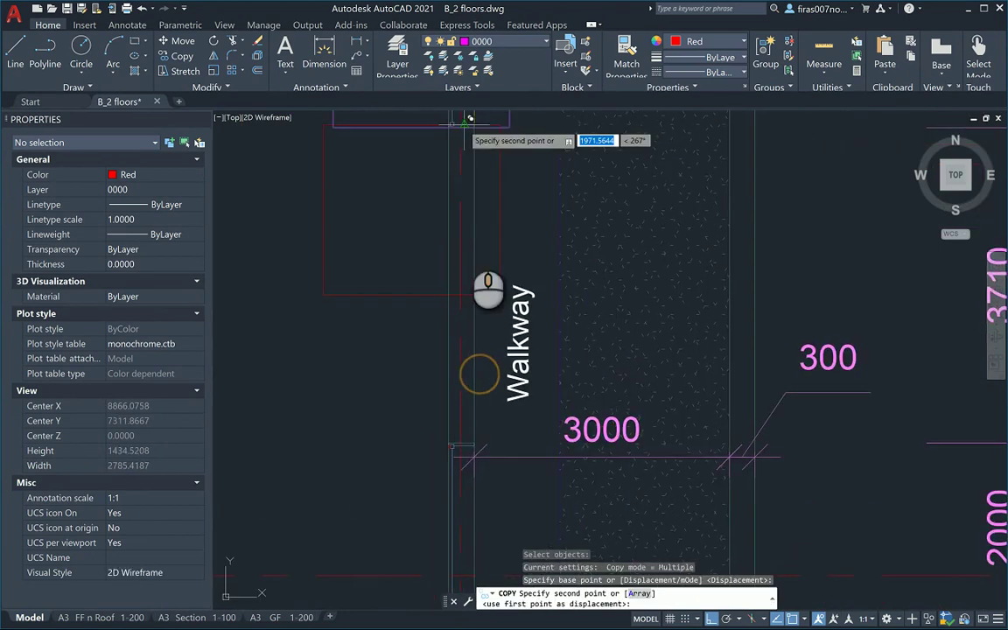
pyautogui.scroll(3, 460, 367)
pyautogui.scroll(3, 443, 288)
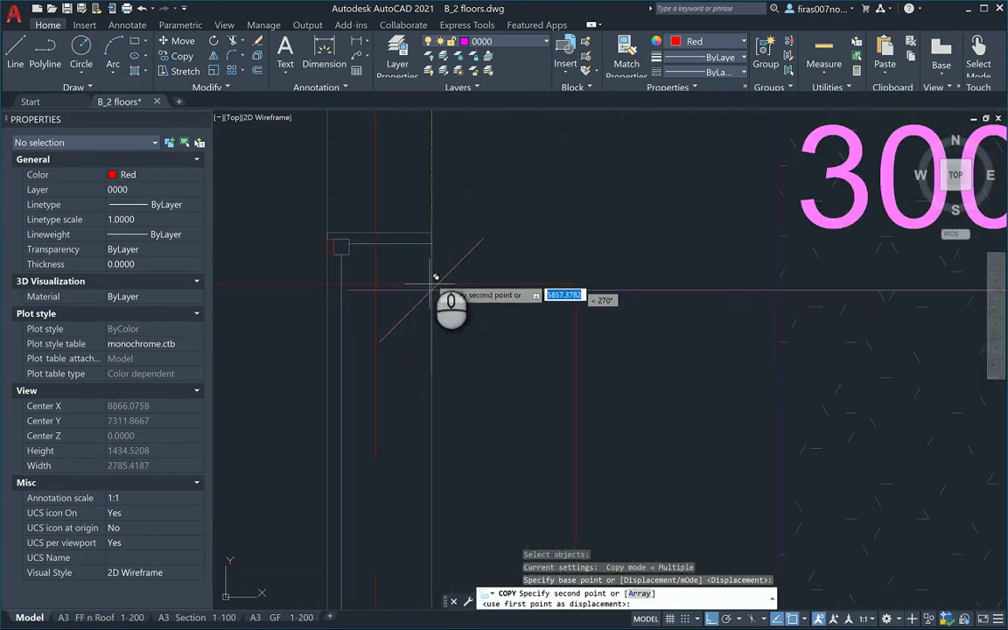
pyautogui.click(435, 226)
pyautogui.scroll(-10, 435, 225)
pyautogui.press('Escape')
pyautogui.press('Escape')
# Start a Write Block export and select the four red window rectangles on the ground floor plan as its objects
pyautogui.moveTo(325, 245); pyautogui.dragTo(510, 382, button='middle')
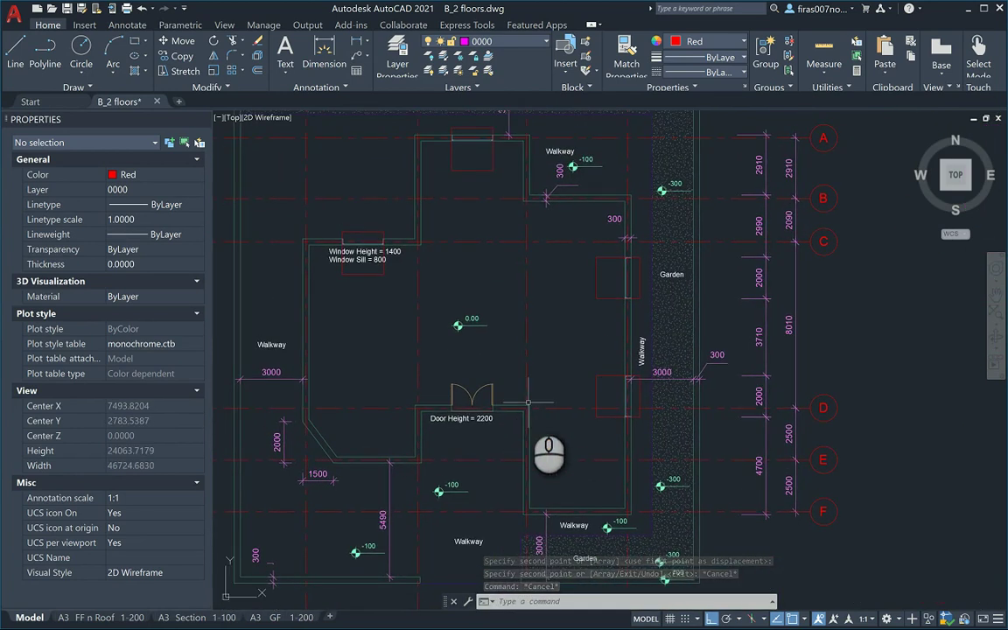
pyautogui.moveTo(513, 315); pyautogui.dragTo(561, 335, button='middle')
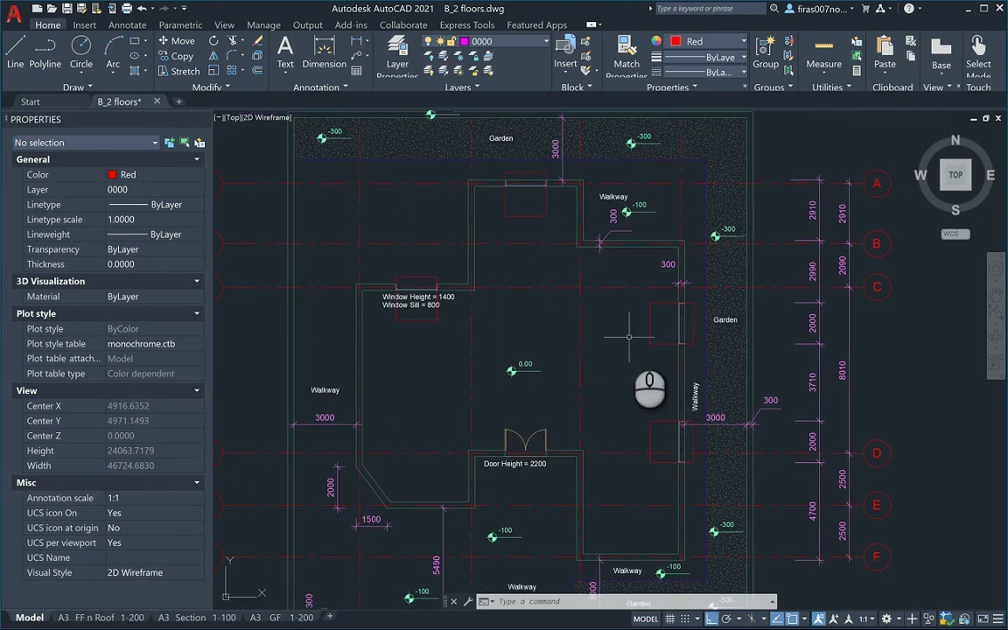
pyautogui.write('w')
pyautogui.press('Return')
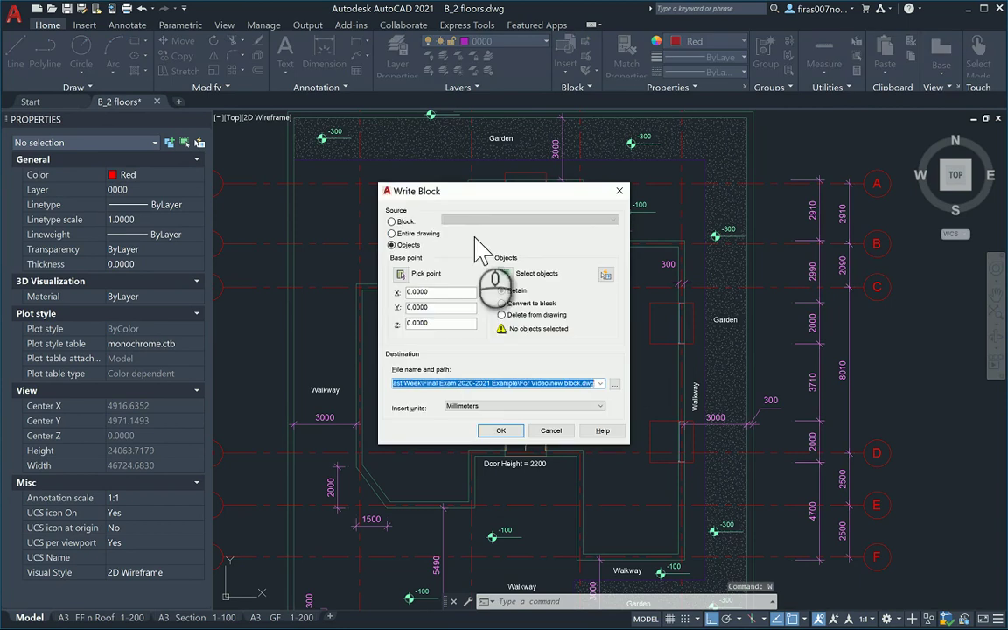
pyautogui.click(505, 273)
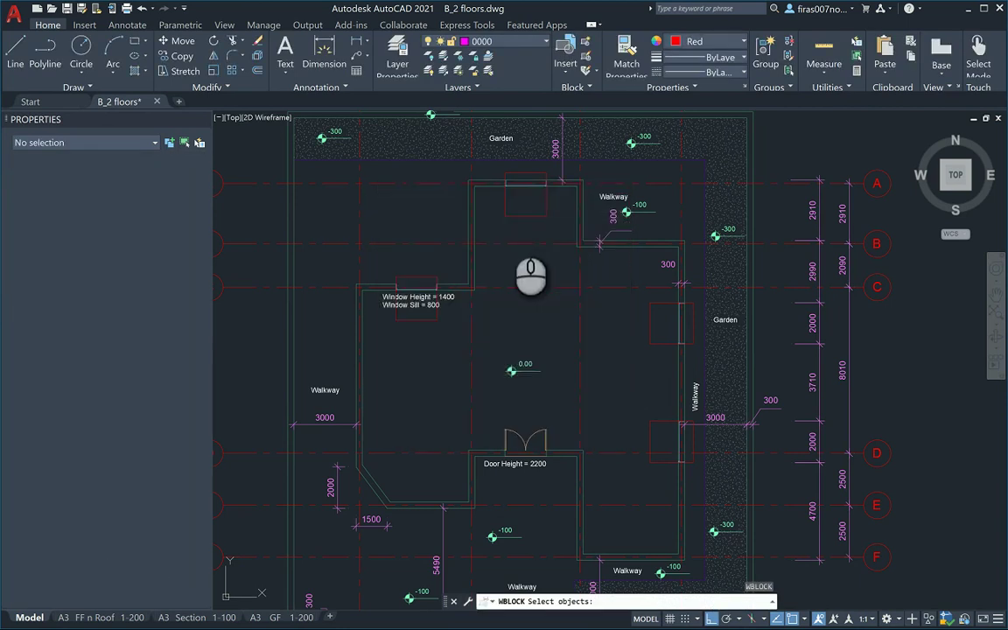
pyautogui.click(524, 215)
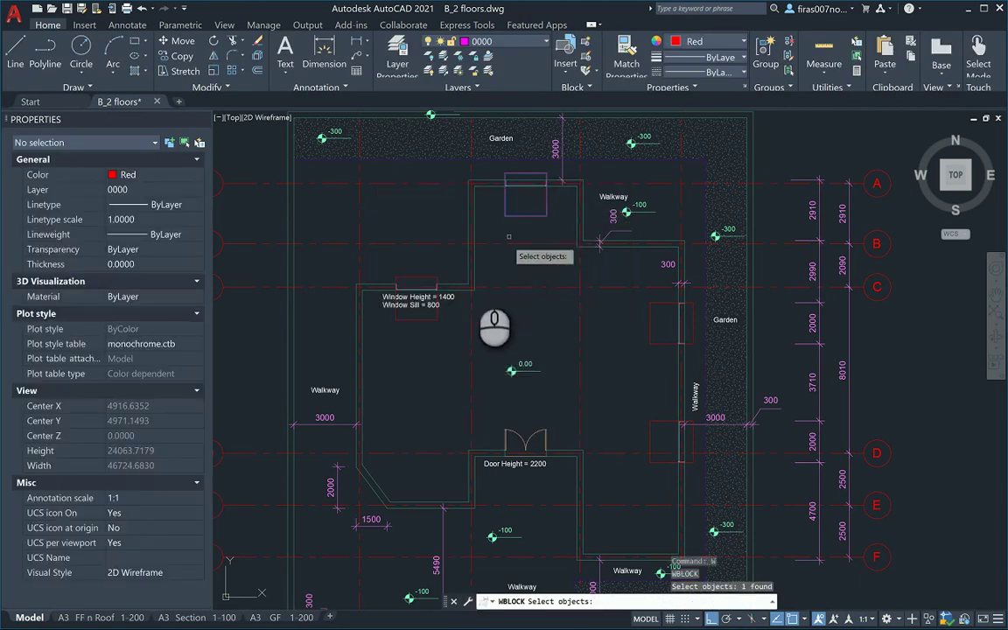
pyautogui.click(436, 321)
pyautogui.click(658, 334)
pyautogui.click(623, 355)
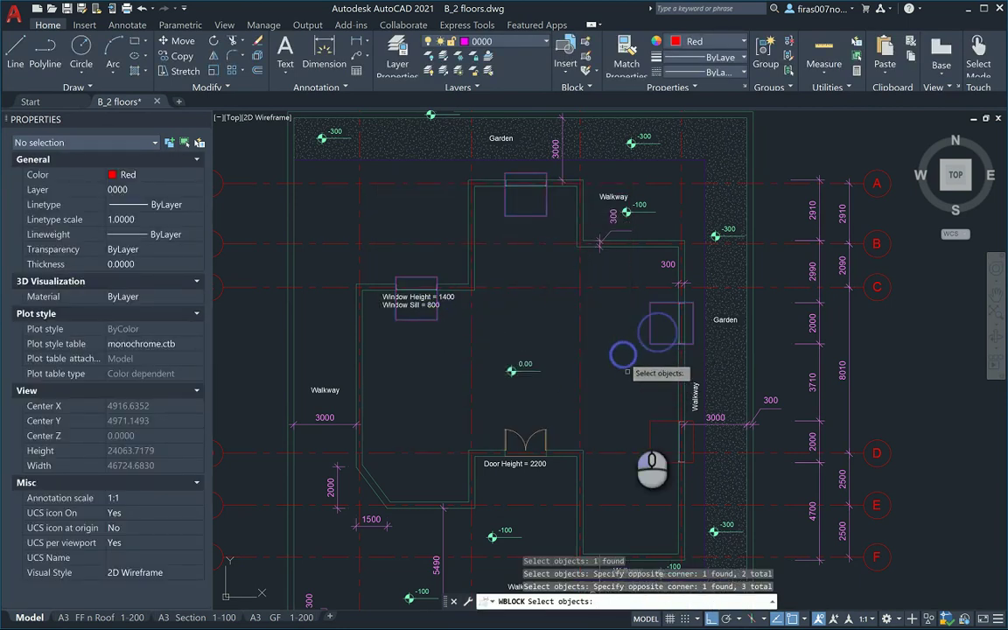
pyautogui.click(647, 424)
pyautogui.click(389, 334)
pyautogui.scroll(2, 389, 310)
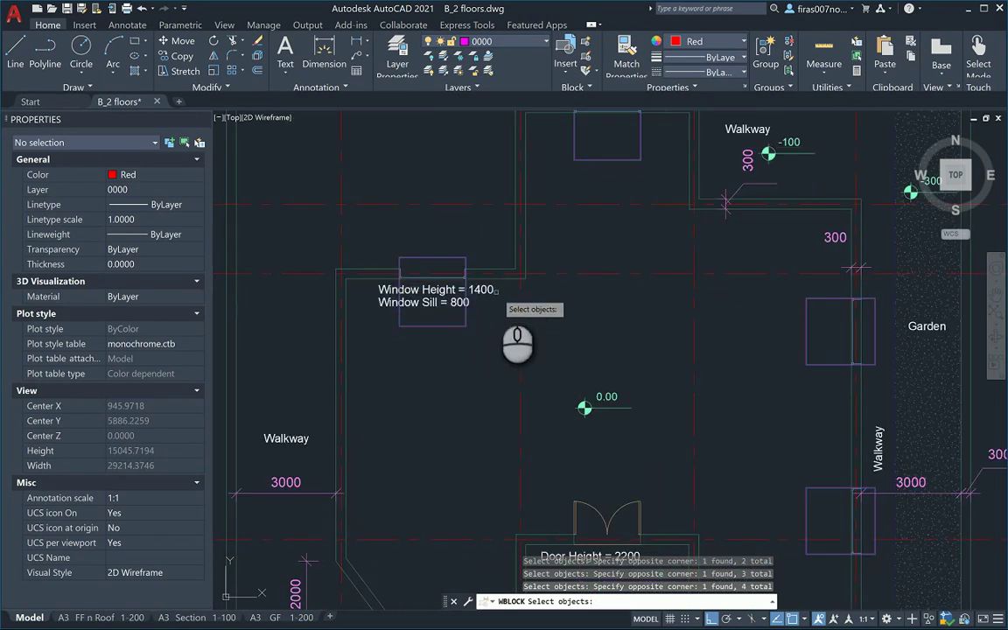
# Write the selected rectangles to new block.dwg in the For Video folder, replacing the existing file
pyautogui.rightClick(501, 297)
pyautogui.press('Return')
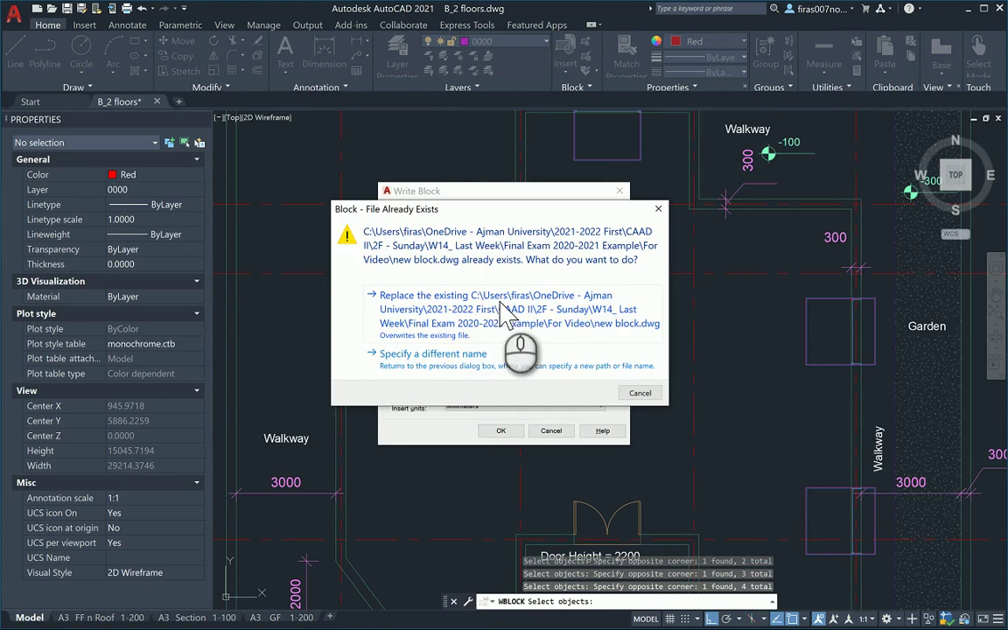
pyautogui.click(473, 326)
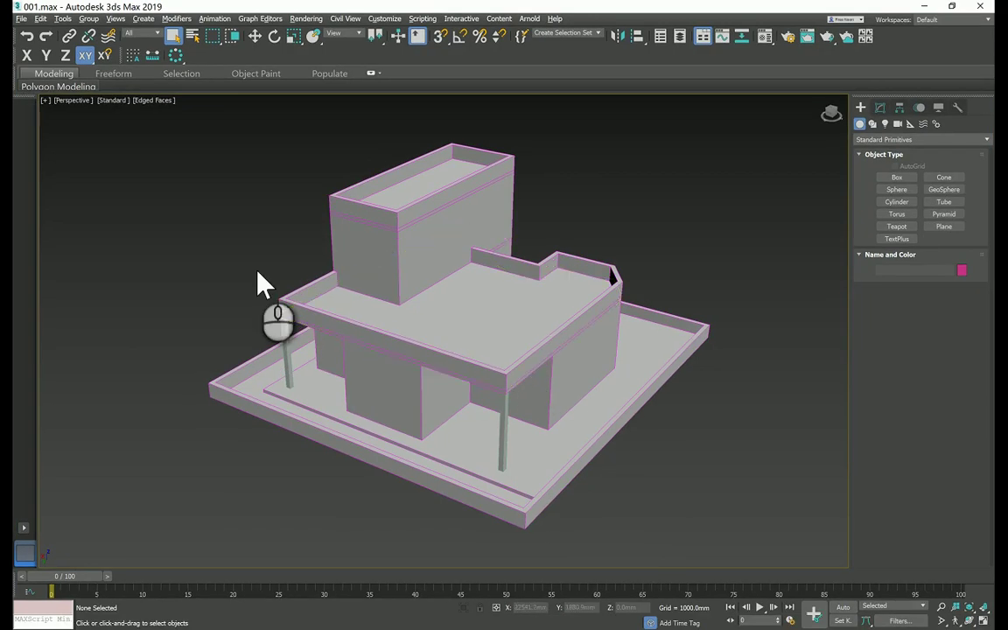
# Switch to 3ds Max, start a file import and browse in OneDrive - Ajman University to 2021-2022 First\CAAD II
pyautogui.hotkey('alt', 'f')
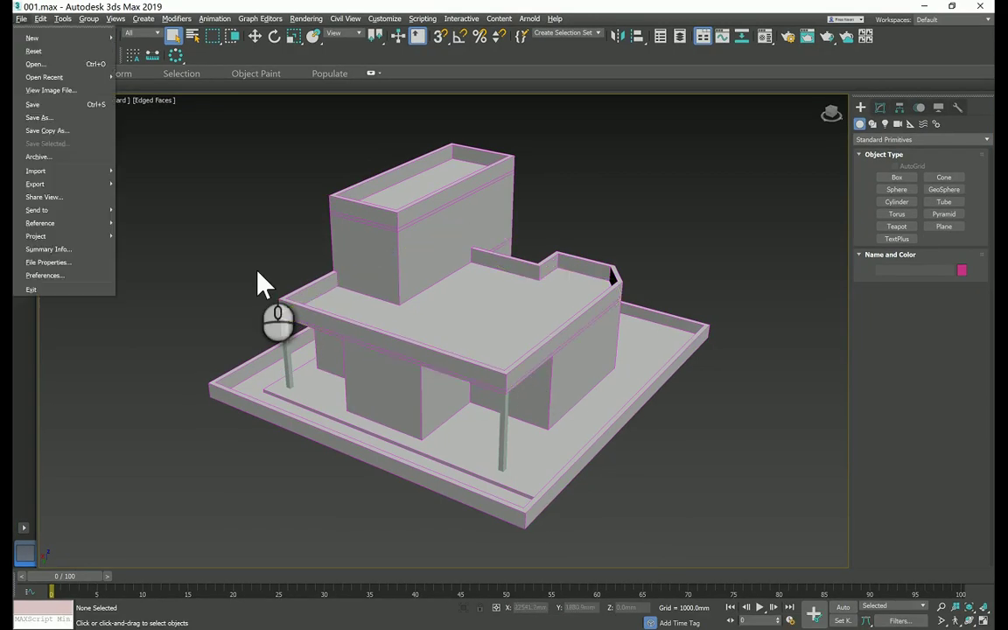
pyautogui.moveTo(99, 171)
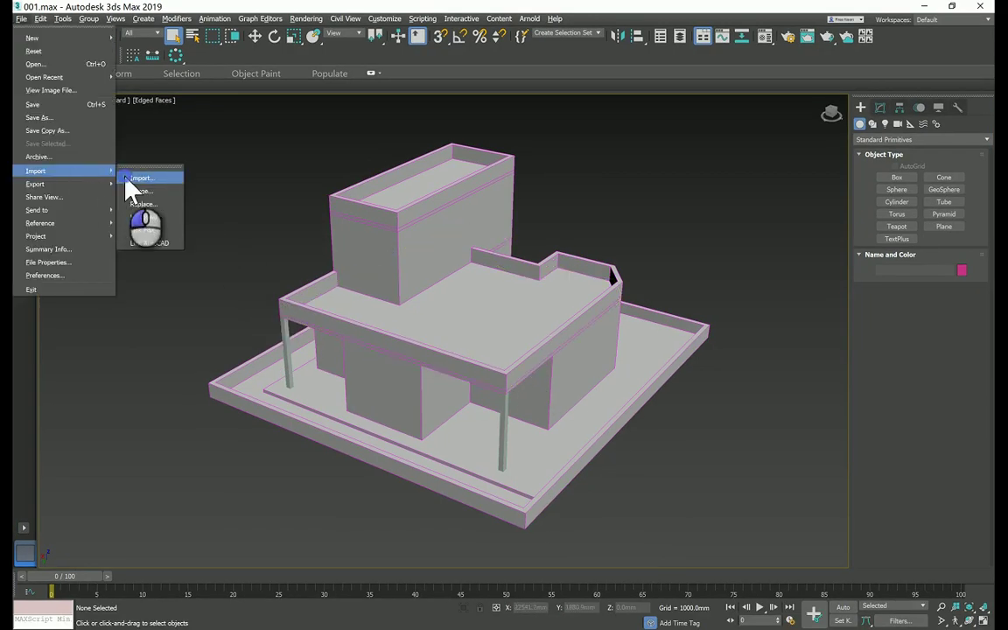
pyautogui.click(131, 177)
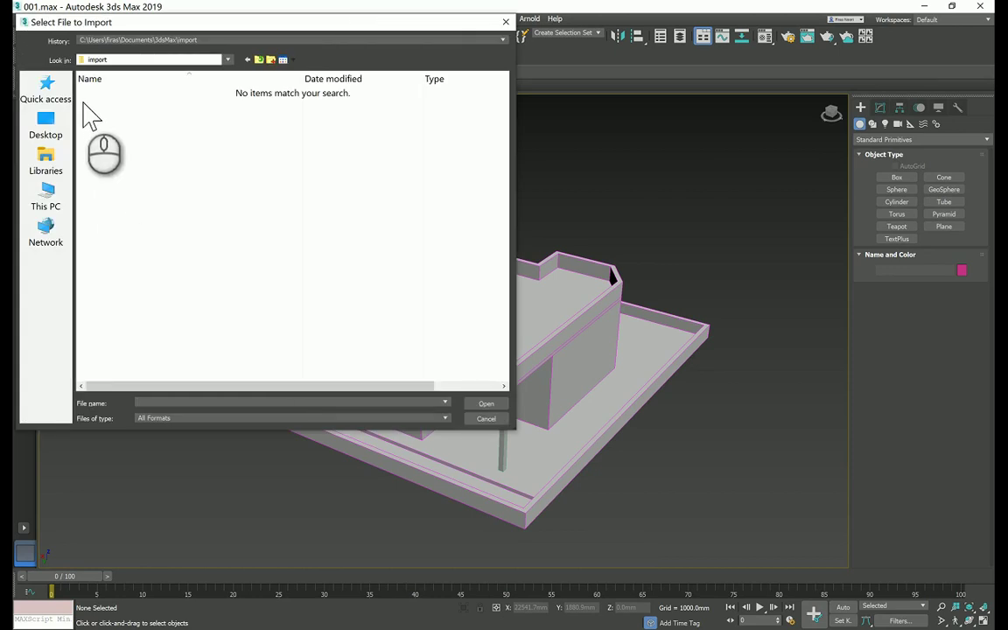
pyautogui.click(45, 126)
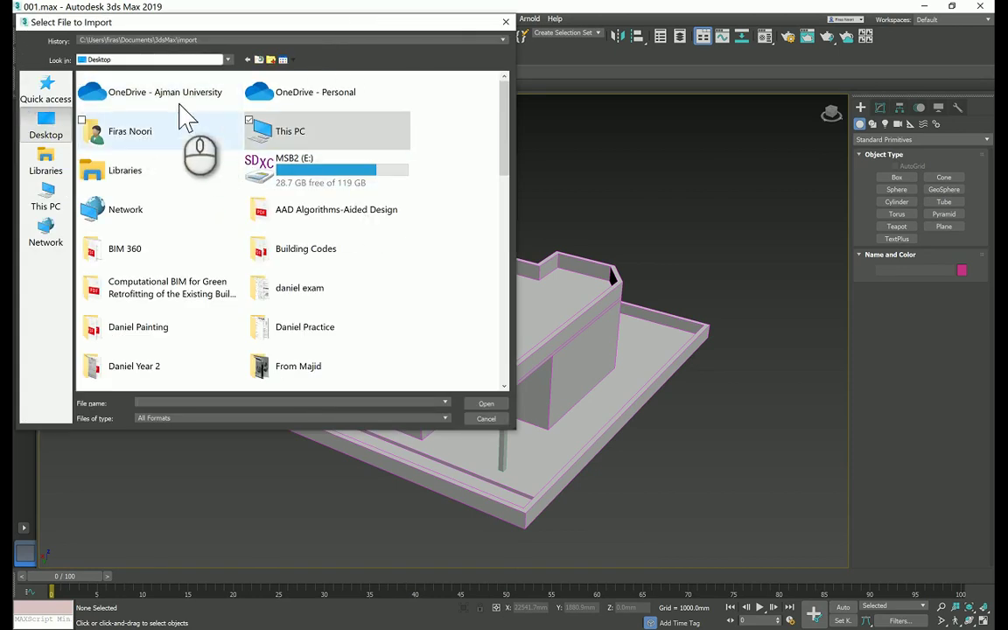
pyautogui.doubleClick(166, 93)
pyautogui.doubleClick(156, 95)
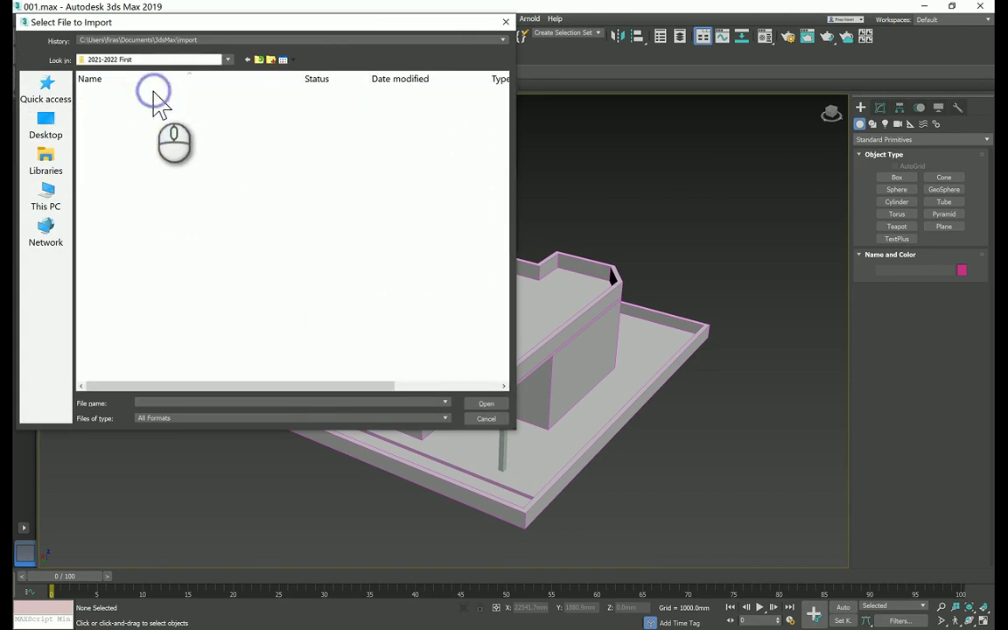
pyautogui.doubleClick(128, 93)
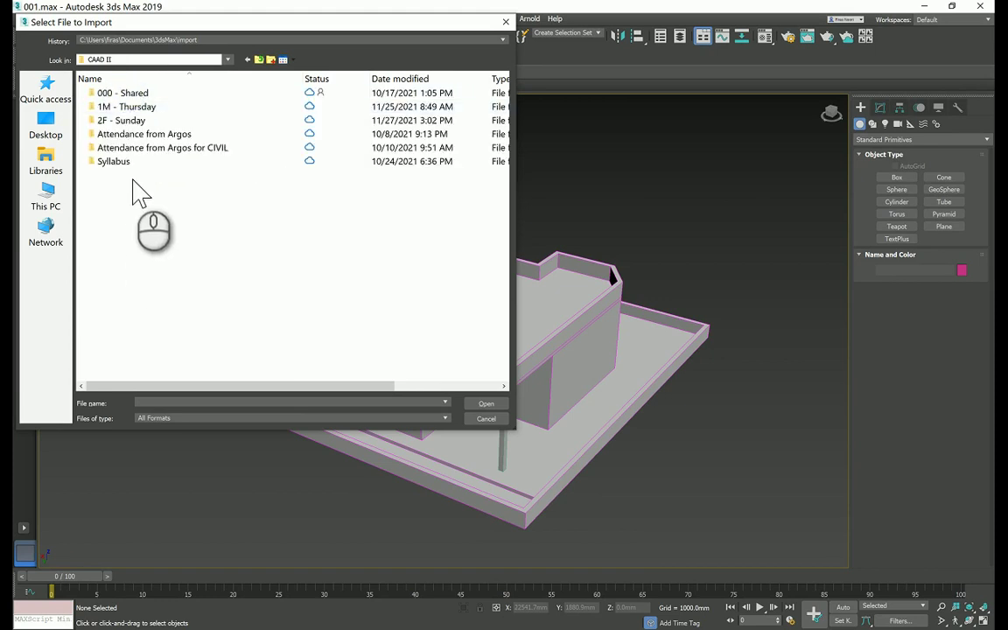
# Import new block.dwg from 2F - Sunday\W14_ Last Week\Final Exam 2020-2021 Example\For Video, keeping the offered DWG import options
pyautogui.doubleClick(125, 117)
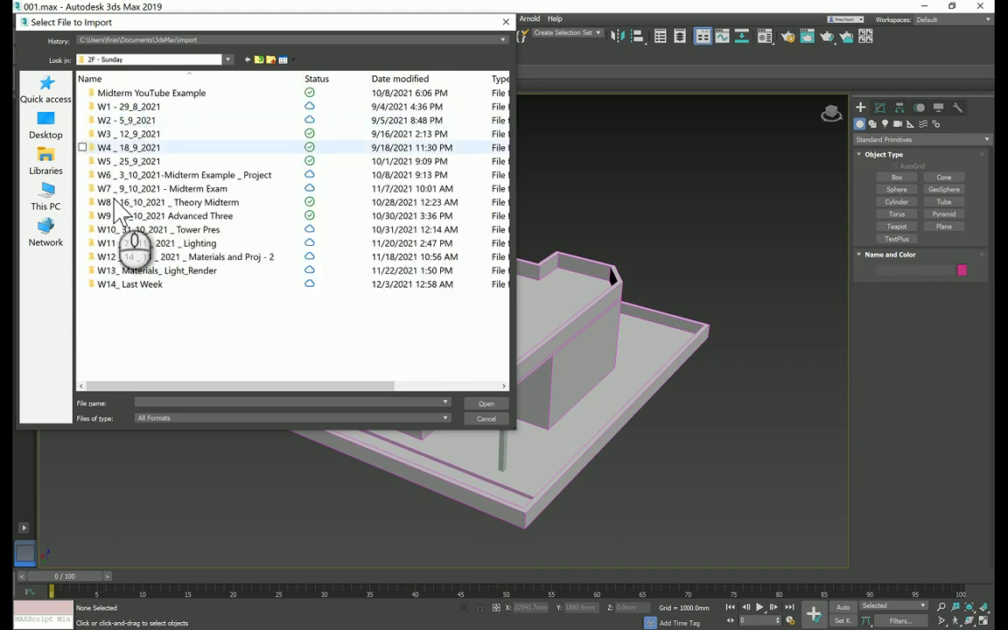
pyautogui.doubleClick(127, 282)
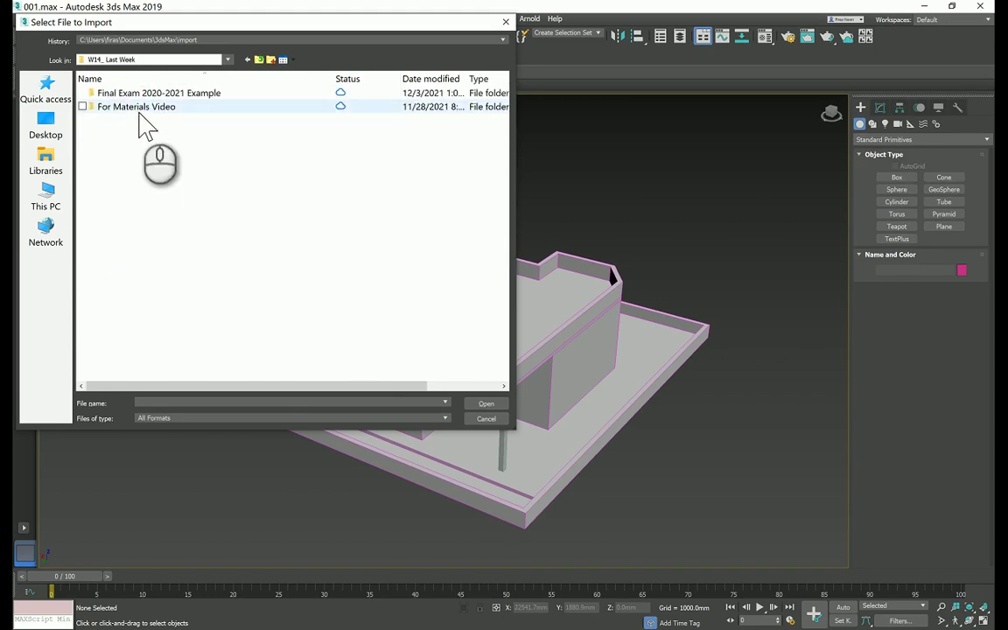
pyautogui.doubleClick(131, 93)
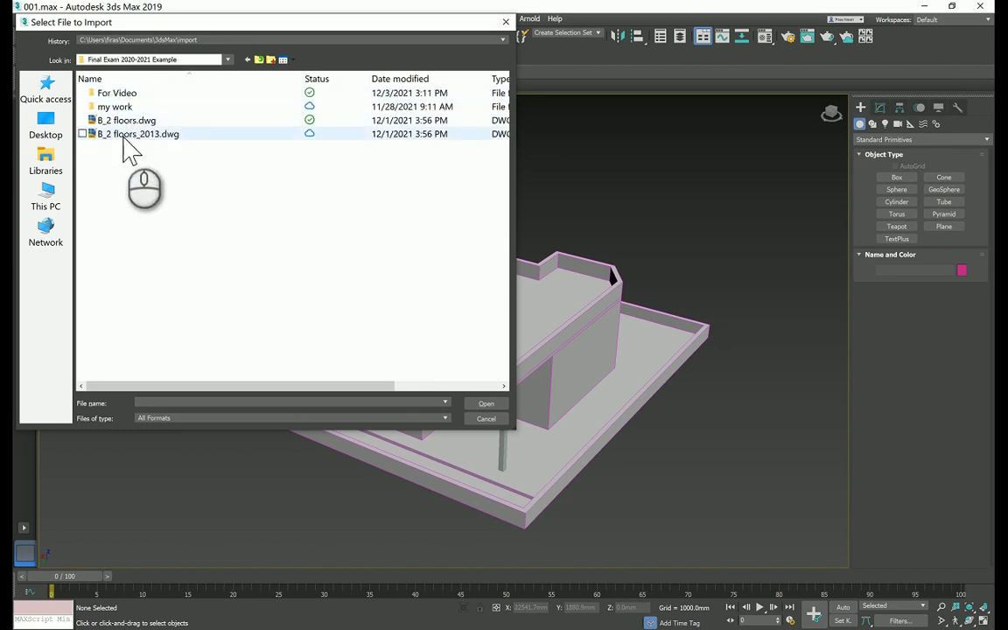
pyautogui.doubleClick(122, 93)
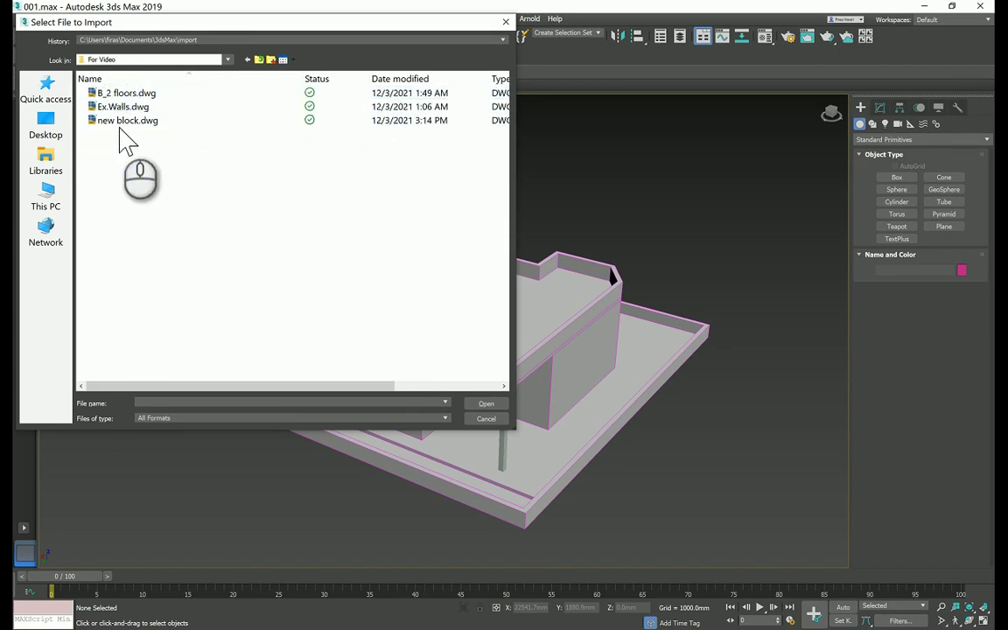
pyautogui.doubleClick(123, 120)
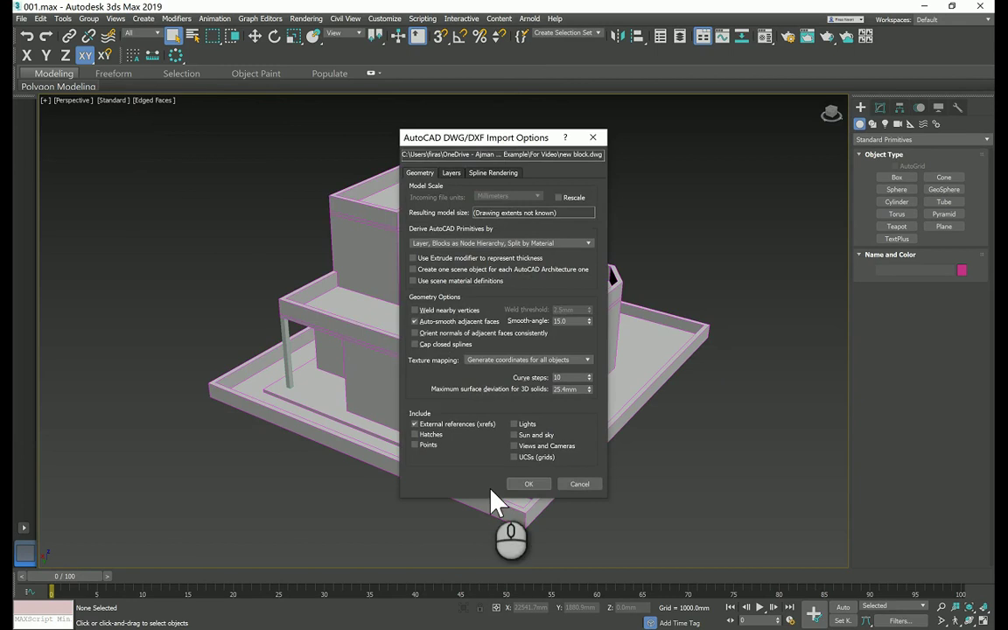
pyautogui.click(527, 483)
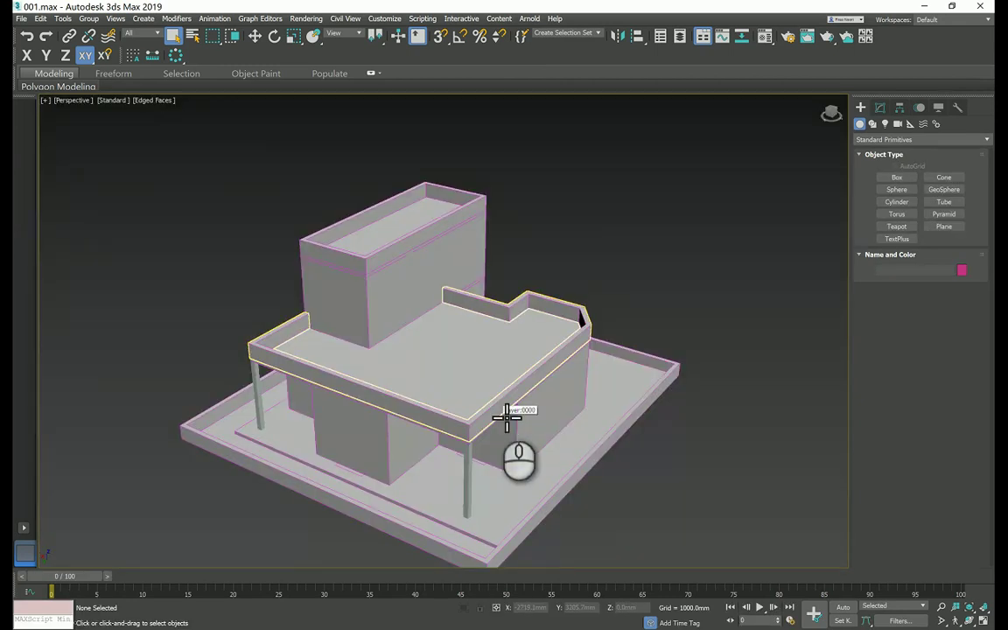
# Raise the imported window rectangles to an absolute world Z of 800 mm
pyautogui.moveTo(507, 418); pyautogui.dragTo(401, 407, button='middle')
pyautogui.scroll(4, 551, 517)
pyautogui.scroll(4, 552, 516)
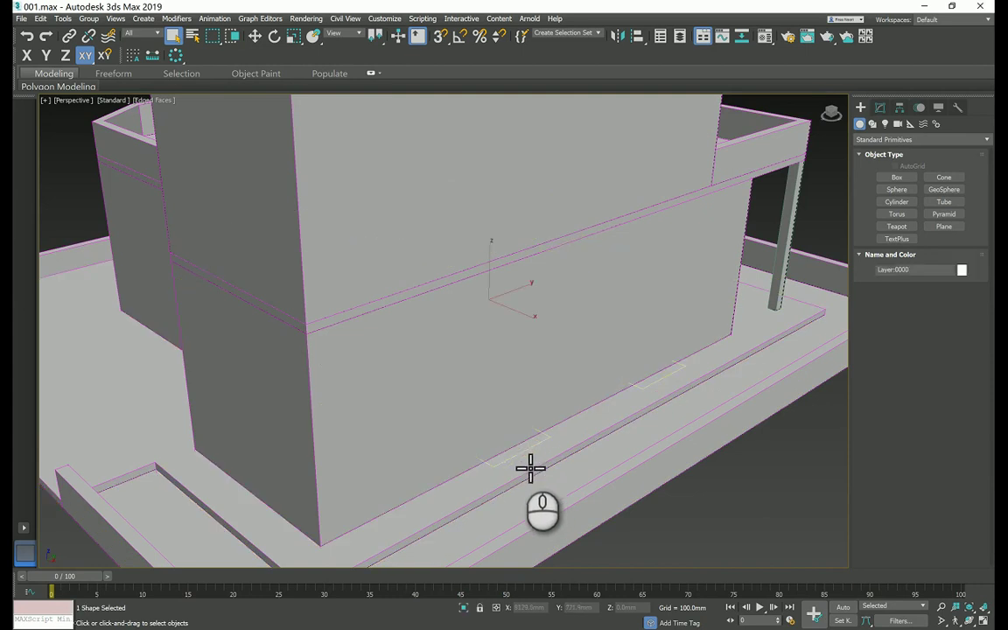
pyautogui.rightClick(255, 37)
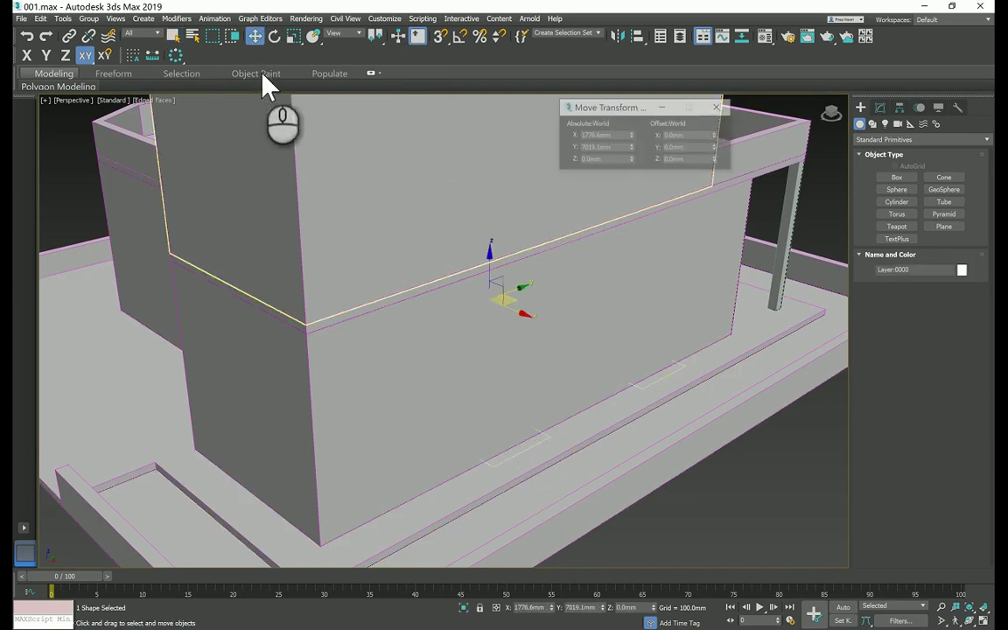
pyautogui.doubleClick(601, 160)
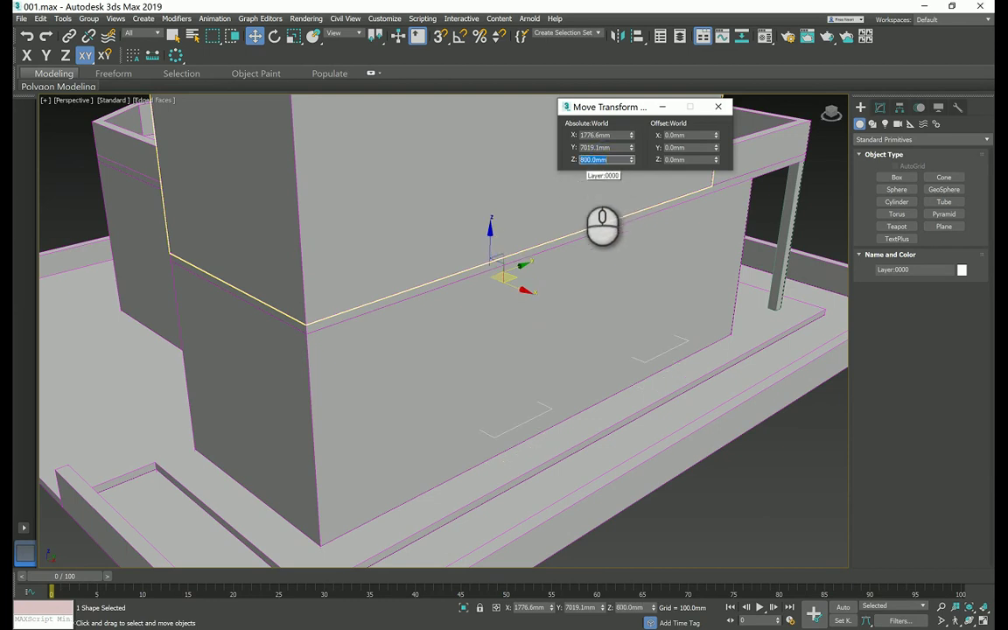
# Add an Extrude modifier to the window rectangles with an amount of 1400 mm
pyautogui.click(880, 108)
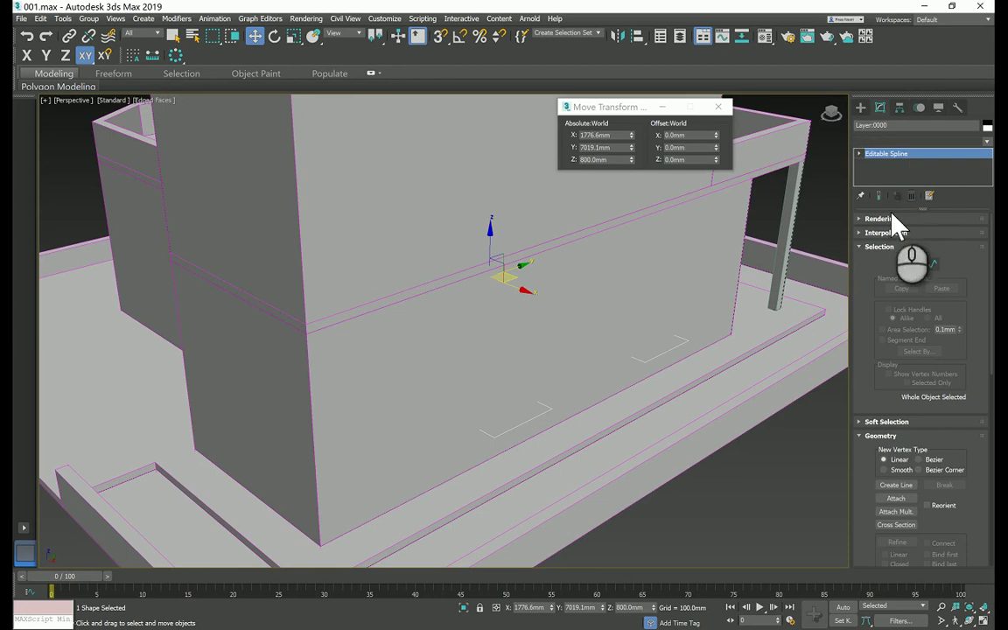
pyautogui.press('e')
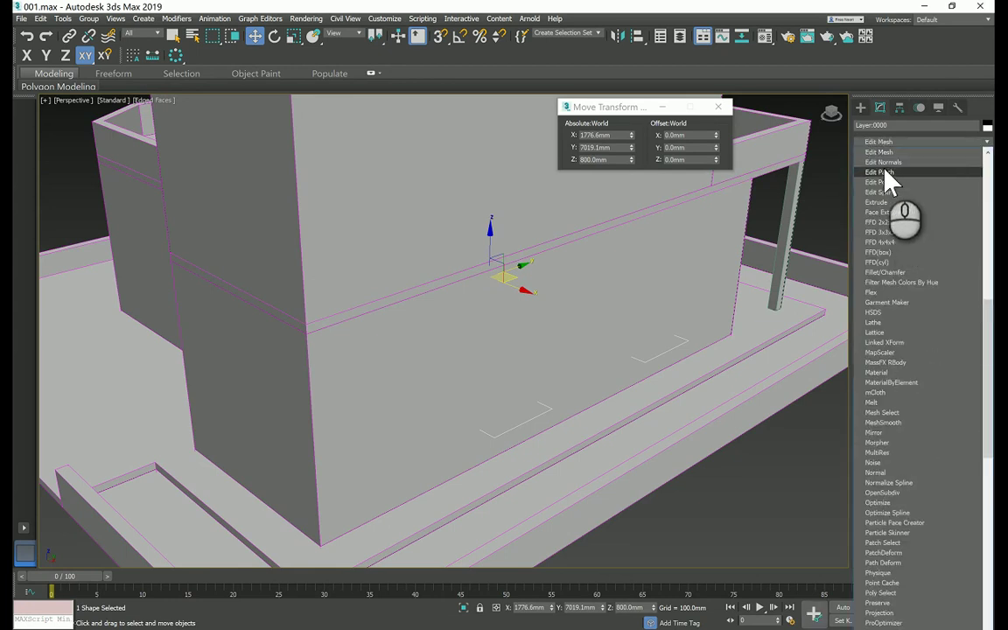
pyautogui.click(877, 202)
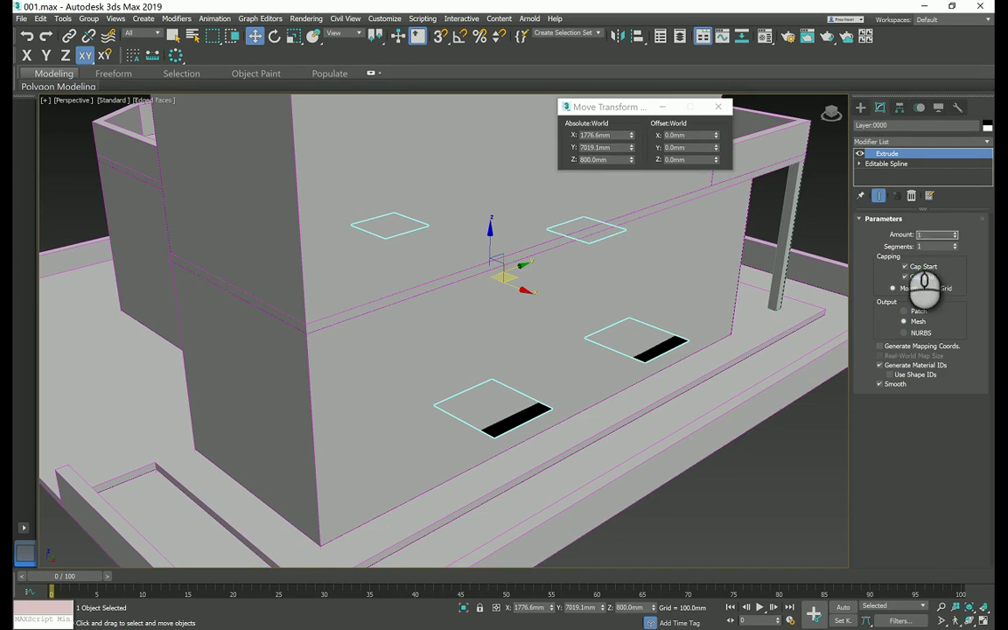
pyautogui.scroll(-6, 603, 355)
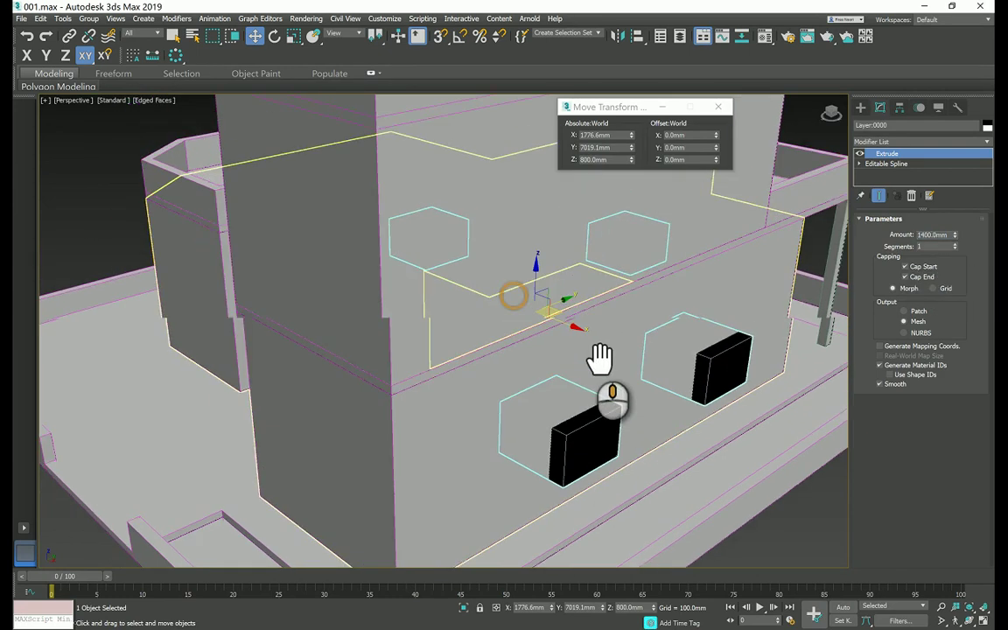
pyautogui.keyDown('alt'); pyautogui.moveTo(647, 432); pyautogui.dragTo(607, 414, button='middle'); pyautogui.keyUp('alt')
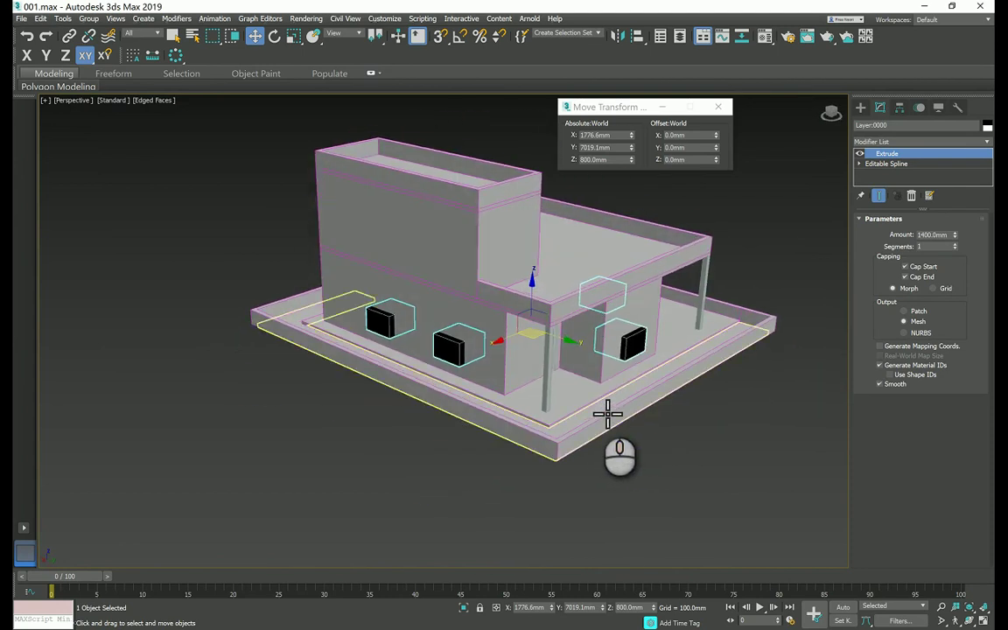
# Assign the 01 - Default material to the extruded window boxes and close the Material Editor
pyautogui.press('m')
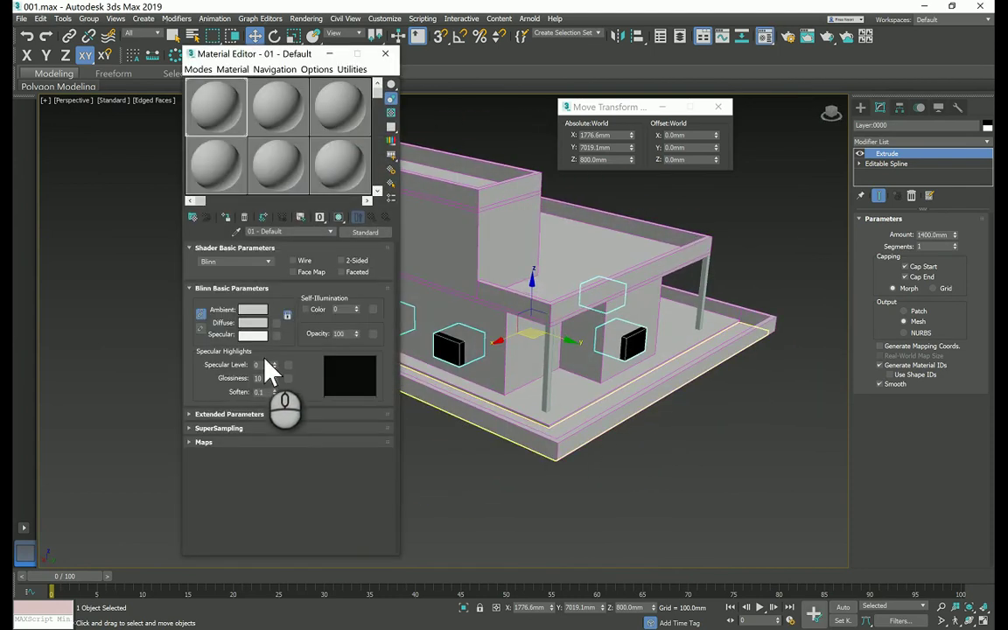
pyautogui.moveTo(216, 105); pyautogui.dragTo(450, 357)
pyautogui.click(411, 353)
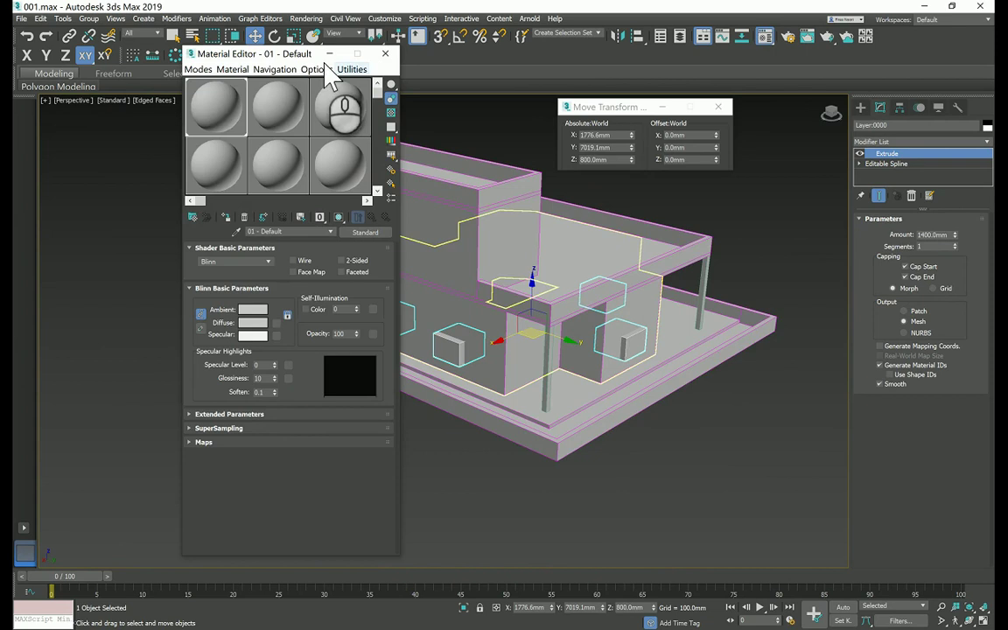
pyautogui.click(385, 53)
pyautogui.scroll(8, 446, 393)
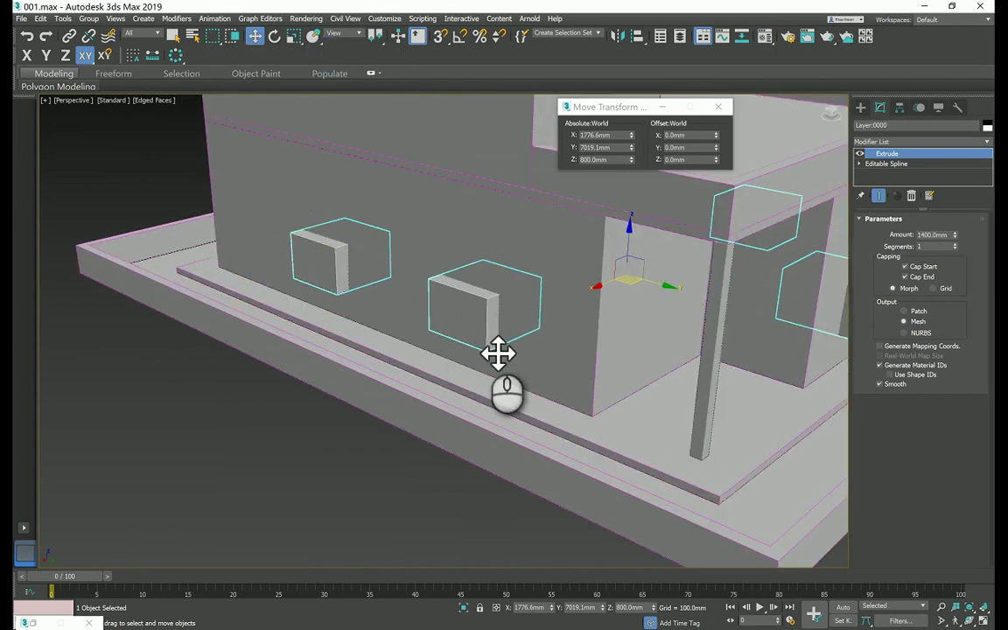
pyautogui.moveTo(693, 268); pyautogui.dragTo(514, 308, button='middle')
pyautogui.scroll(-3, 494, 310)
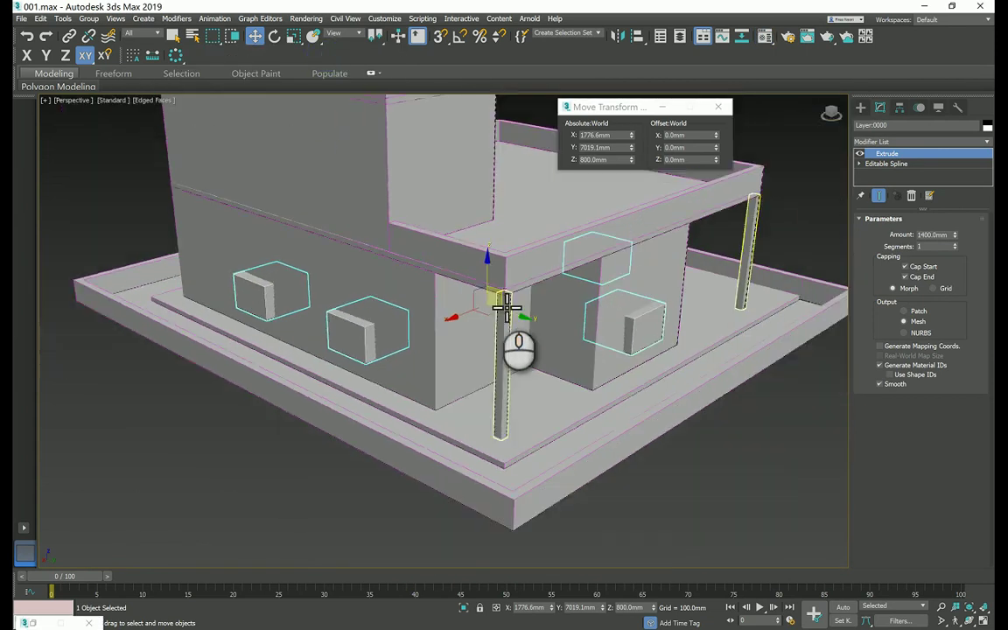
pyautogui.keyDown('alt'); pyautogui.moveTo(671, 328); pyautogui.dragTo(651, 320, button='middle'); pyautogui.keyUp('alt')
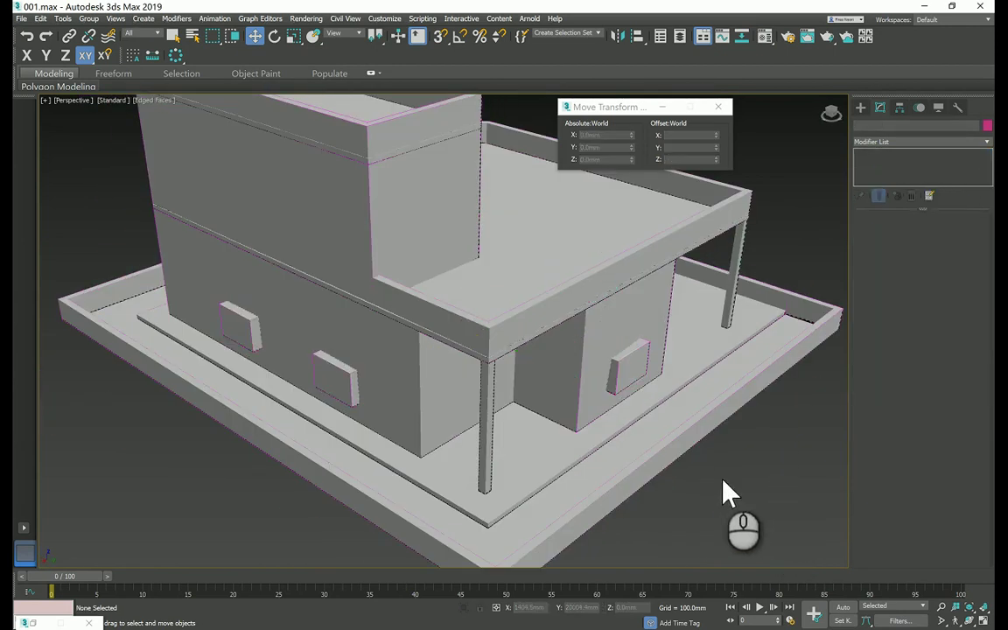
pyautogui.keyDown('alt'); pyautogui.moveTo(585, 393); pyautogui.dragTo(602, 362, button='middle'); pyautogui.keyUp('alt')
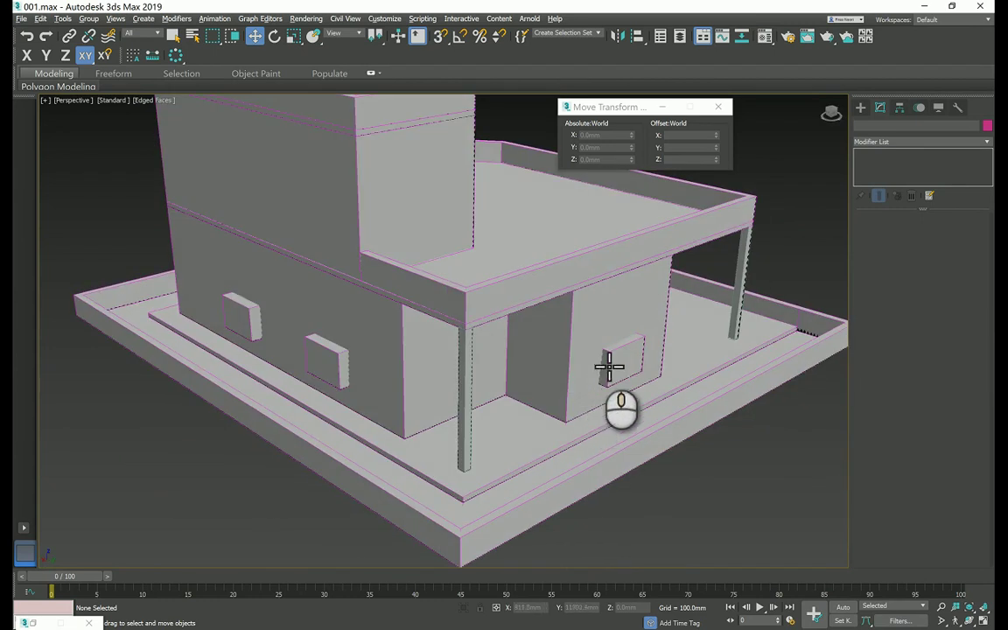
# Switch to AutoCAD and draw a rectangle across the ground floor's double-door opening, matching its width and extending past both wall faces
pyautogui.hotkey('alt', 'Tab')
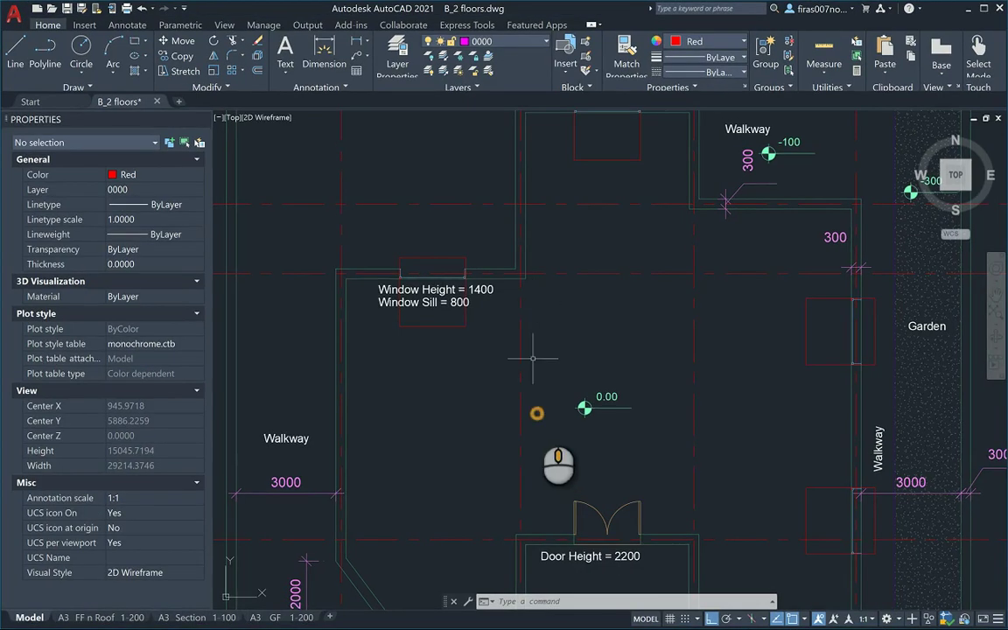
pyautogui.moveTo(536, 415); pyautogui.dragTo(505, 288, button='middle')
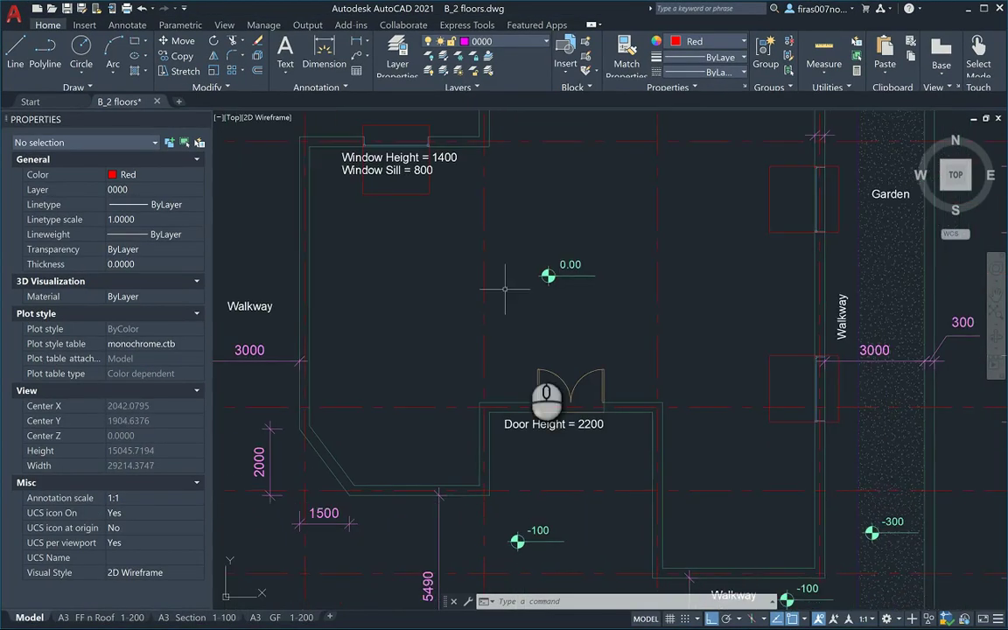
pyautogui.scroll(2, 534, 408)
pyautogui.write('rec')
pyautogui.press('space')
pyautogui.scroll(1, 538, 407)
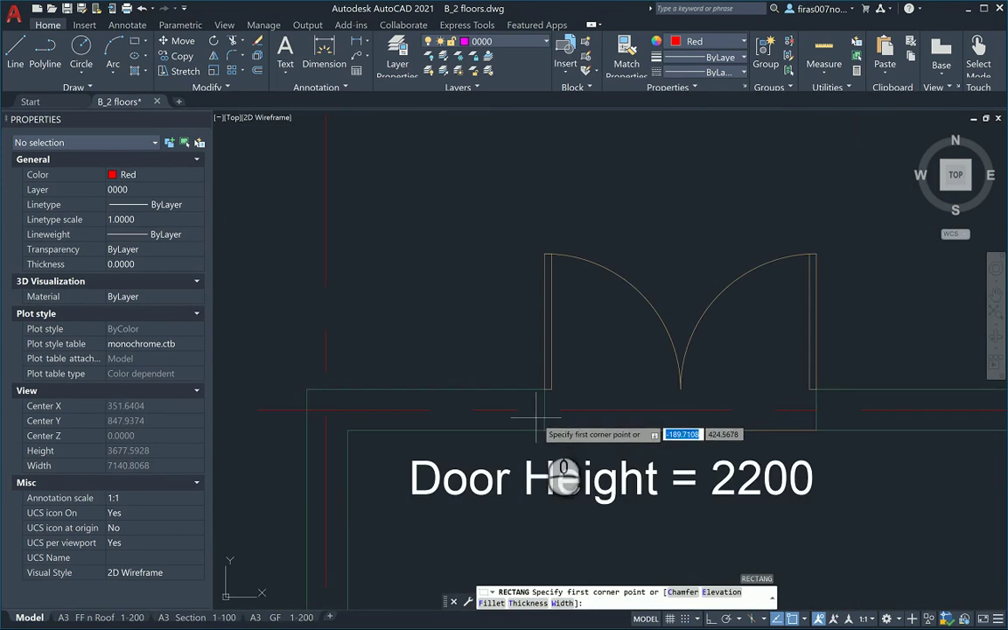
pyautogui.click(540, 510)
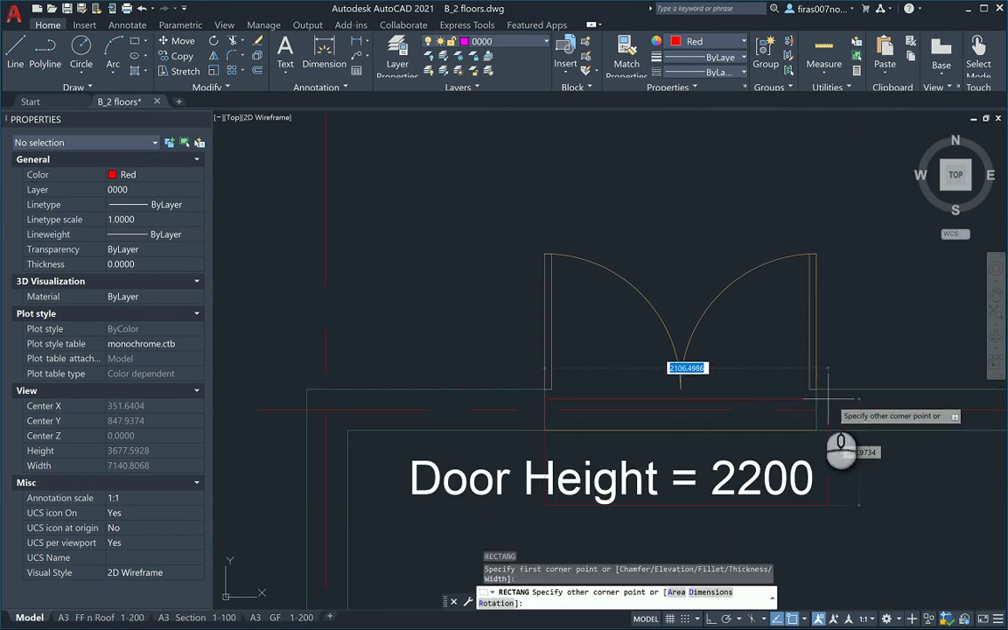
pyautogui.click(815, 322)
pyautogui.press('Escape')
pyautogui.press('Escape')
pyautogui.press('Escape')
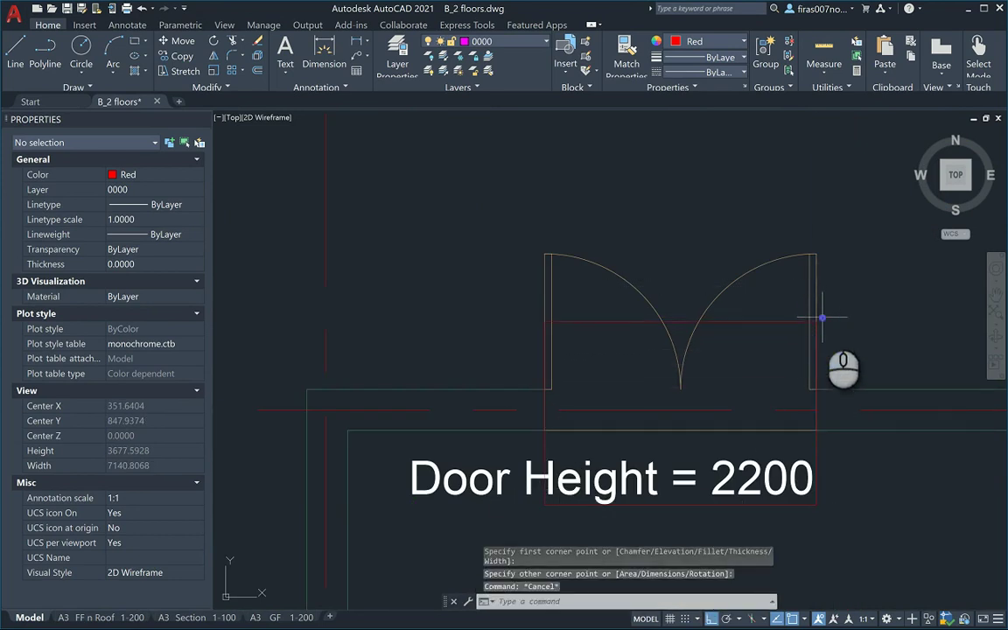
# Write the door rectangle out as new block.dwg in millimetres, retaining it in the drawing and overwriting the earlier export
pyautogui.write('w')
pyautogui.press('Return')
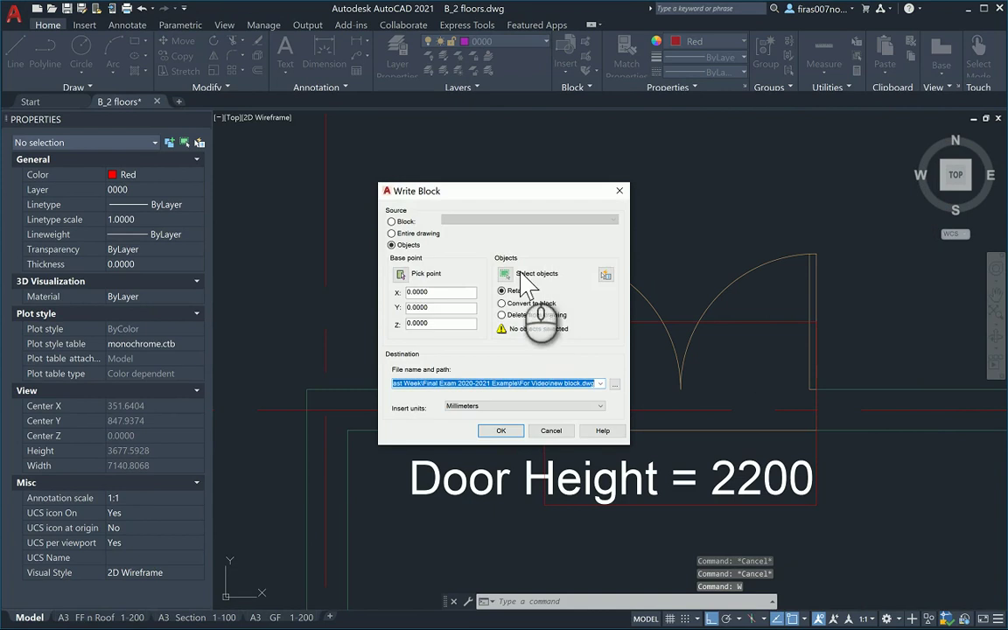
pyautogui.click(510, 265)
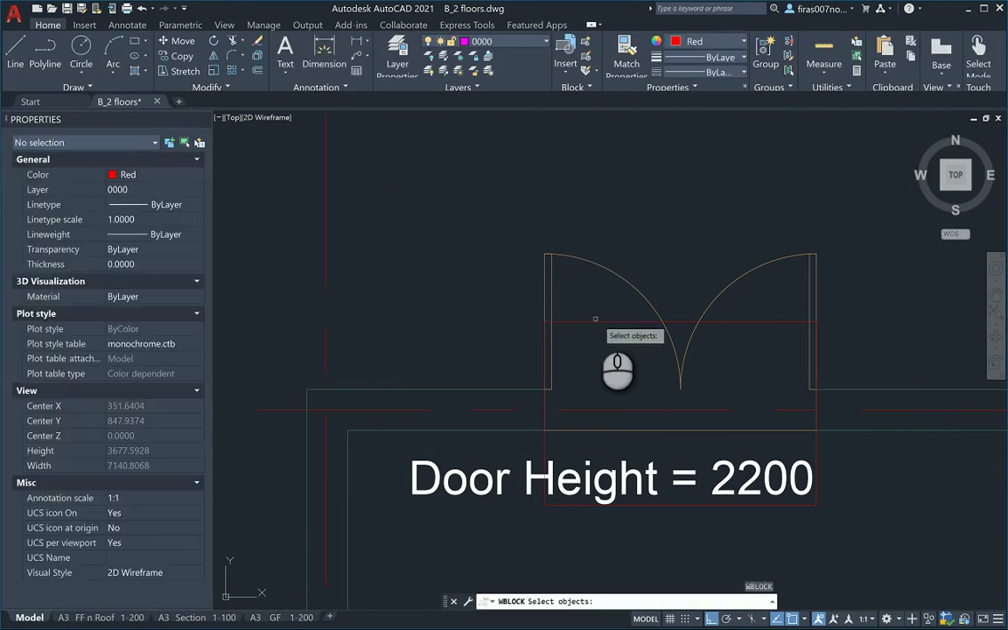
pyautogui.press('Return')
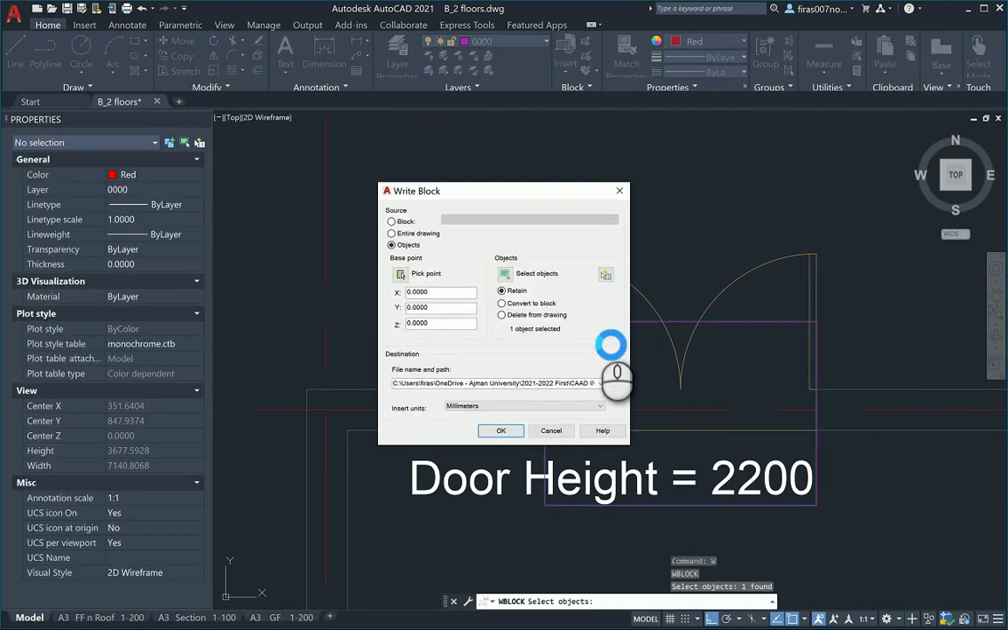
pyautogui.press('Return')
pyautogui.press('Return')
# Switch to 3ds Max and import the updated new block.dwg, keeping the offered import options
pyautogui.click(600, 342)
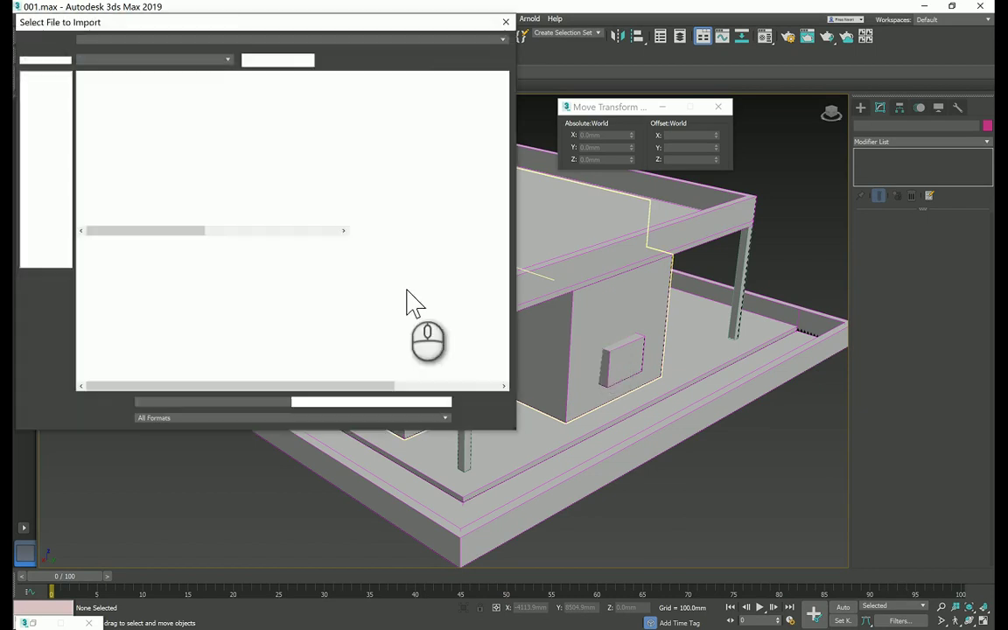
pyautogui.doubleClick(130, 123)
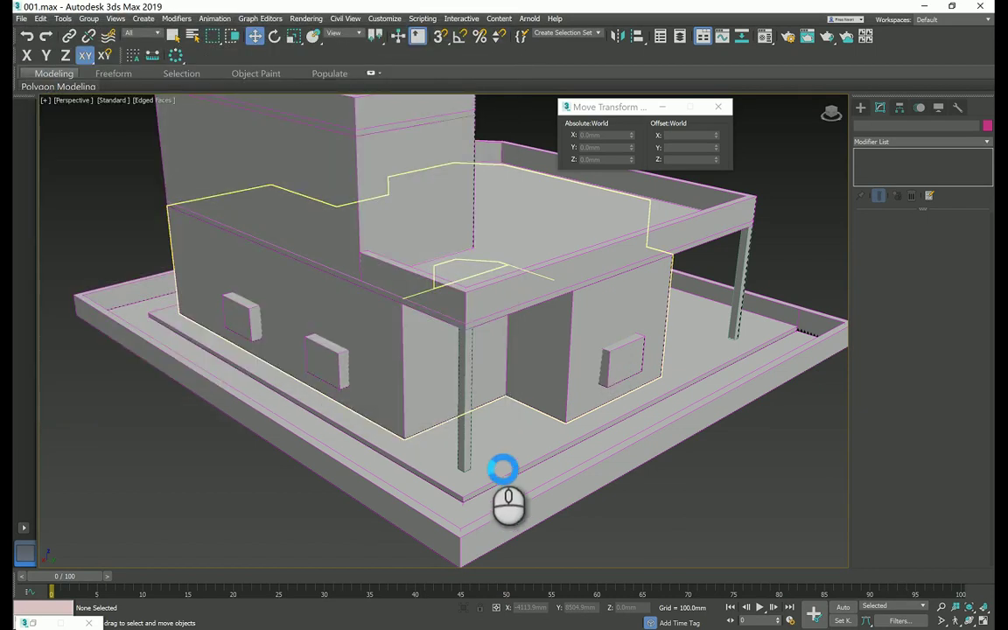
pyautogui.click(525, 482)
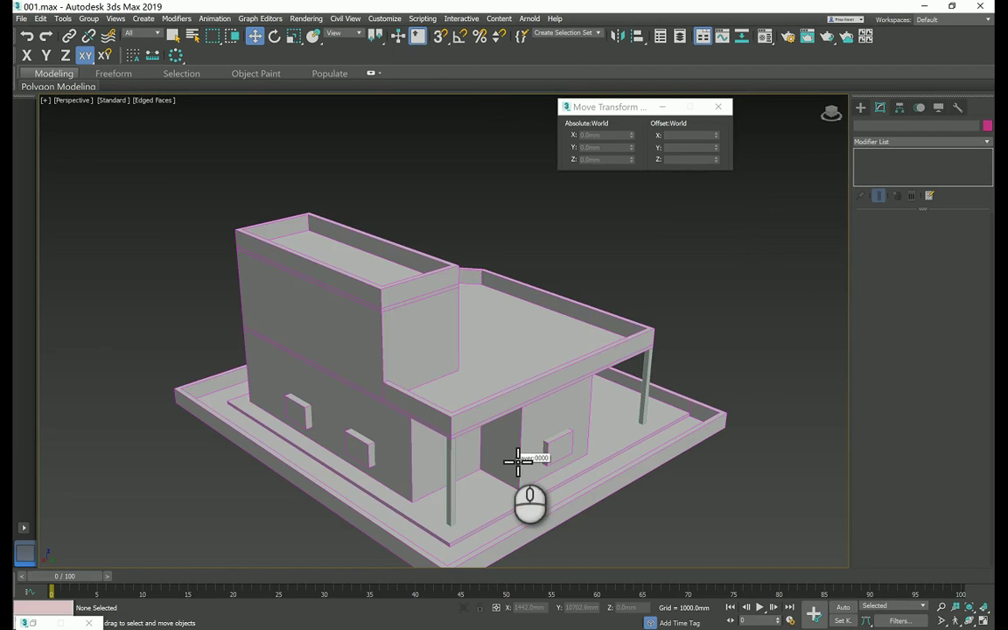
# Select the imported door rectangle in the building model and check the door height noted in the AutoCAD ground floor plan
pyautogui.moveTo(517, 461); pyautogui.dragTo(454, 422, button='middle')
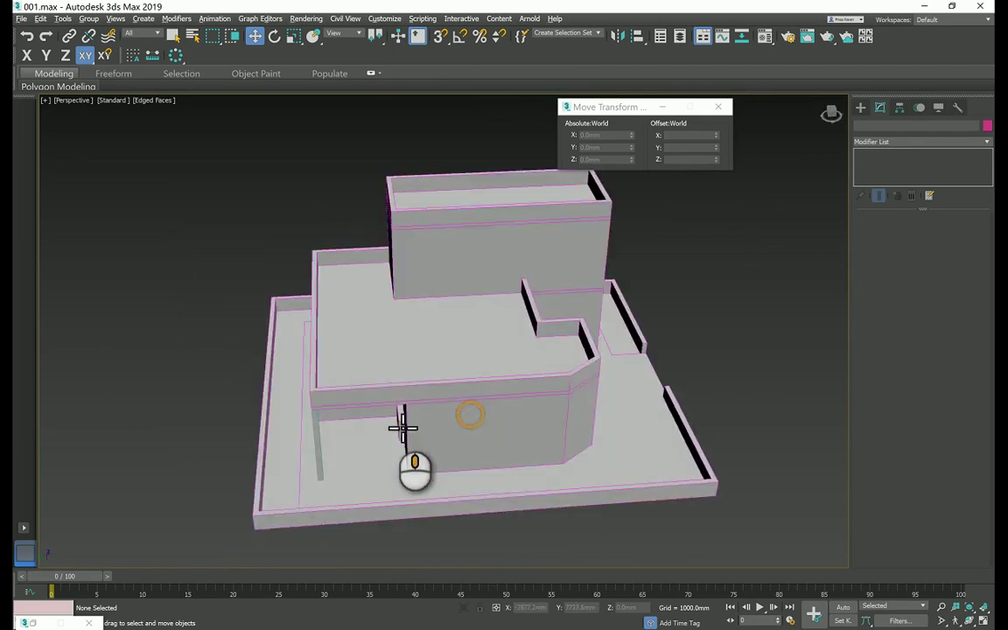
pyautogui.keyDown('alt'); pyautogui.moveTo(403, 428); pyautogui.dragTo(383, 425, button='middle'); pyautogui.keyUp('alt')
pyautogui.scroll(5, 536, 477)
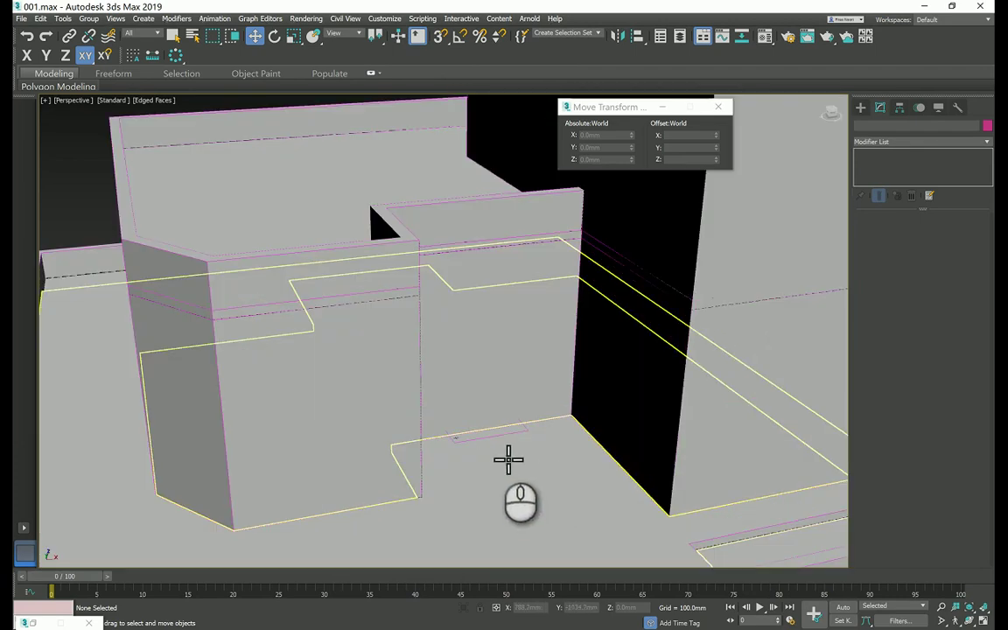
pyautogui.click(510, 444)
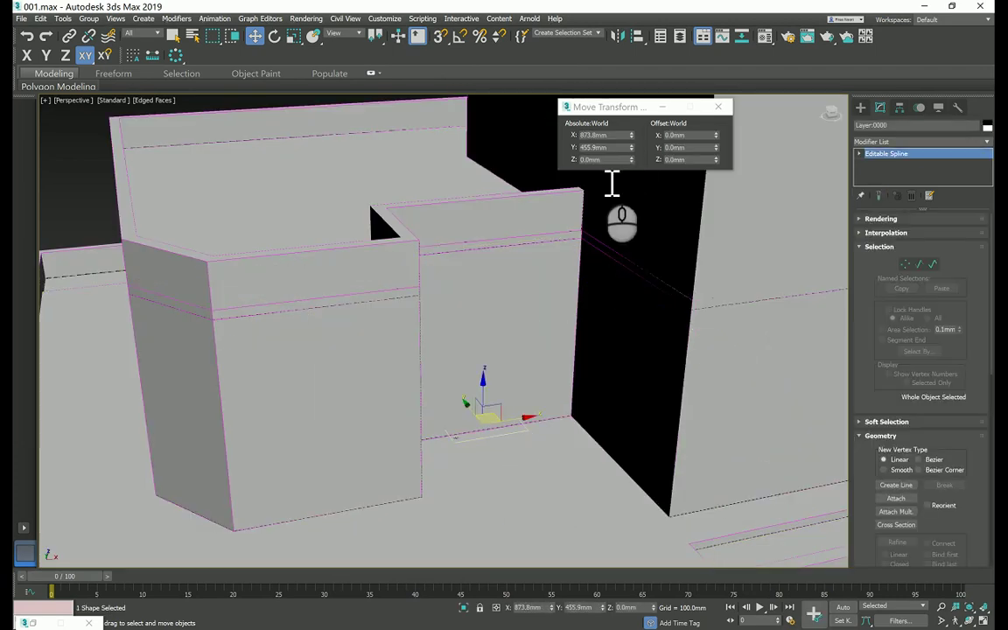
pyautogui.hotkey('alt', 'Tab')
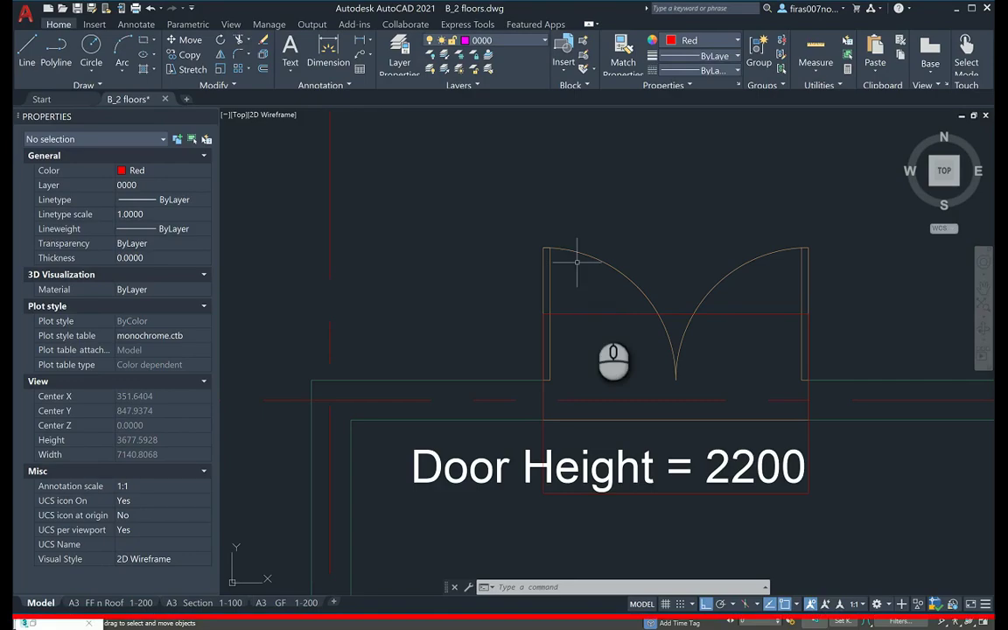
pyautogui.scroll(-5, 549, 291)
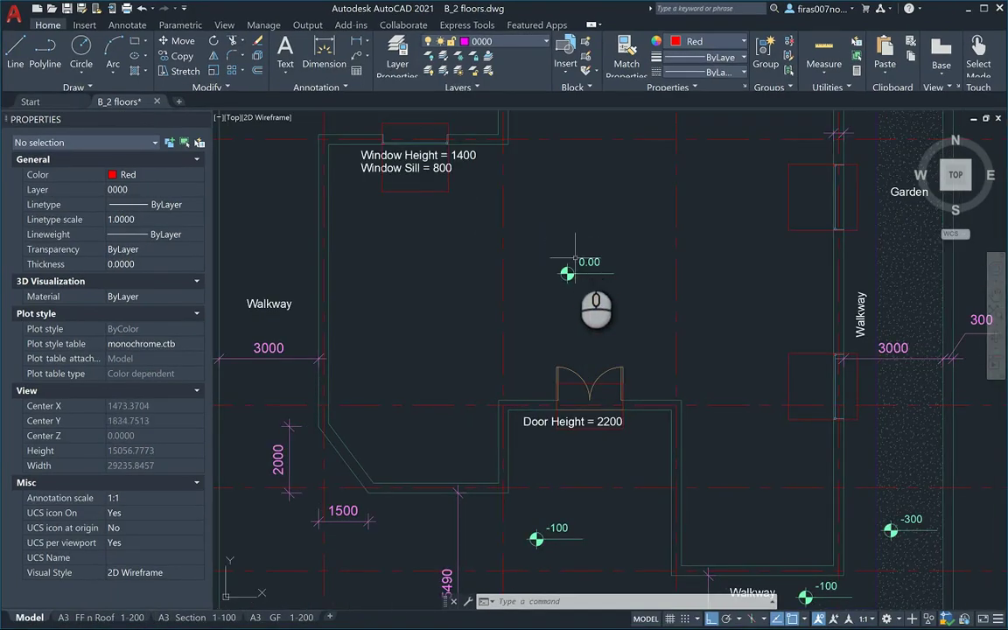
pyautogui.hotkey('alt', 'Tab')
# Add an Extrude modifier to the door rectangle with an amount of 2200 mm
pyautogui.scroll(4, 480, 451)
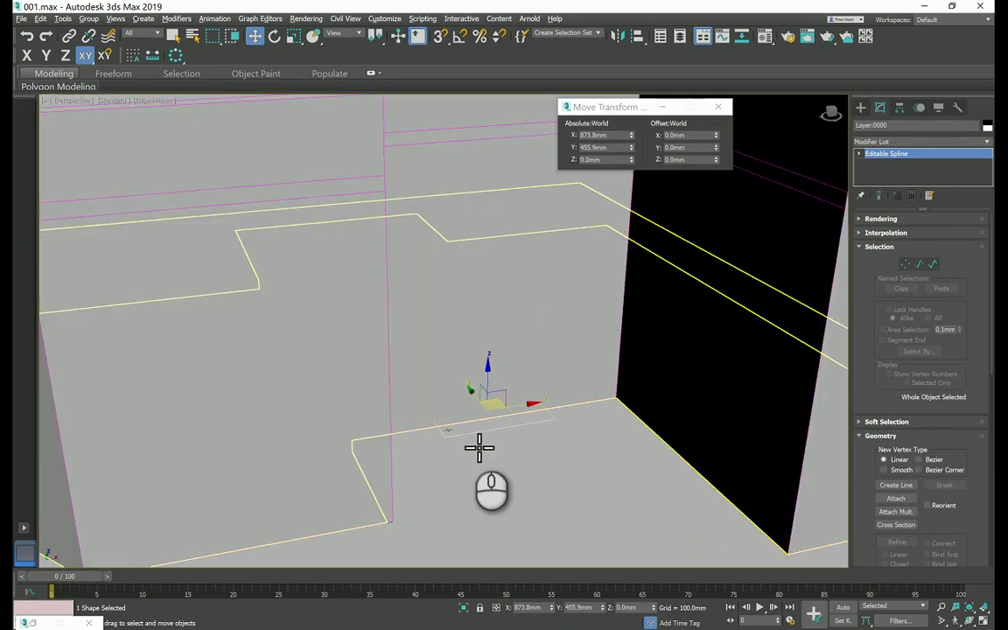
pyautogui.scroll(2, 479, 448)
pyautogui.hotkey('alt', 'x')
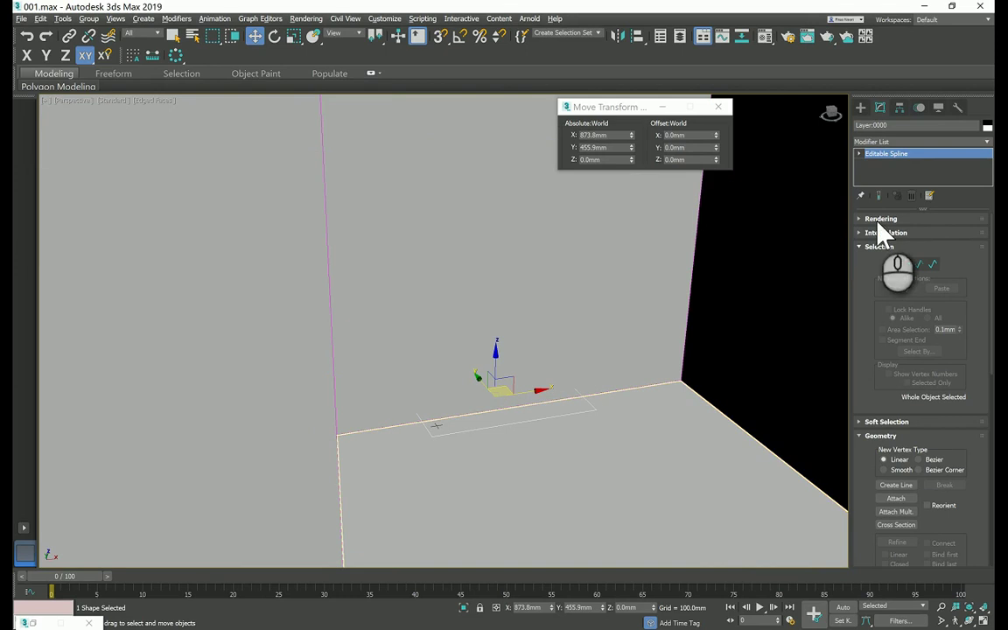
pyautogui.click(898, 144)
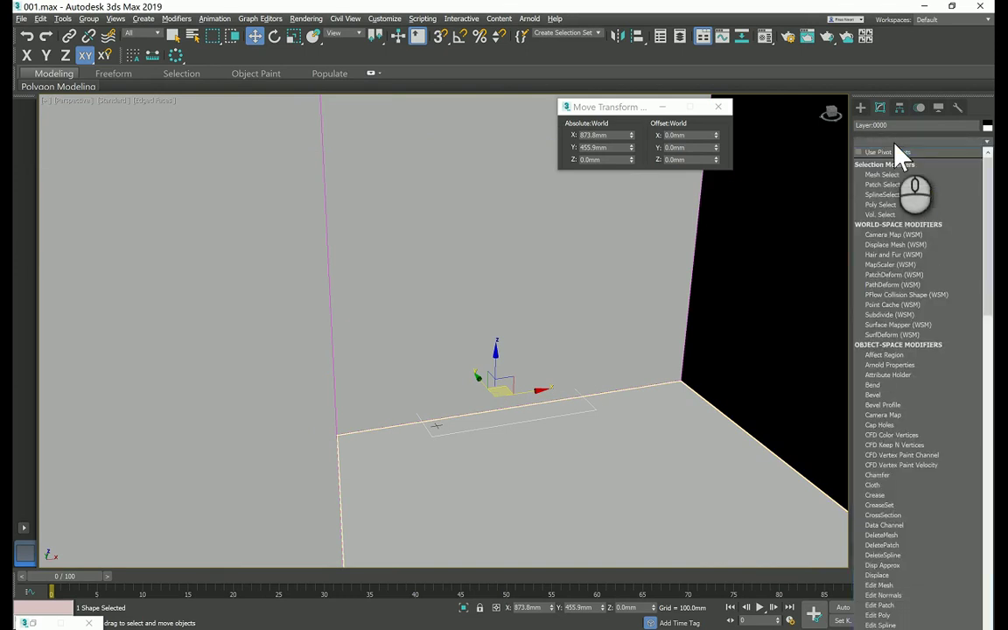
pyautogui.press('e')
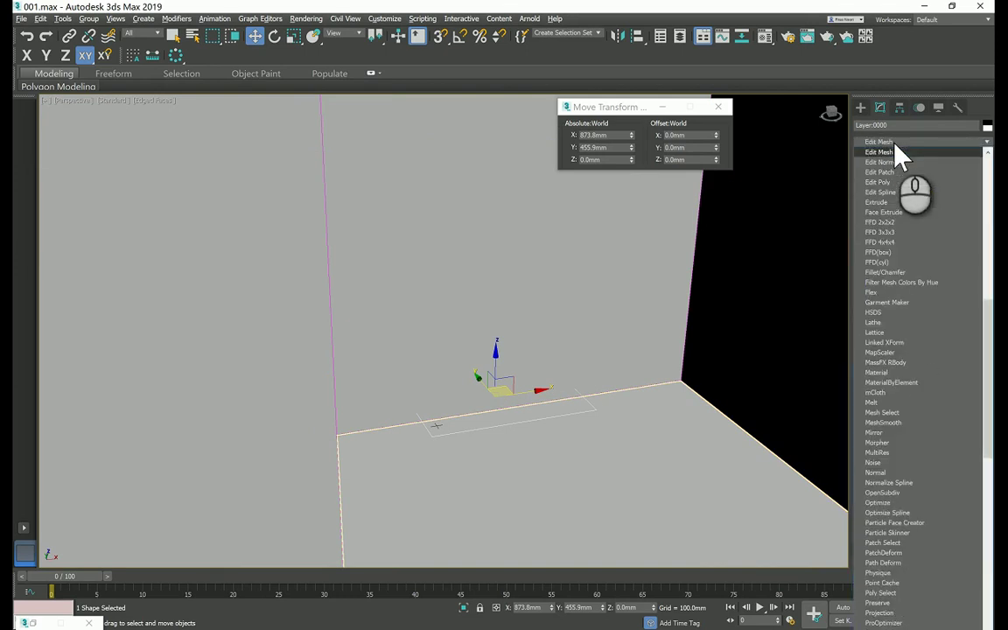
pyautogui.click(891, 203)
pyautogui.click(929, 234)
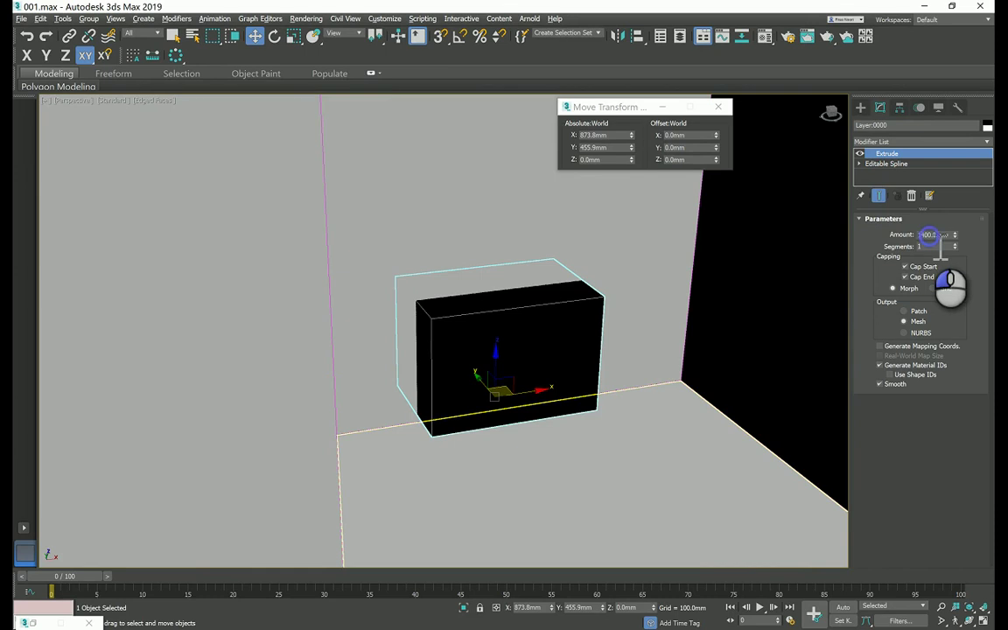
pyautogui.write('2200')
pyautogui.press('Return')
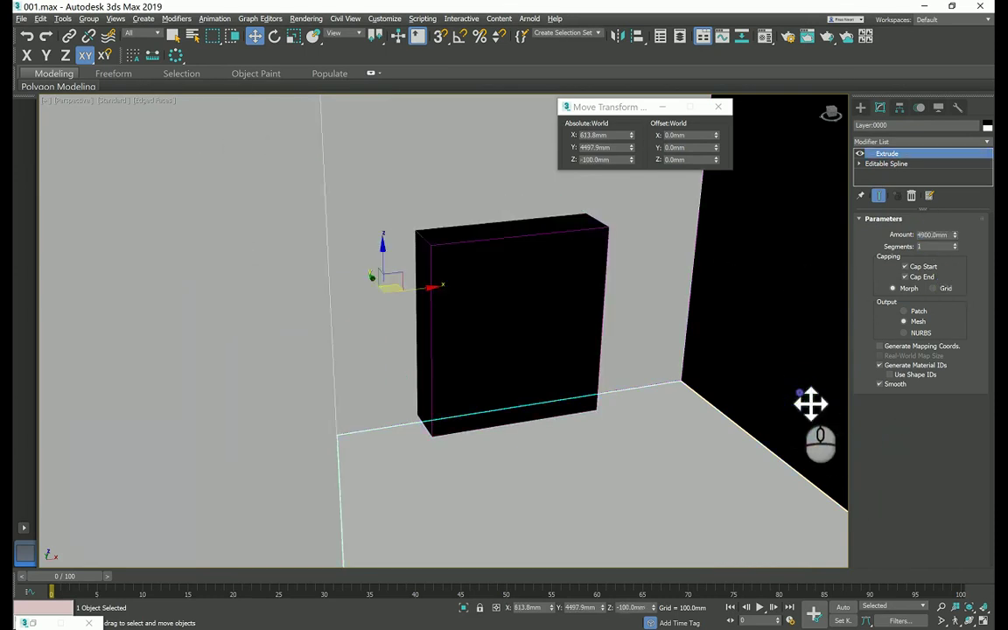
# Assign the 01 - Default material to the extruded door box and minimise the Material Editor
pyautogui.press('m')
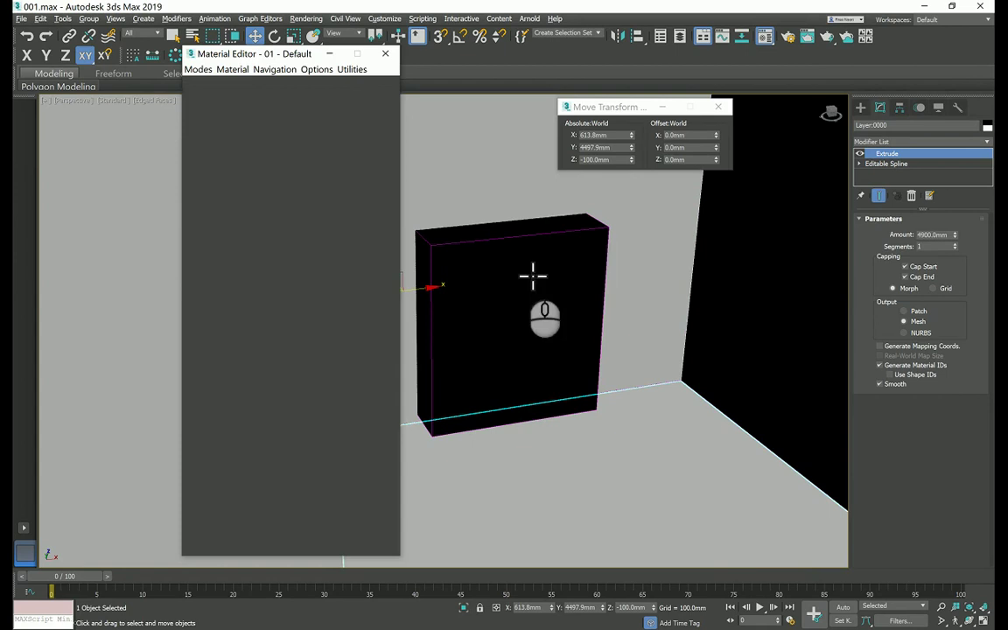
pyautogui.moveTo(217, 109); pyautogui.dragTo(490, 325)
pyautogui.scroll(-5, 595, 315)
pyautogui.moveTo(591, 328); pyautogui.dragTo(542, 356, button='middle')
pyautogui.scroll(-3, 641, 335)
pyautogui.click(331, 55)
# Switch to AutoCAD and show the ground floor and first floor plans side by side
pyautogui.hotkey('alt', 'Tab')
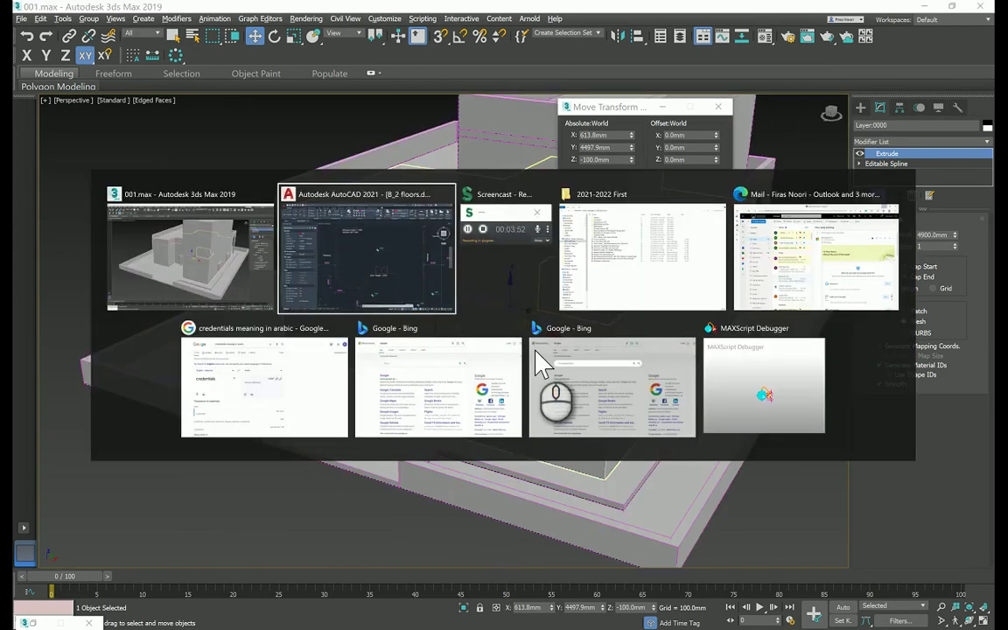
pyautogui.scroll(-6, 538, 350)
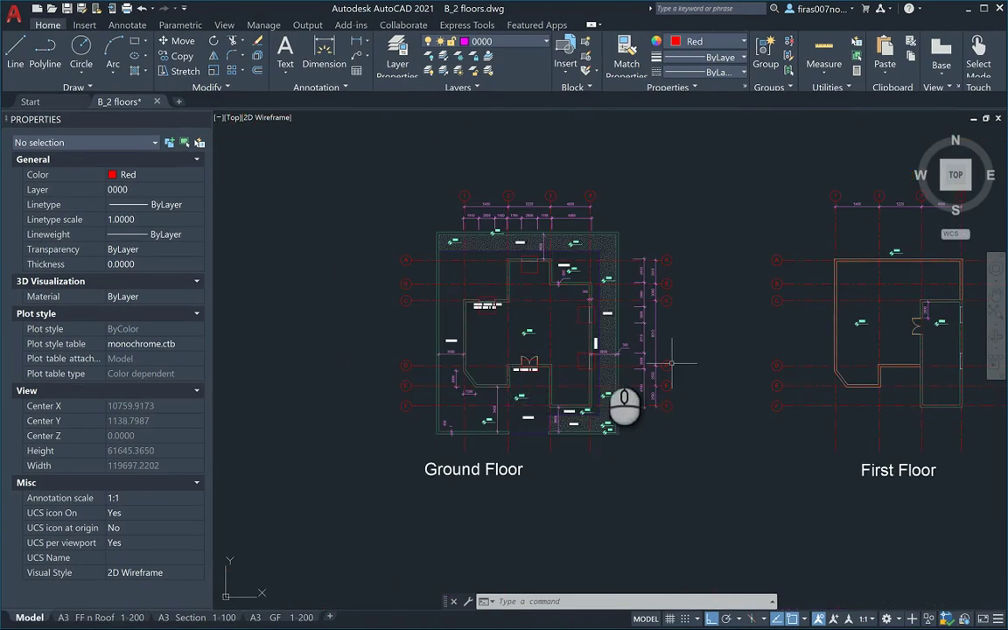
pyautogui.moveTo(635, 394); pyautogui.dragTo(644, 385, button='middle')
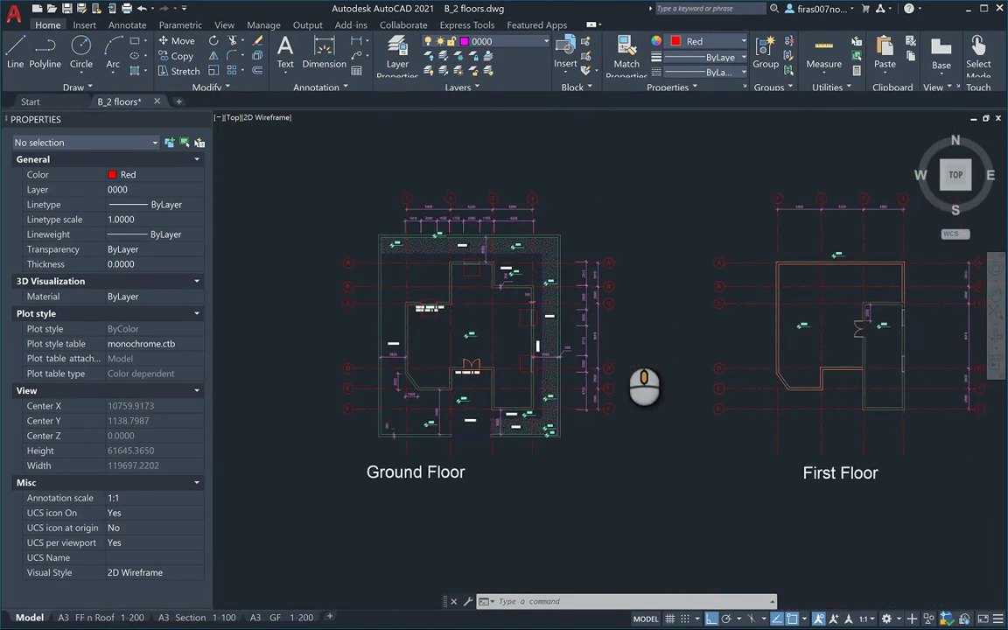
pyautogui.moveTo(623, 336); pyautogui.dragTo(543, 329, button='middle')
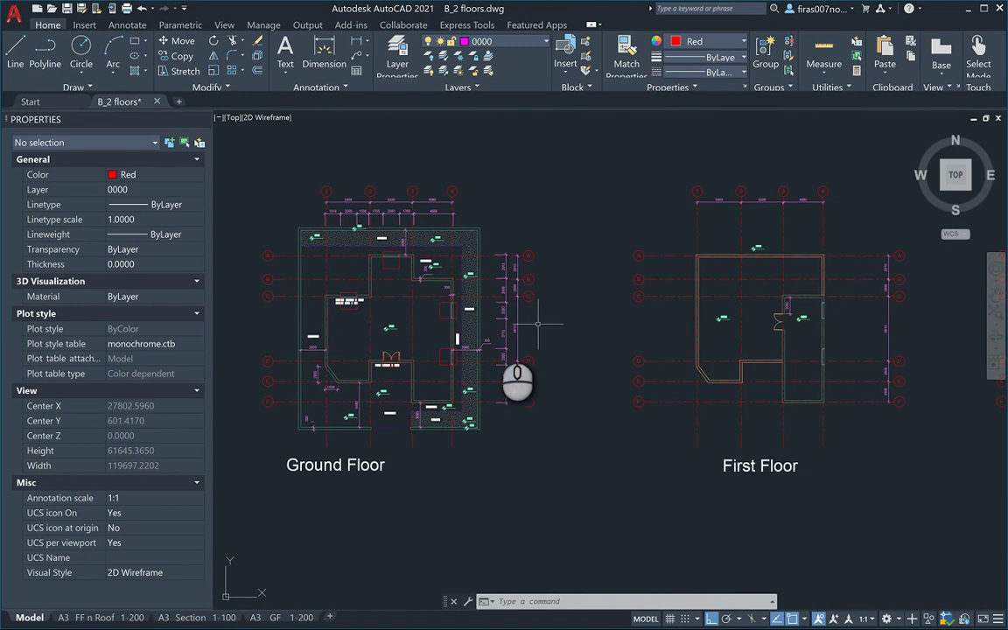
pyautogui.write('co')
pyautogui.press('Return')
pyautogui.scroll(2, 438, 315)
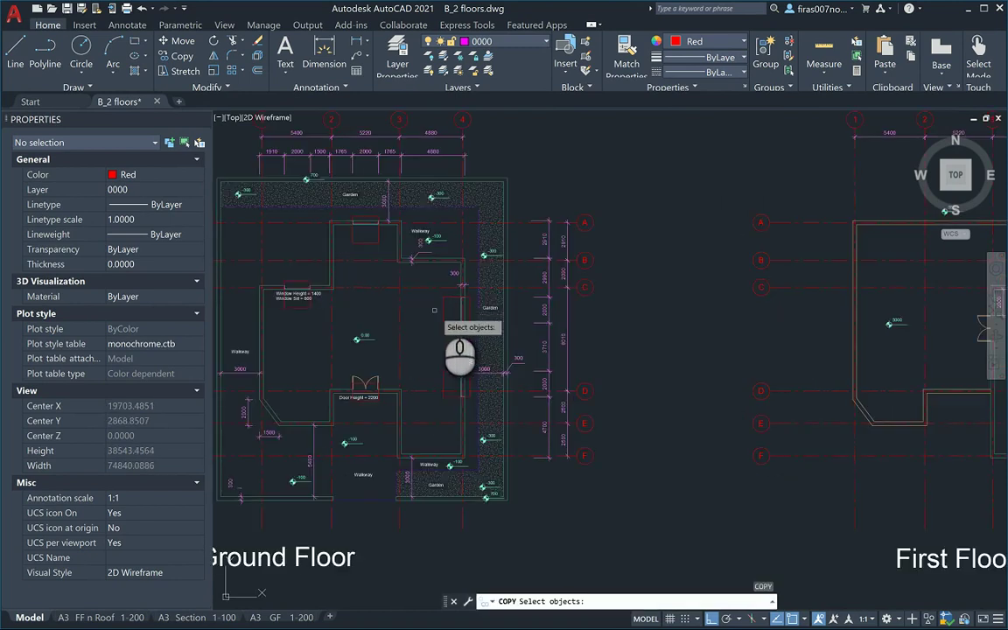
pyautogui.click(441, 303)
pyautogui.click(443, 371)
pyautogui.scroll(3, 479, 281)
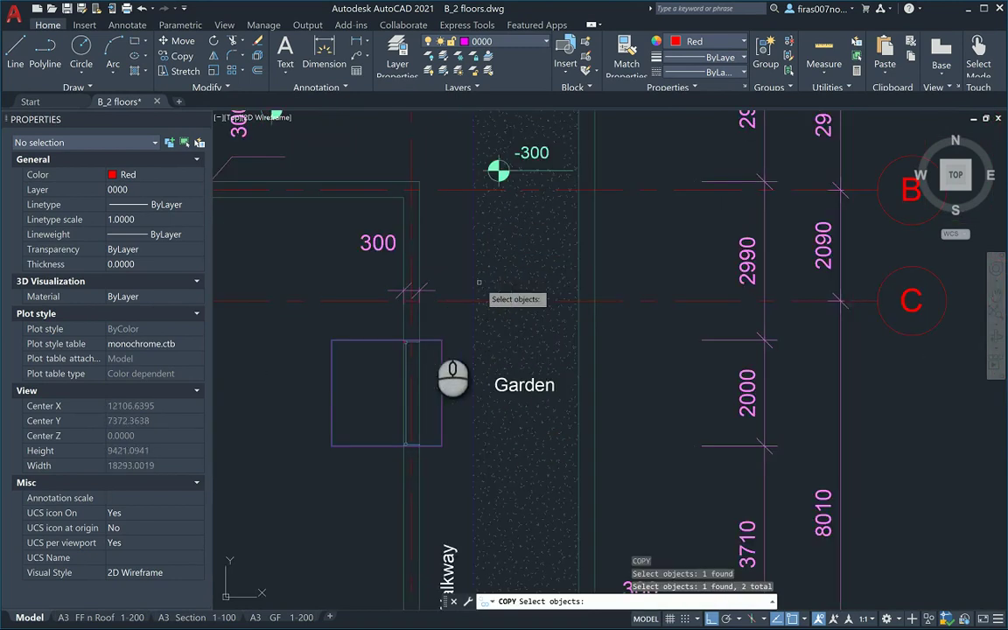
pyautogui.press('Return')
pyautogui.scroll(3, 417, 346)
pyautogui.click(425, 320)
pyautogui.scroll(-6, 426, 320)
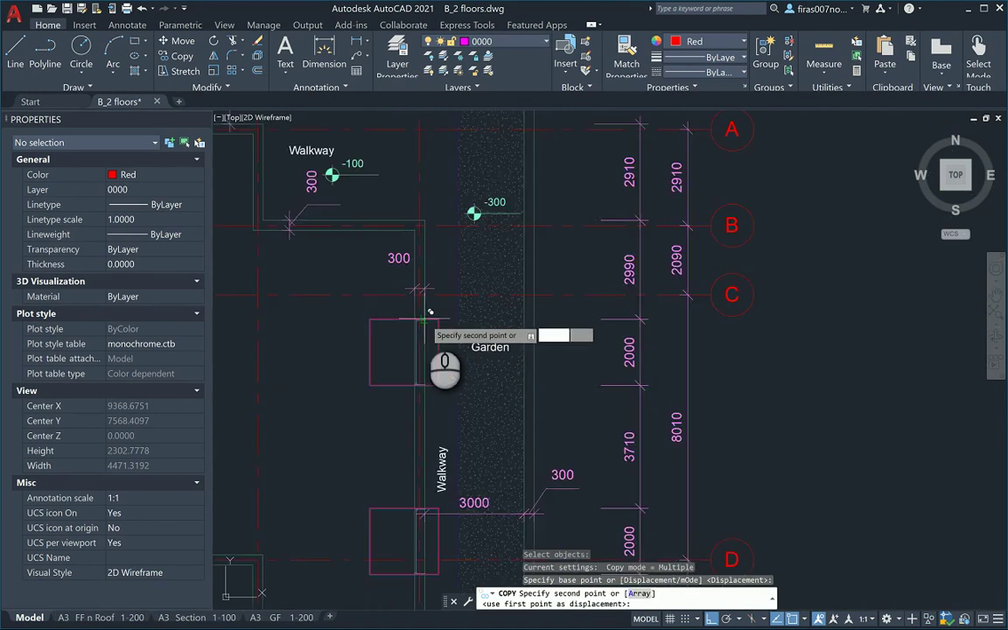
pyautogui.scroll(5, 709, 342)
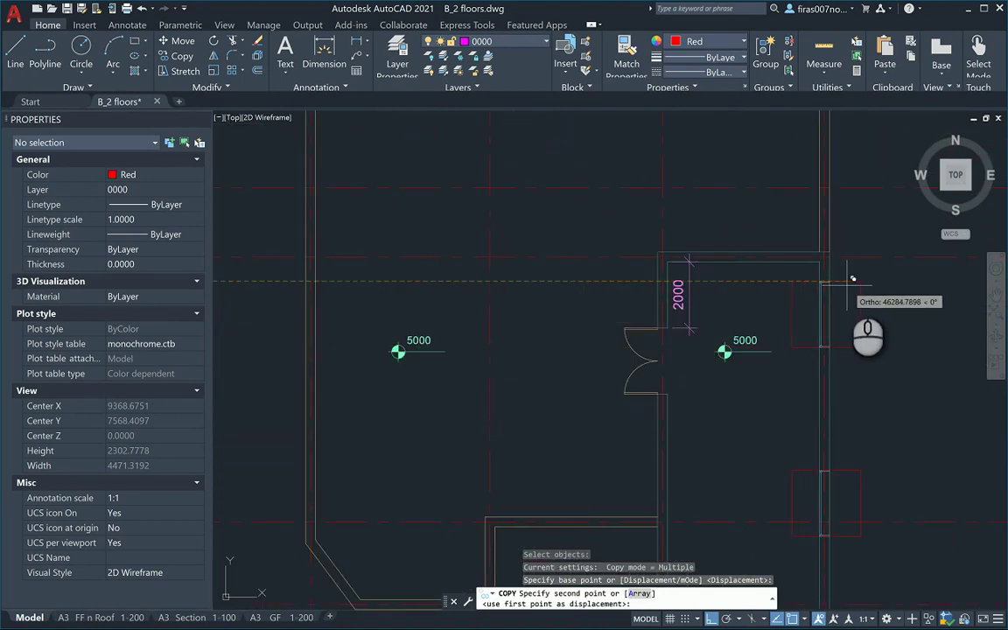
pyautogui.scroll(-8, 853, 280)
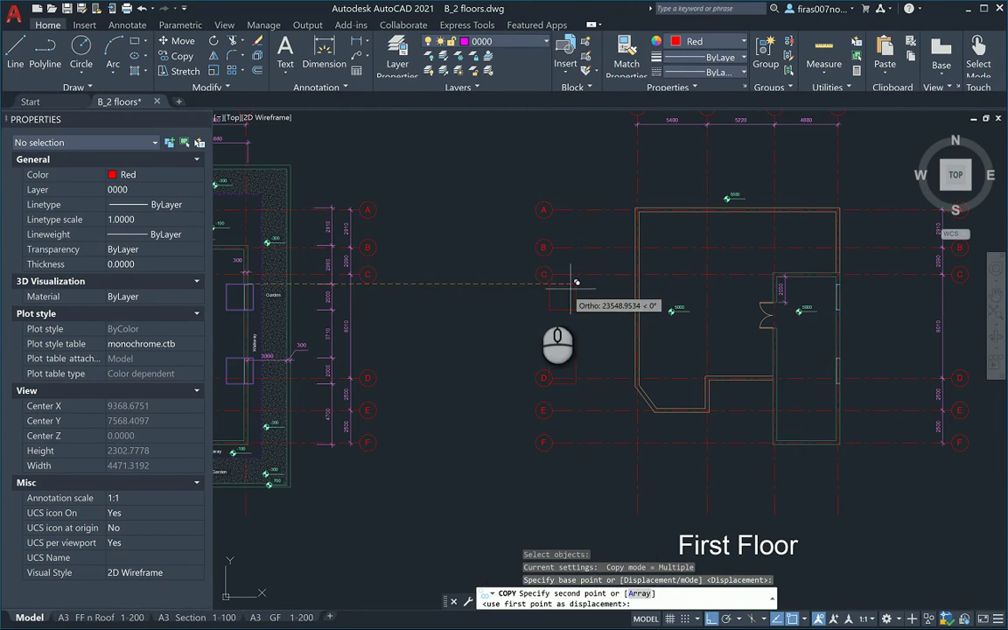
pyautogui.press('Escape')
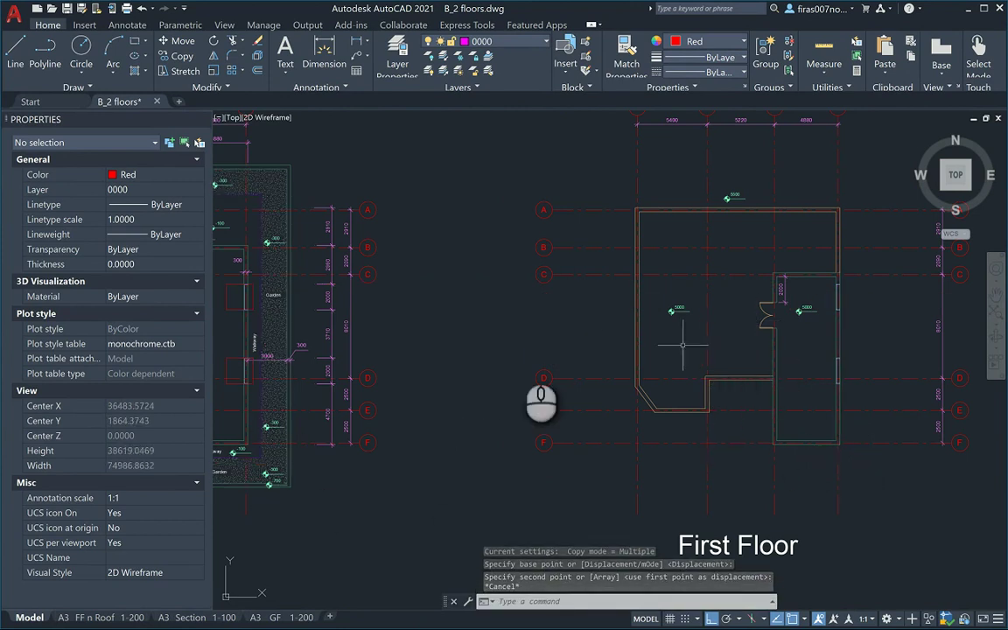
# Copy the window rectangle below grid line C on the ground floor's east wall to the first floor double door, aligning the opening corners
pyautogui.scroll(3, 495, 354)
pyautogui.scroll(2, 332, 343)
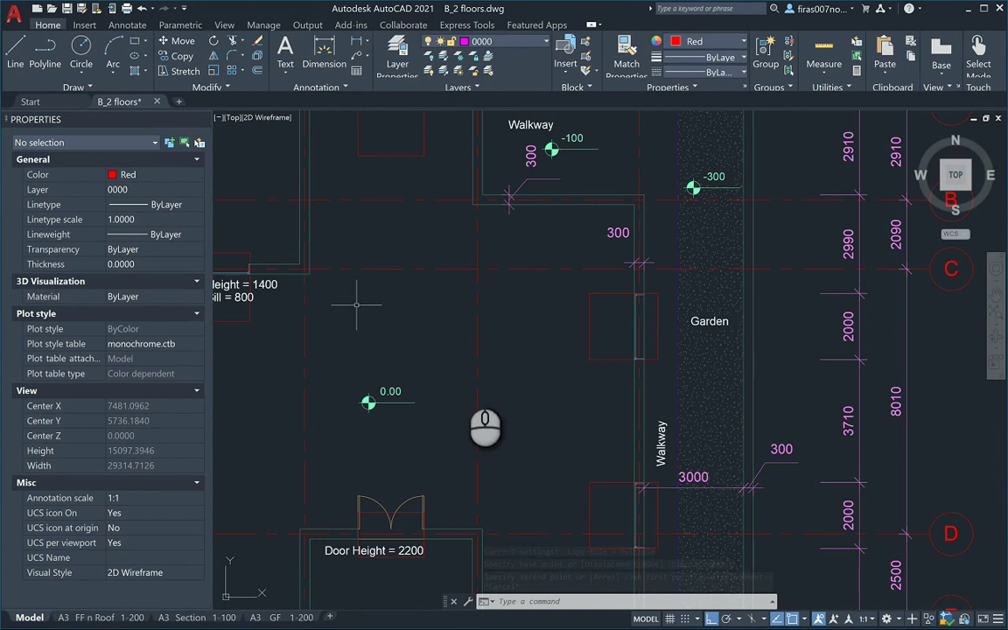
pyautogui.scroll(2, 490, 411)
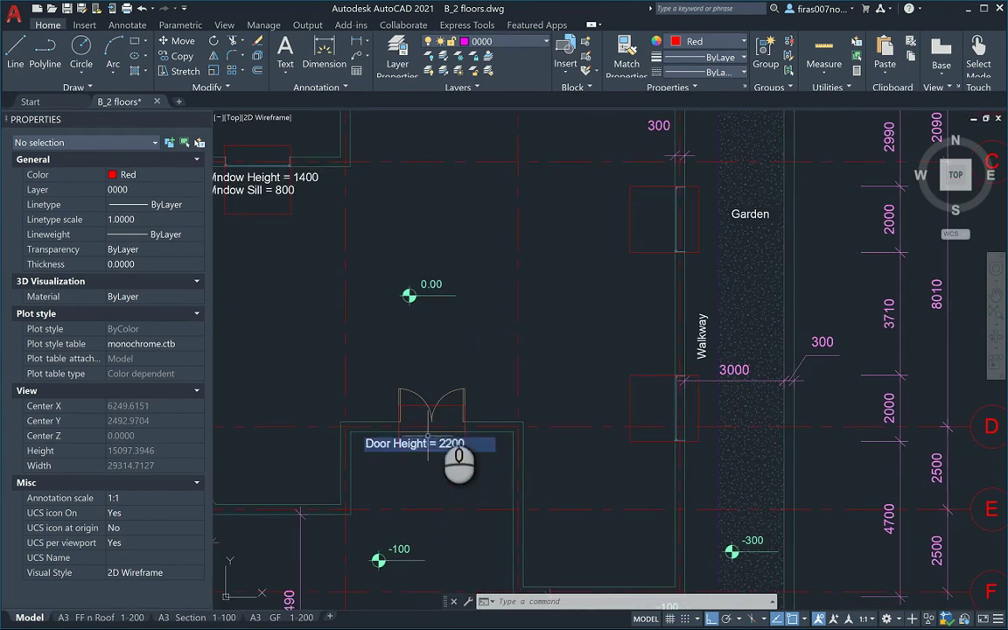
pyautogui.scroll(-4, 438, 289)
pyautogui.scroll(4, 414, 350)
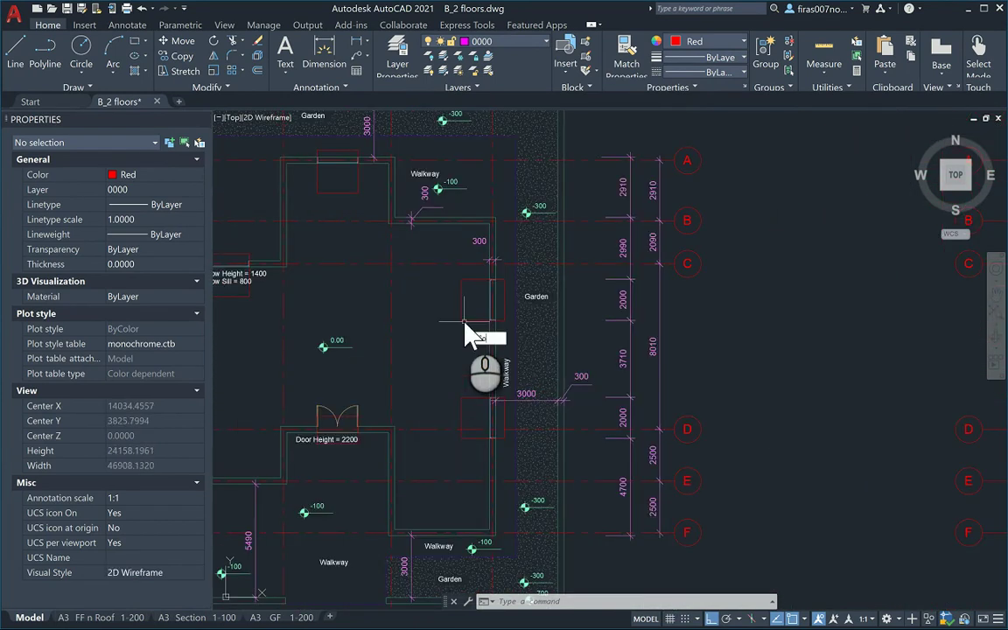
pyautogui.press('Return')
pyautogui.click(473, 297)
pyautogui.click(412, 293)
pyautogui.scroll(6, 492, 271)
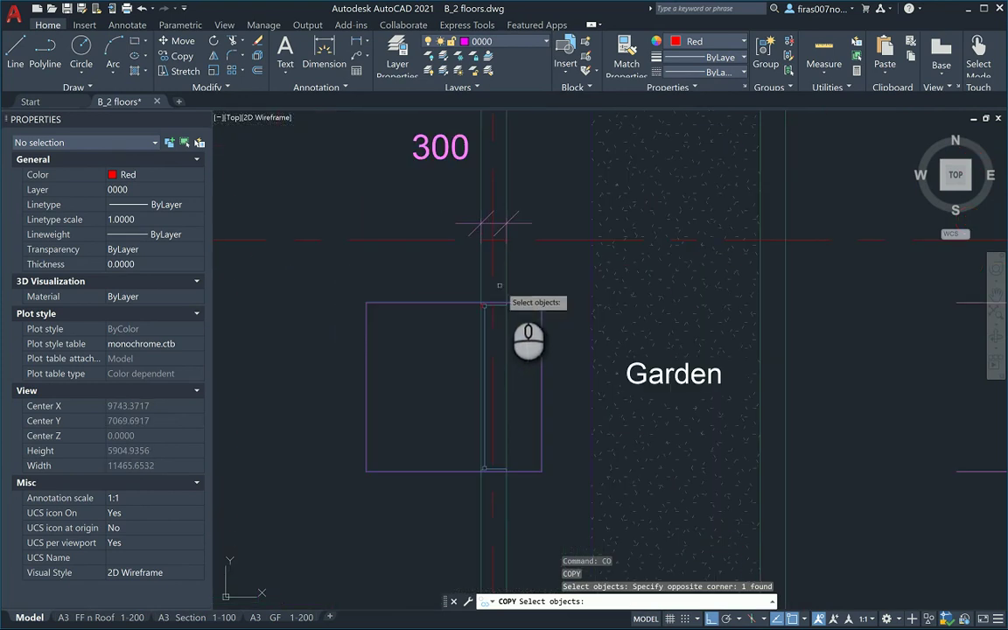
pyautogui.press('Return')
pyautogui.click(506, 304)
pyautogui.scroll(-8, 481, 302)
pyautogui.moveTo(722, 315); pyautogui.dragTo(417, 354, button='middle')
pyautogui.scroll(4, 742, 354)
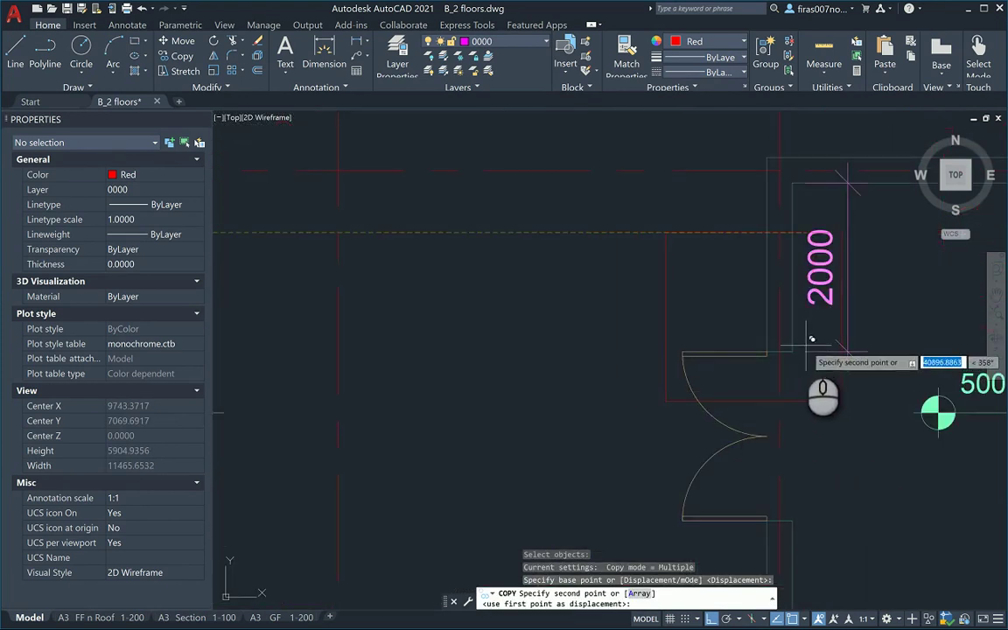
pyautogui.click(793, 352)
pyautogui.press('Escape')
pyautogui.scroll(-4, 701, 382)
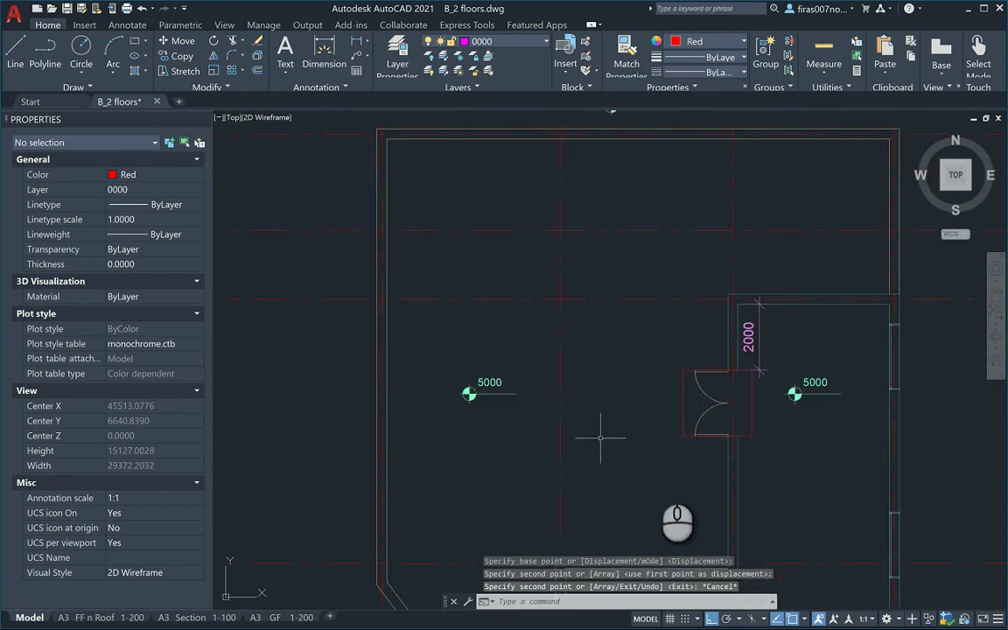
# Move the first floor door rectangle onto the ground floor plan, using the matching south-east outer wall corners as base and destination points
pyautogui.moveTo(658, 470); pyautogui.dragTo(457, 318, button='middle')
pyautogui.scroll(-2, 733, 413)
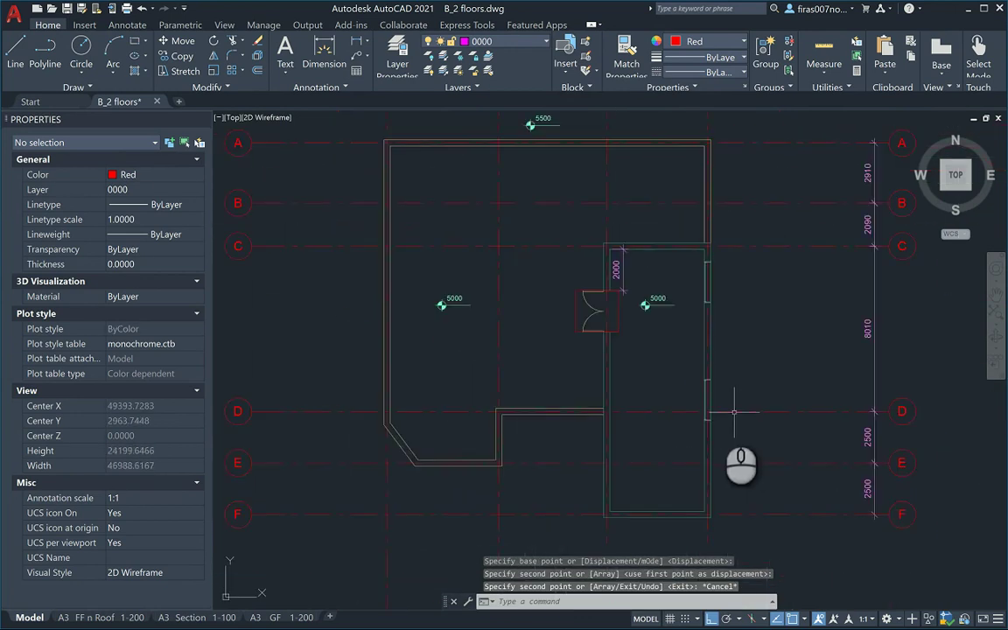
pyautogui.scroll(-2, 516, 405)
pyautogui.moveTo(363, 344); pyautogui.dragTo(620, 343, button='middle')
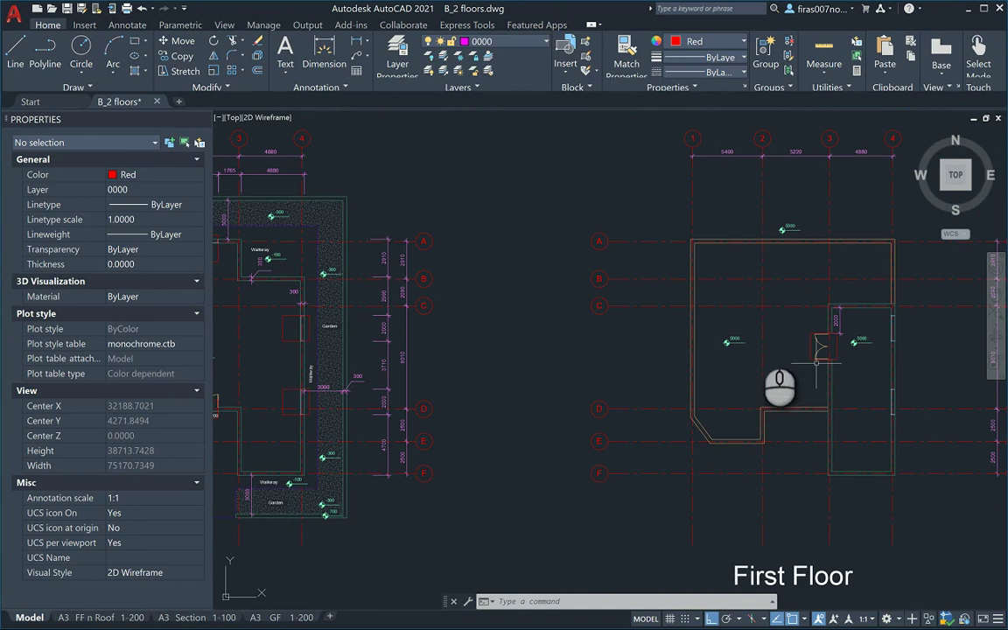
pyautogui.scroll(4, 816, 358)
pyautogui.moveTo(842, 381); pyautogui.dragTo(459, 325, button='middle')
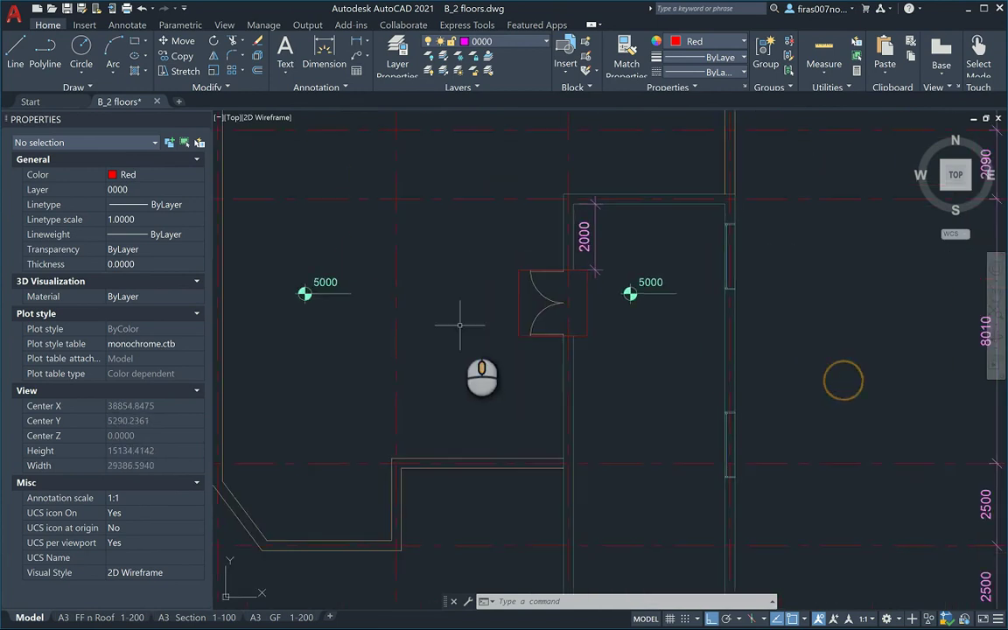
pyautogui.write('m')
pyautogui.press('Return')
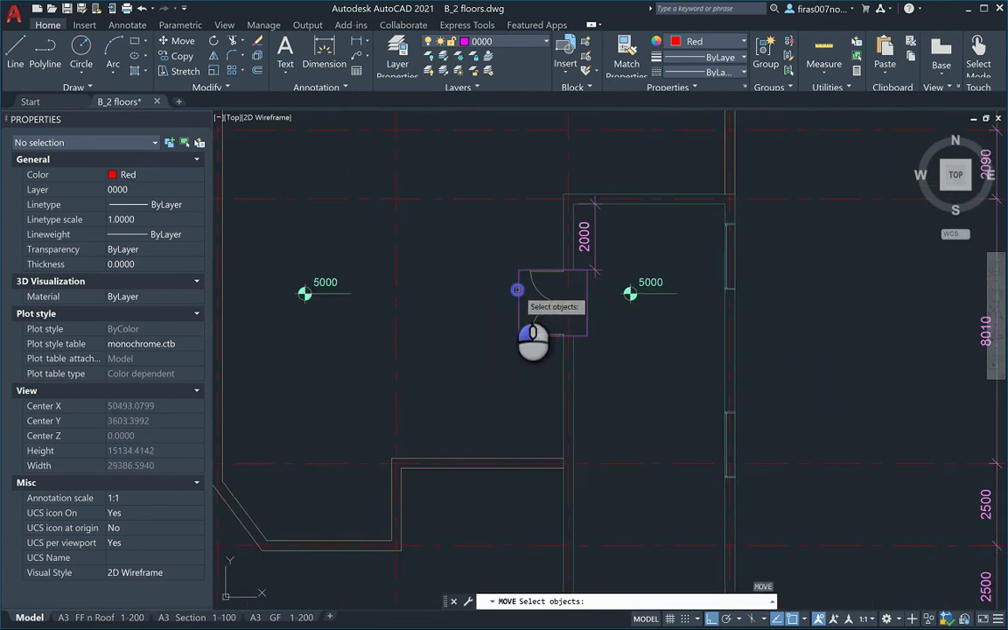
pyautogui.click(517, 289)
pyautogui.scroll(-3, 517, 290)
pyautogui.scroll(6, 586, 428)
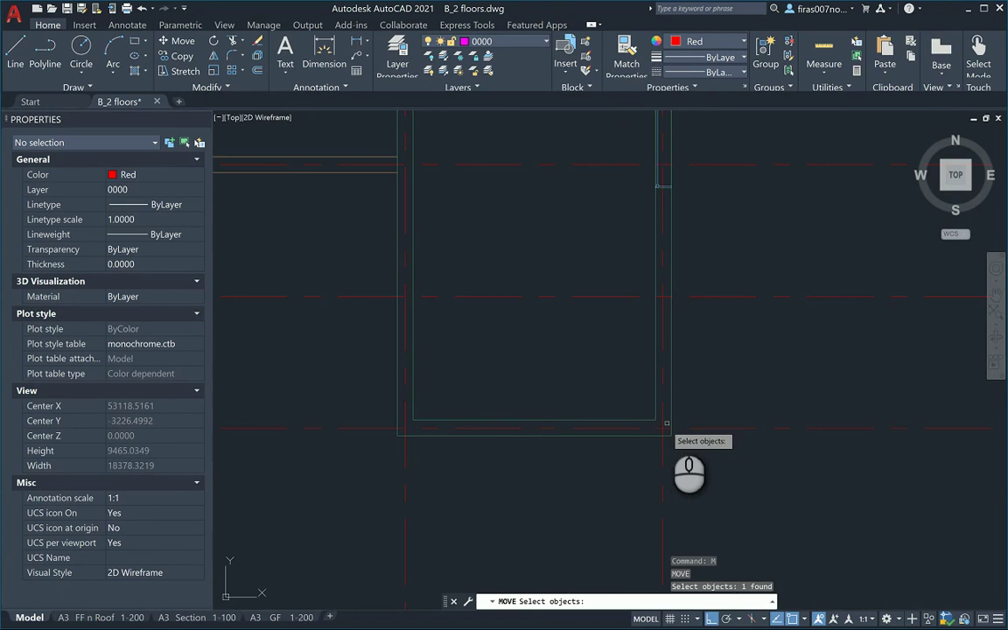
pyautogui.press('Return')
pyautogui.click(671, 435)
pyautogui.scroll(-5, 671, 434)
pyautogui.moveTo(413, 411); pyautogui.dragTo(488, 402, button='middle')
pyautogui.scroll(8, 551, 406)
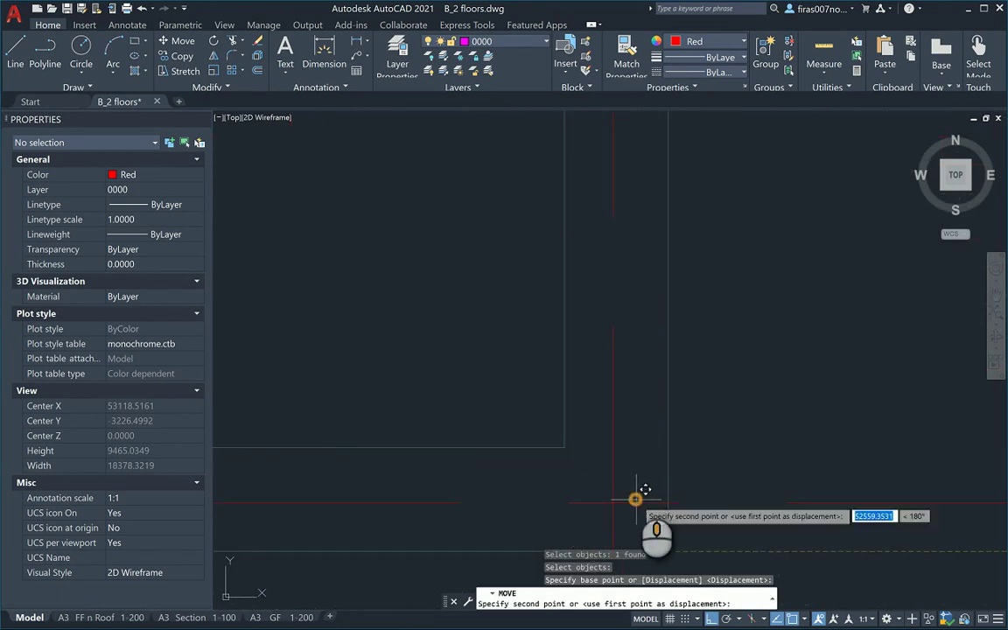
pyautogui.moveTo(645, 489); pyautogui.dragTo(634, 321, button='middle')
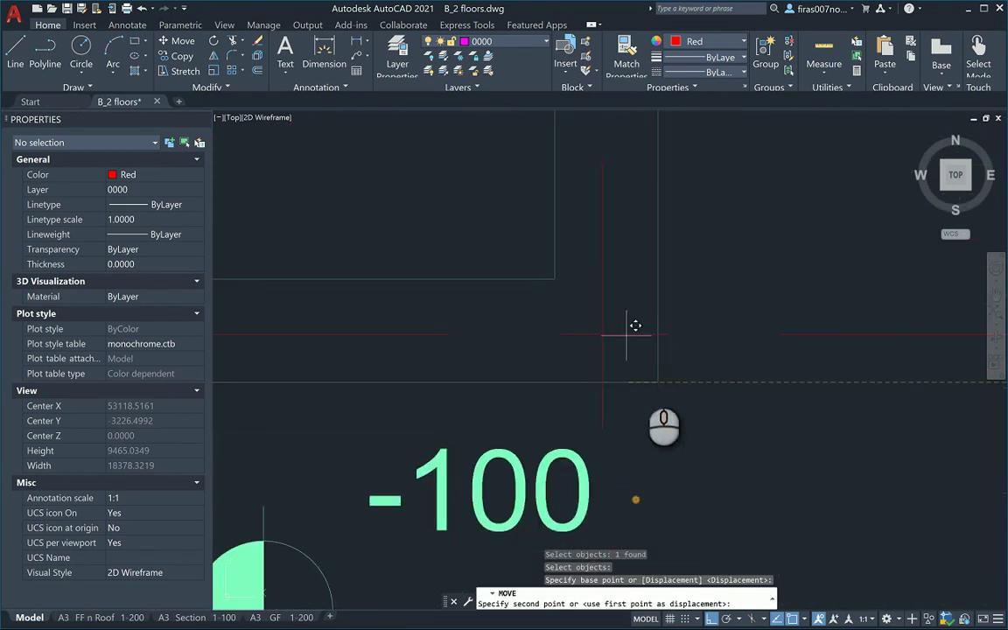
pyautogui.click(658, 383)
pyautogui.scroll(-8, 650, 386)
pyautogui.moveTo(538, 243)
pyautogui.mouseDown(button='middle')
pyautogui.moveTo(512, 365)
pyautogui.moveTo(511, 470)
pyautogui.mouseUp(button='middle')
pyautogui.press('Escape')
pyautogui.press('Escape')
# Export the moved door rectangle as a separate drawing file with WBLOCK
pyautogui.write('w')
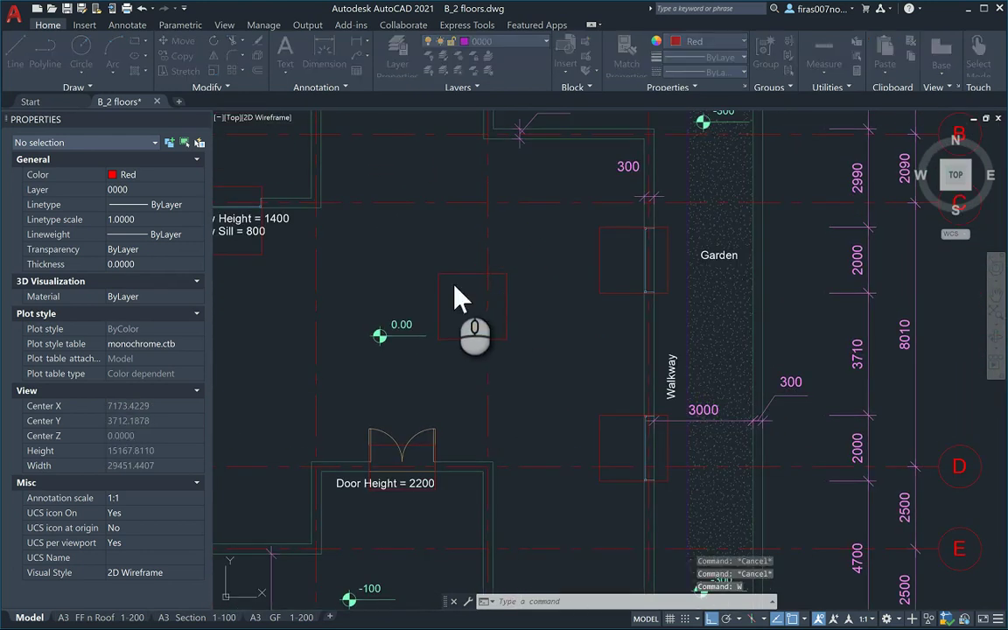
pyautogui.press('Return')
pyautogui.click(507, 299)
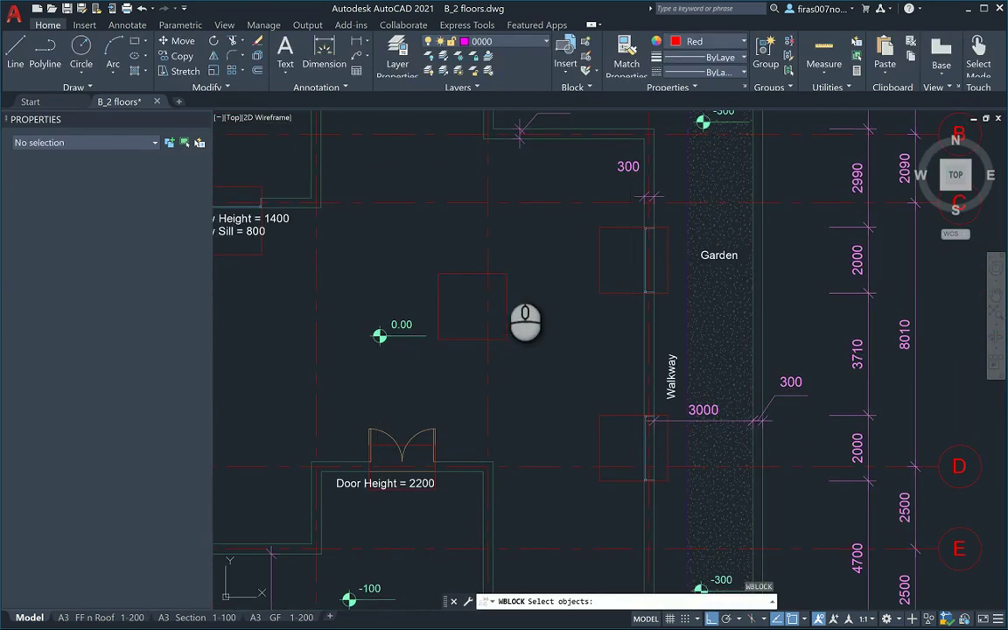
pyautogui.click(503, 269)
pyautogui.click(499, 278)
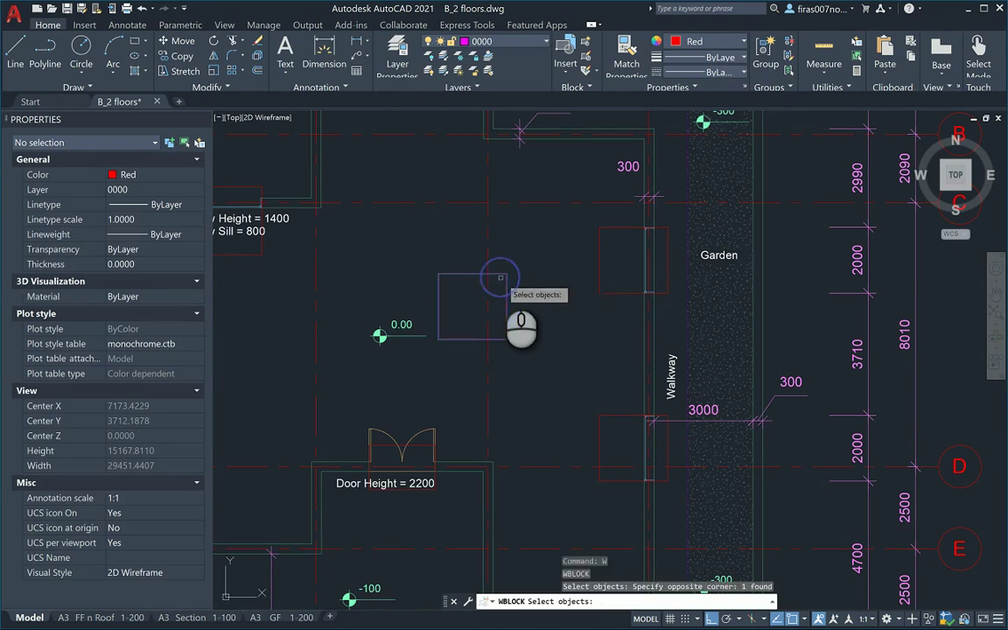
pyautogui.press('Return')
pyautogui.press('Return')
pyautogui.click(507, 295)
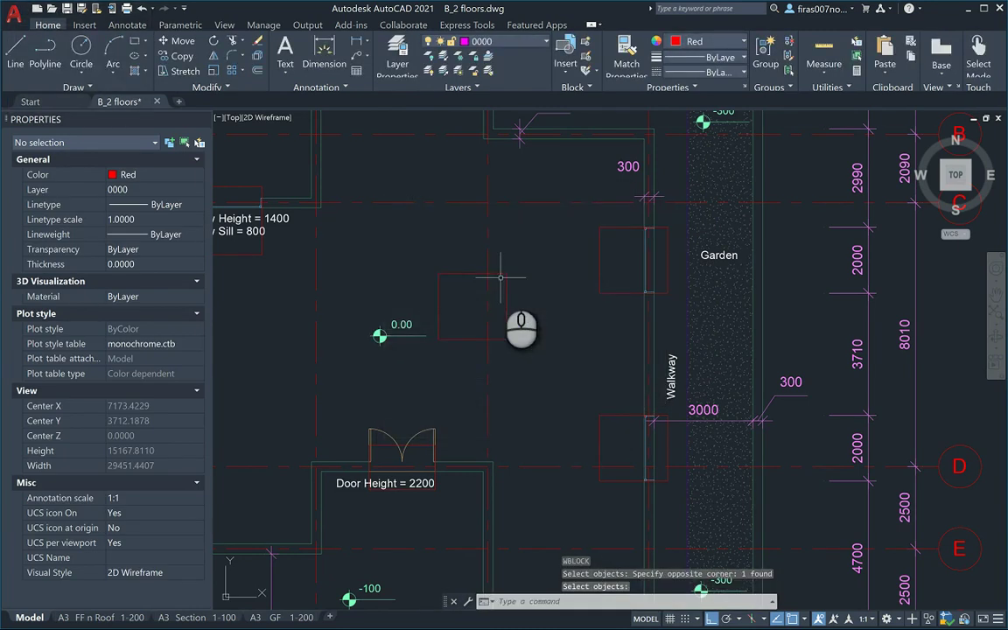
# Switch to 3ds Max and import new block.dwg with the current DWG import options
pyautogui.hotkey('alt', 'Tab')
pyautogui.hotkey('alt', 'f')
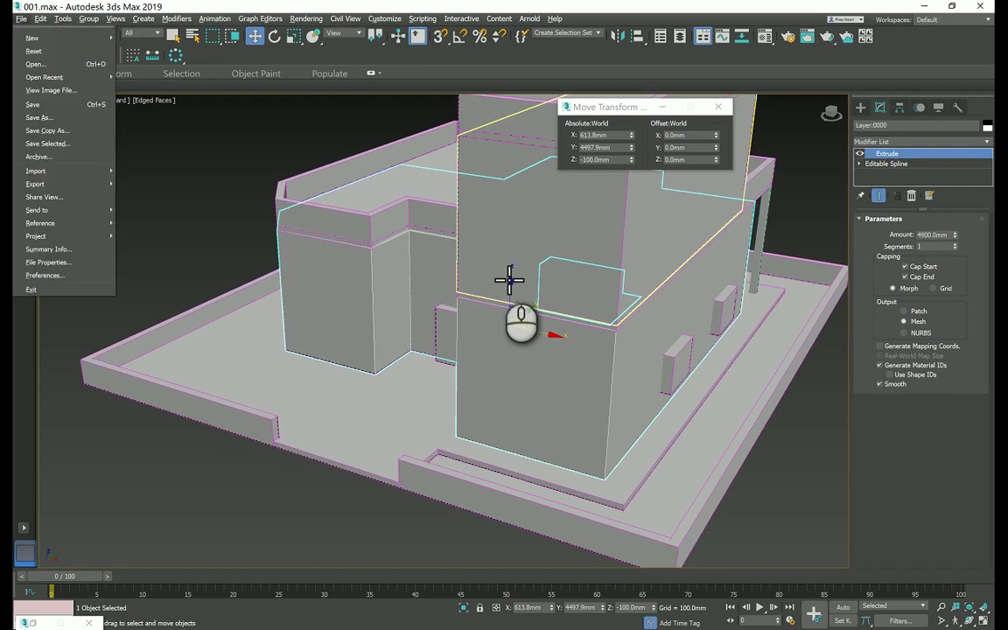
pyautogui.click(512, 284)
pyautogui.hotkey('ctrl', 'i')
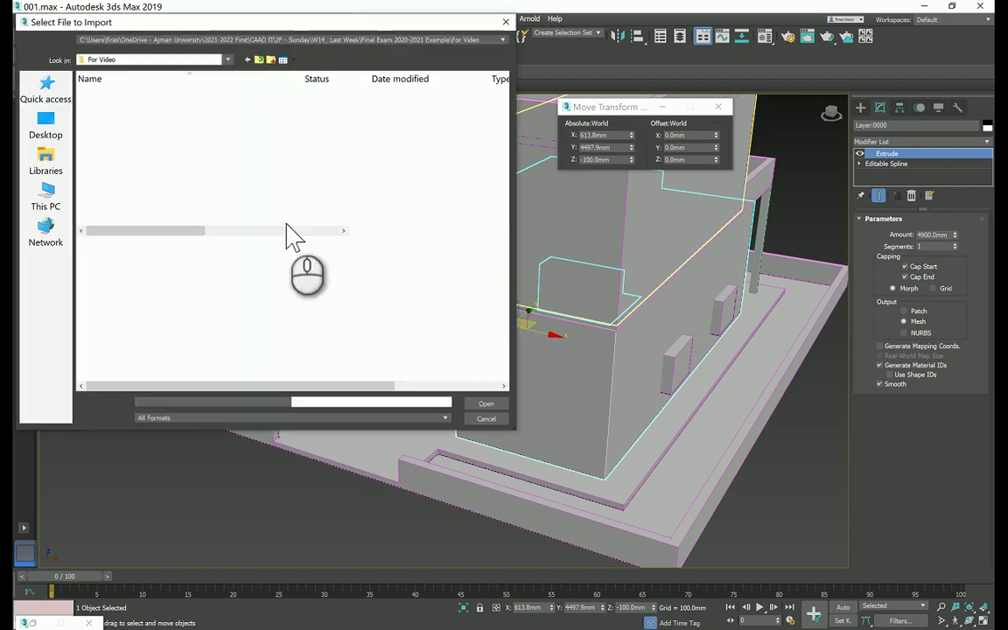
pyautogui.click(138, 123)
pyautogui.click(485, 403)
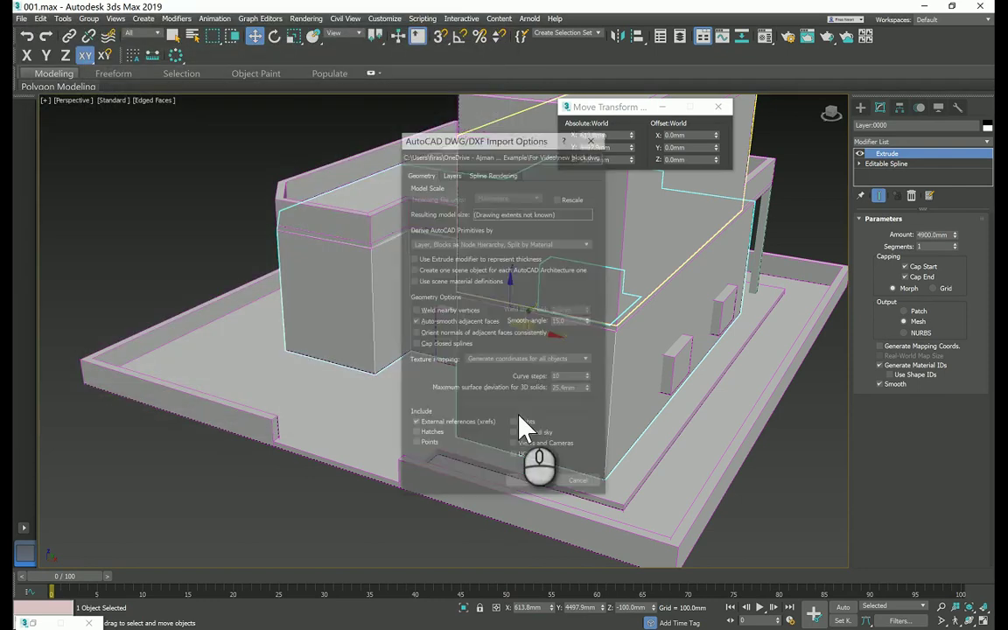
pyautogui.click(525, 484)
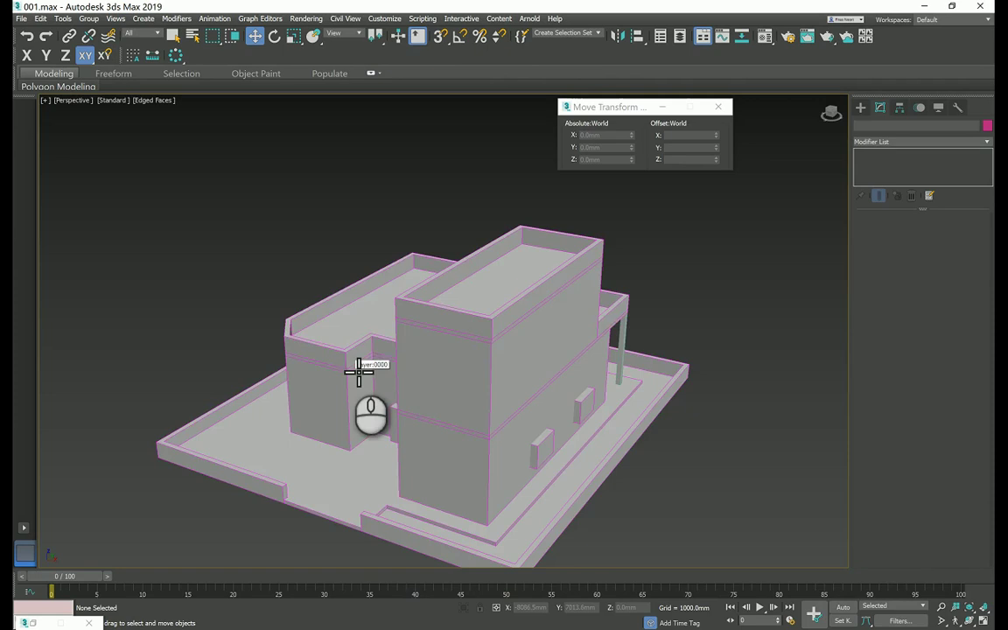
# Show the model in wireframe, select the imported door rectangle and set its absolute Z position to 5000 mm
pyautogui.moveTo(348, 361); pyautogui.dragTo(437, 407, button='middle')
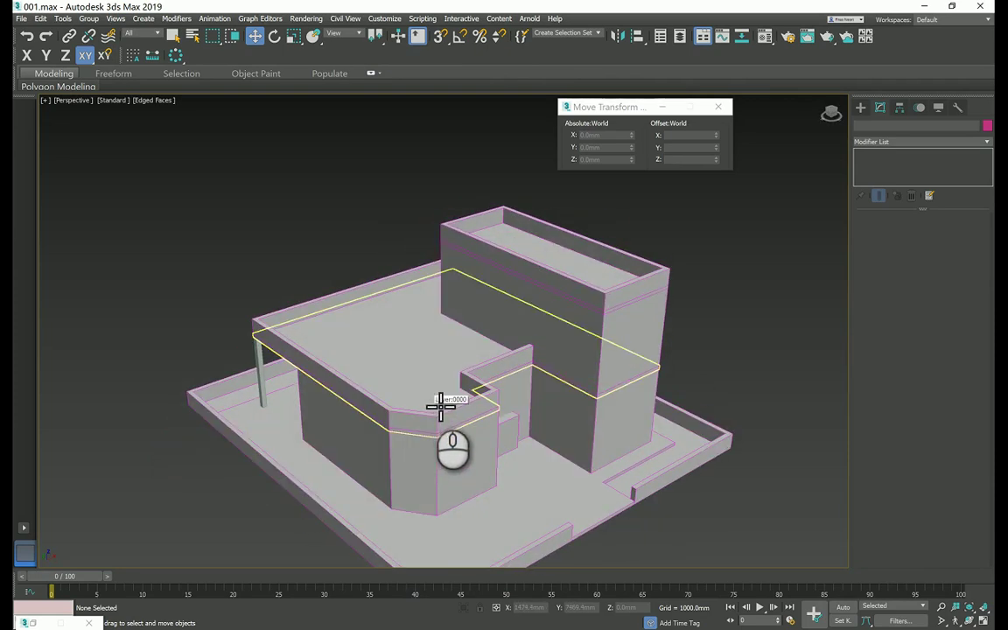
pyautogui.press('F3')
pyautogui.scroll(3, 507, 391)
pyautogui.moveTo(461, 387)
pyautogui.mouseDown(button='middle')
pyautogui.moveTo(479, 392)
pyautogui.moveTo(452, 396)
pyautogui.mouseUp(button='middle')
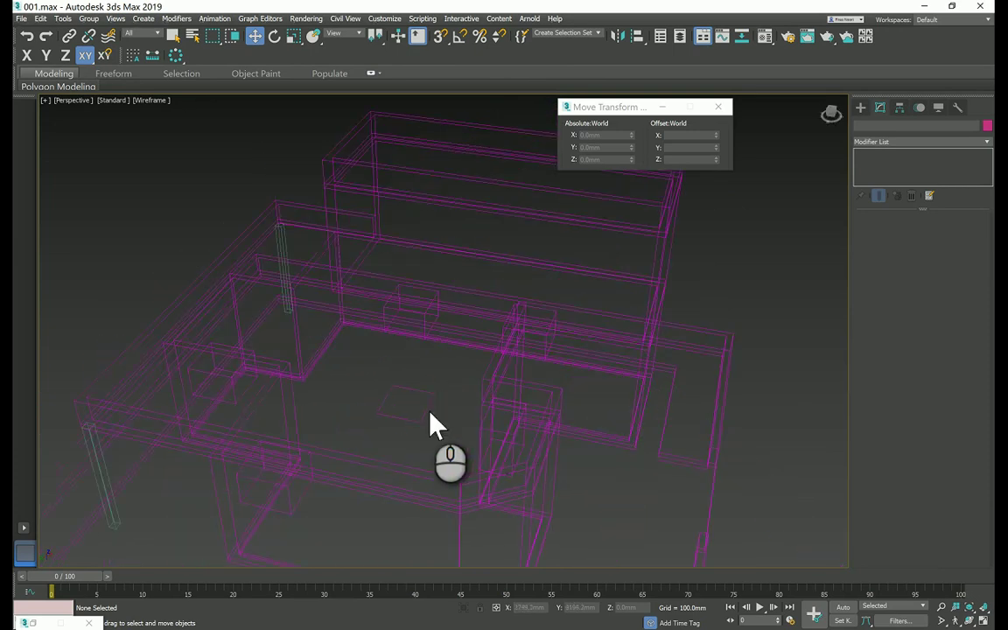
pyautogui.click(428, 416)
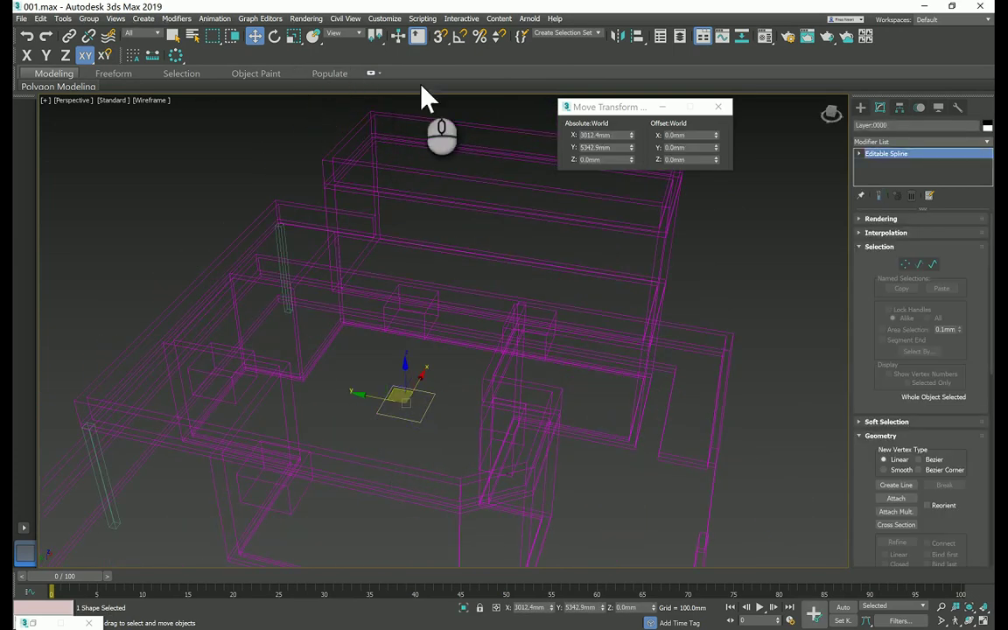
pyautogui.click(595, 159)
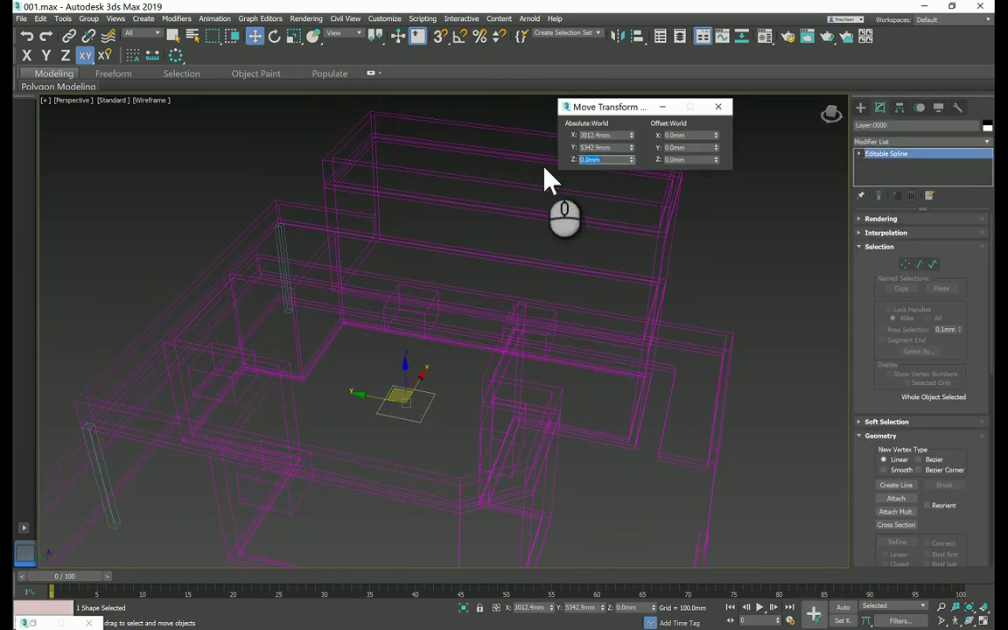
pyautogui.write('500')
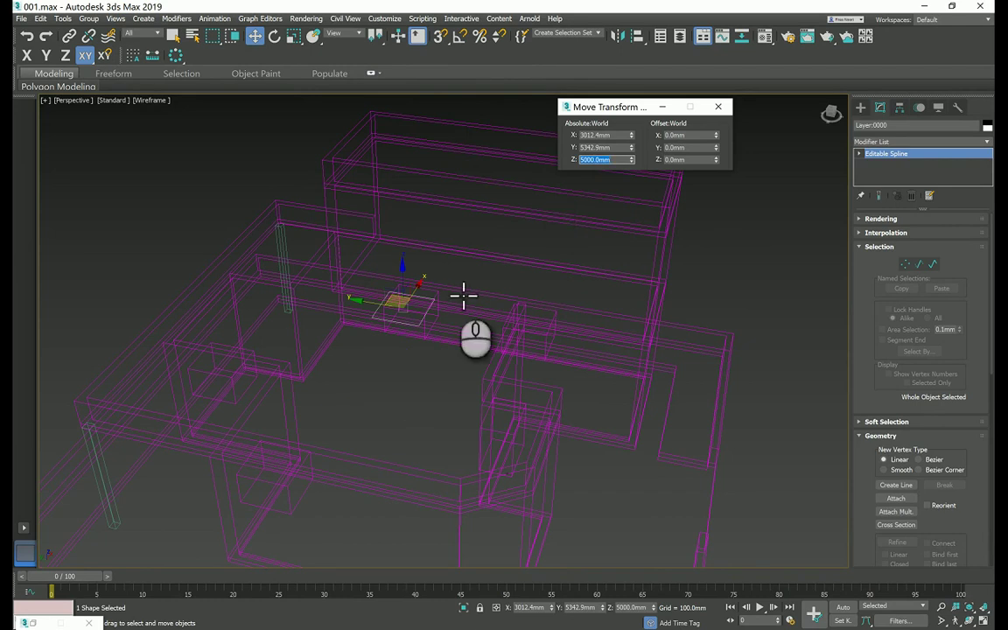
# Switch to AutoCAD and examine the first floor door and the opening height notes on the ground floor plan
pyautogui.hotkey('alt', 'Tab')
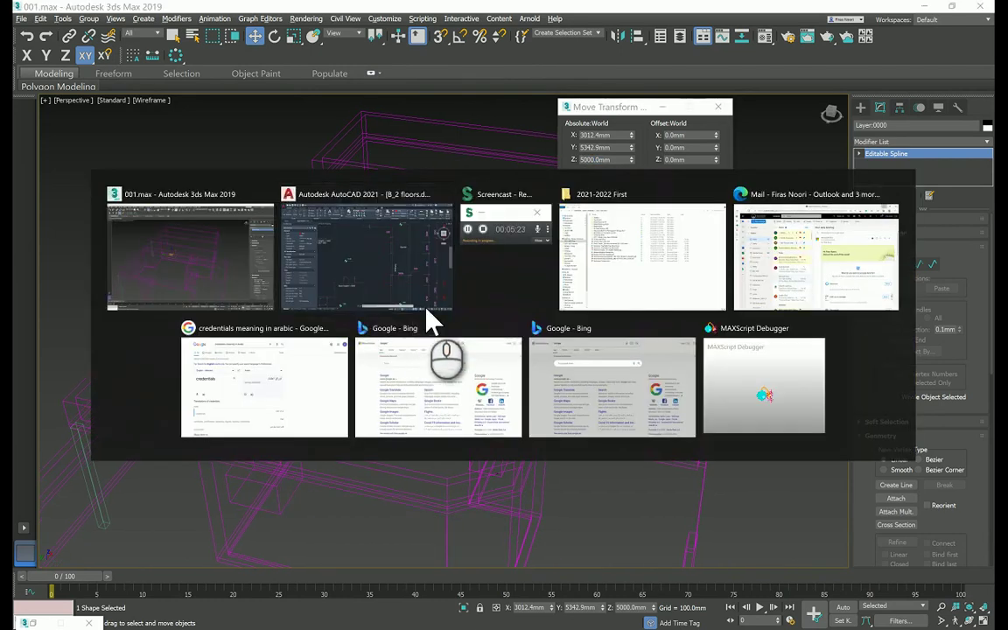
pyautogui.click(428, 306)
pyautogui.scroll(-5, 665, 262)
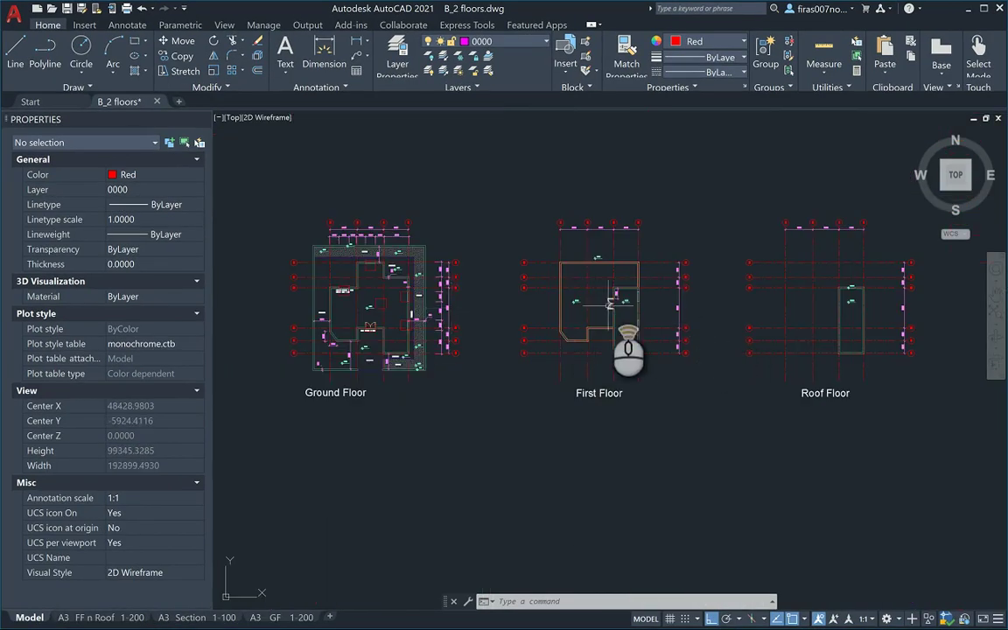
pyautogui.scroll(8, 610, 302)
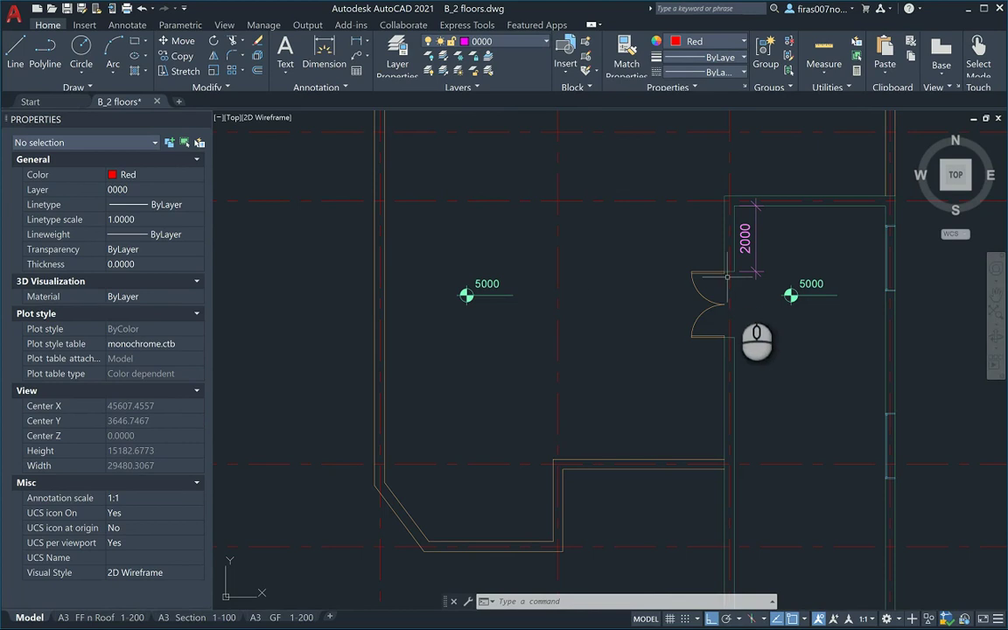
pyautogui.scroll(-5, 428, 302)
pyautogui.moveTo(429, 302); pyautogui.dragTo(761, 324, button='middle')
pyautogui.scroll(6, 442, 302)
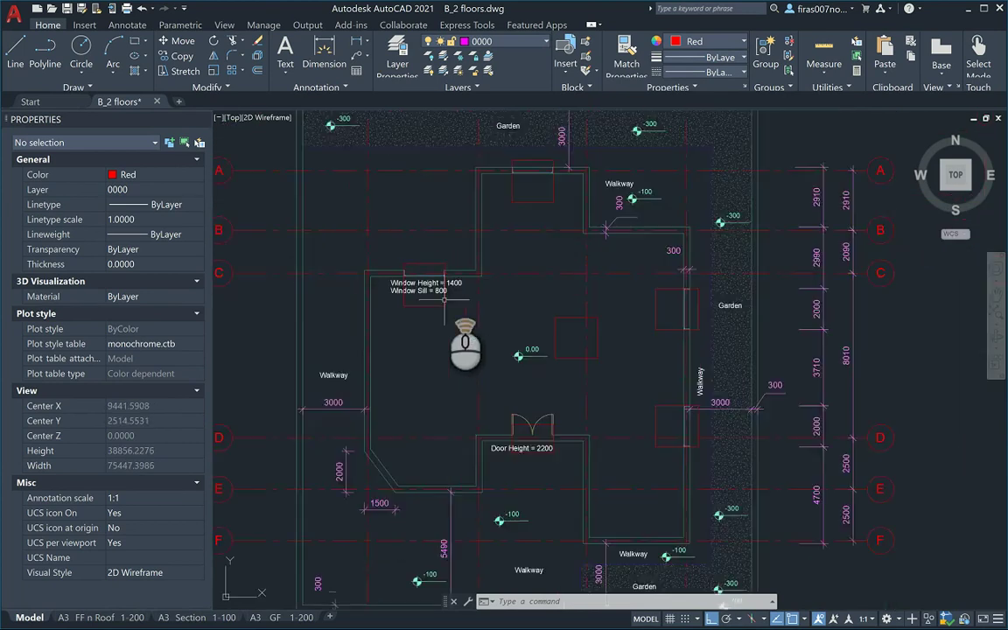
pyautogui.scroll(2, 452, 260)
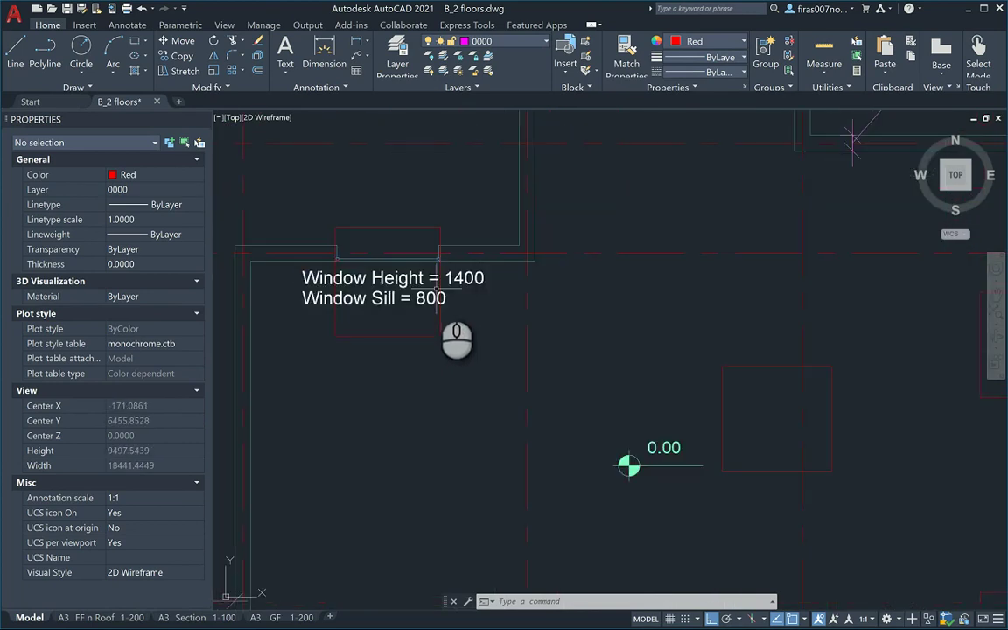
# Return to 3ds Max and select the ground floor door box to check its Extrude amount
pyautogui.hotkey('alt', 'Tab')
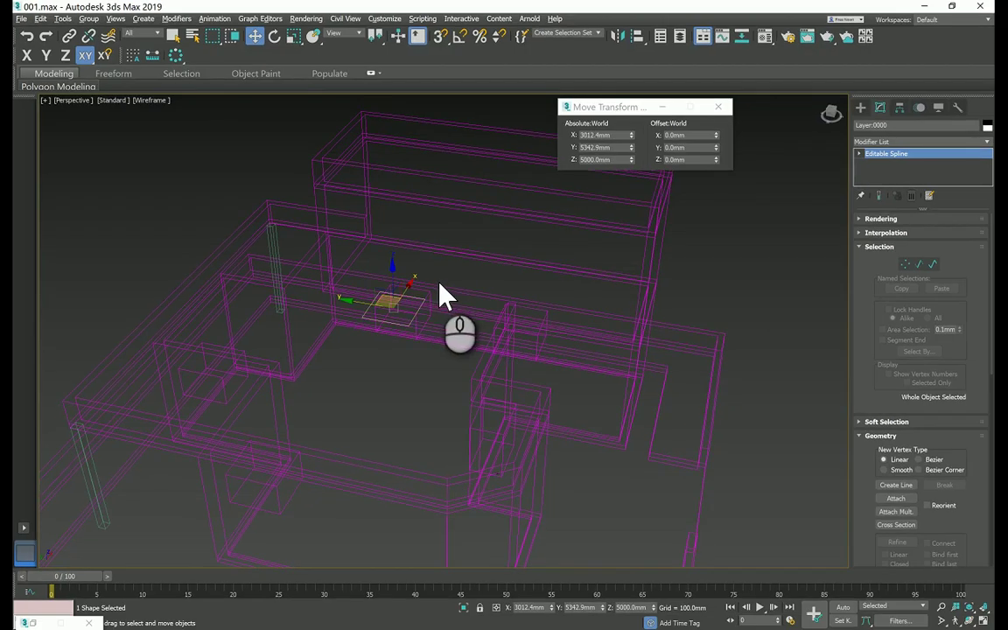
pyautogui.click(489, 344)
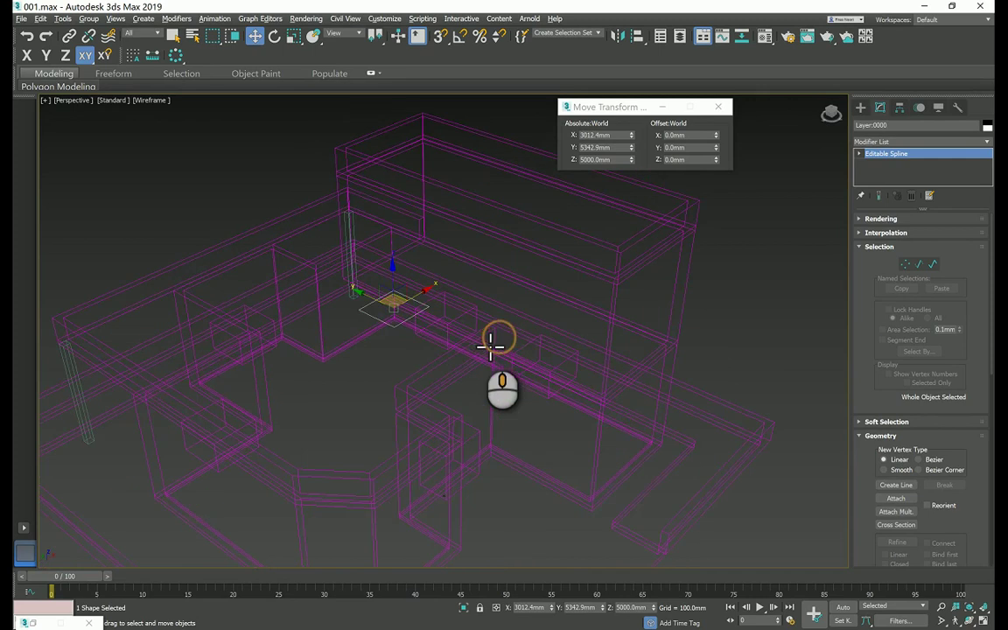
pyautogui.keyDown('alt'); pyautogui.moveTo(490, 343); pyautogui.dragTo(636, 289, button='middle'); pyautogui.keyUp('alt')
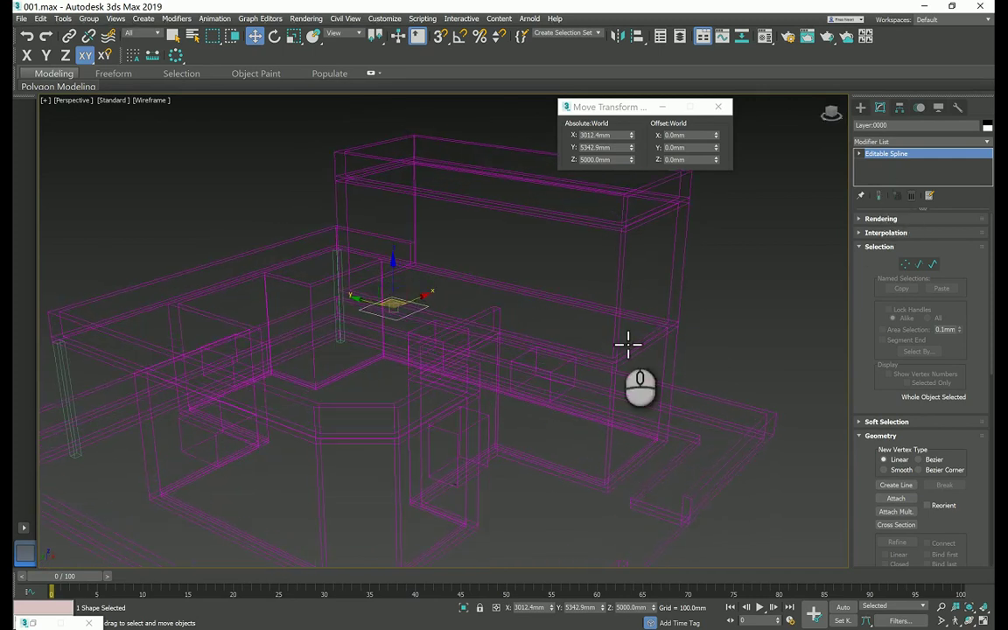
pyautogui.click(489, 420)
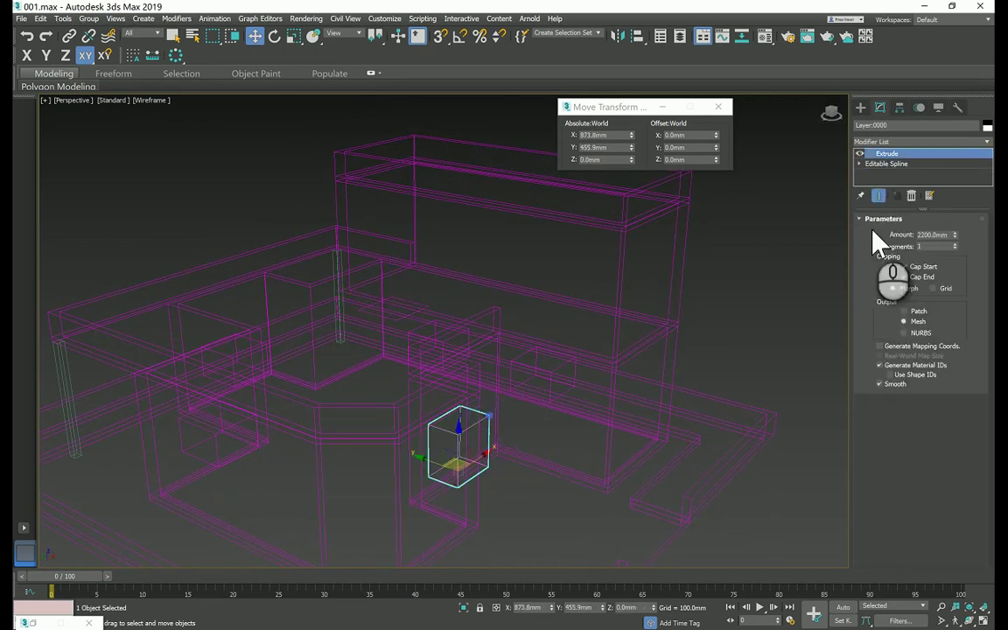
# Copy the Extrude modifier from the ground floor door box and paste it onto the first floor door rectangle
pyautogui.rightClick(912, 166)
pyautogui.click(853, 207)
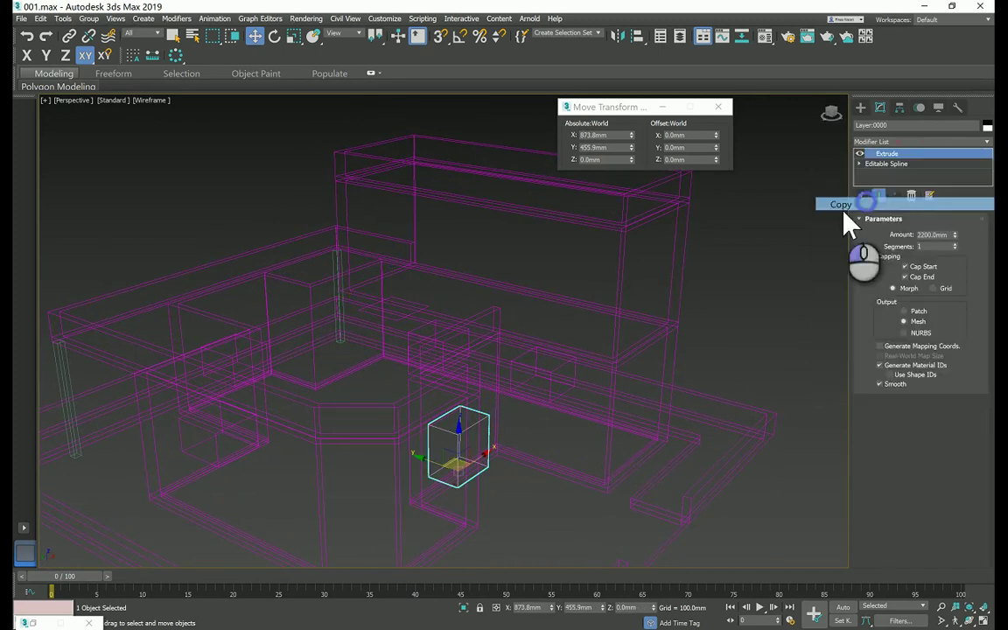
pyautogui.click(432, 318)
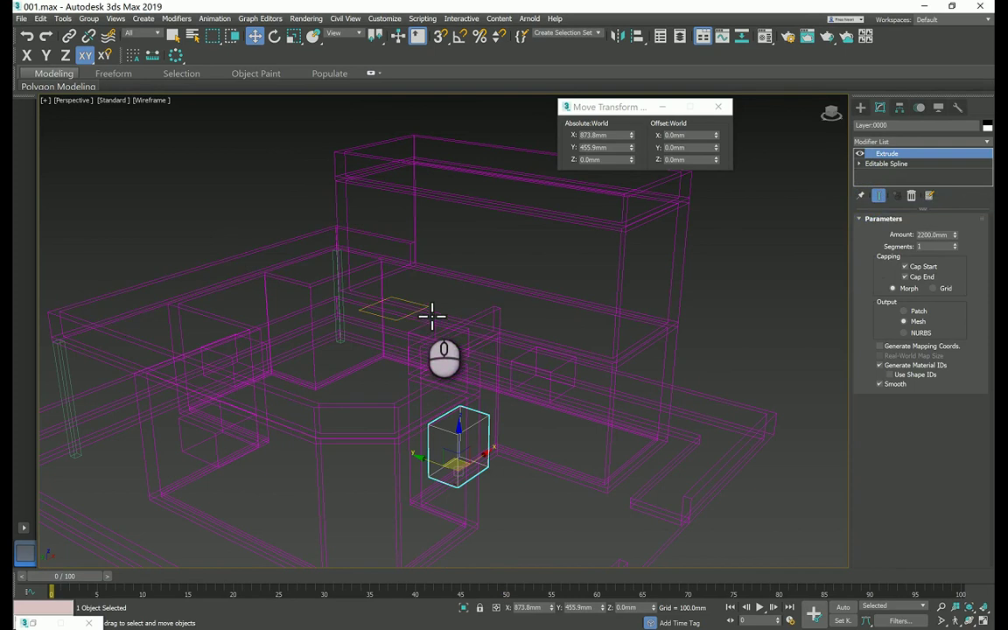
pyautogui.rightClick(897, 158)
pyautogui.click(907, 167)
# Switch to AutoCAD and write the two east wall window rectangles to the block file with WBLOCK, overwriting it and retaining the originals
pyautogui.hotkey('alt', 'Tab')
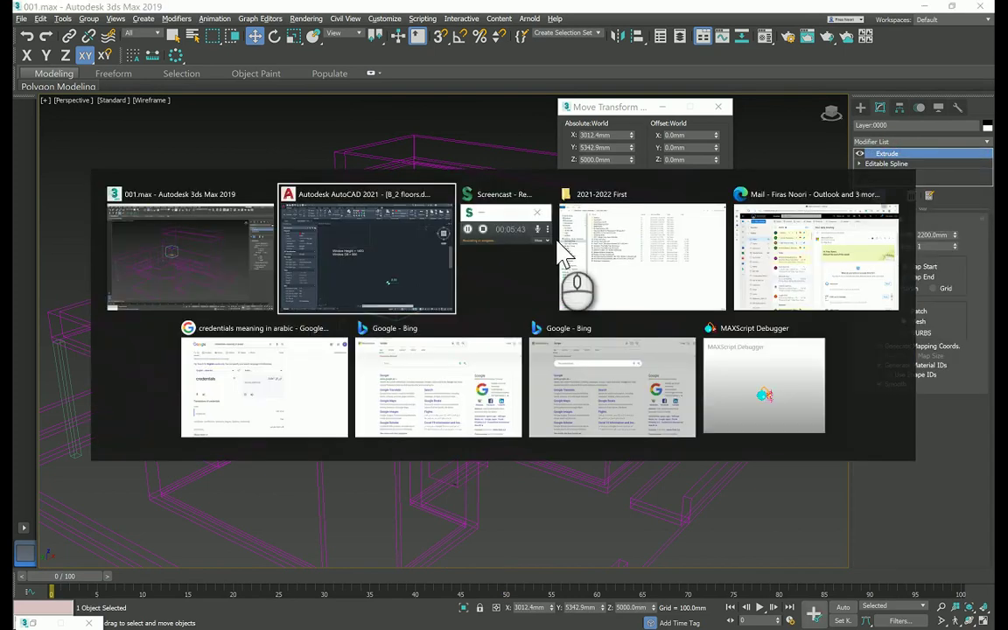
pyautogui.scroll(-4, 551, 252)
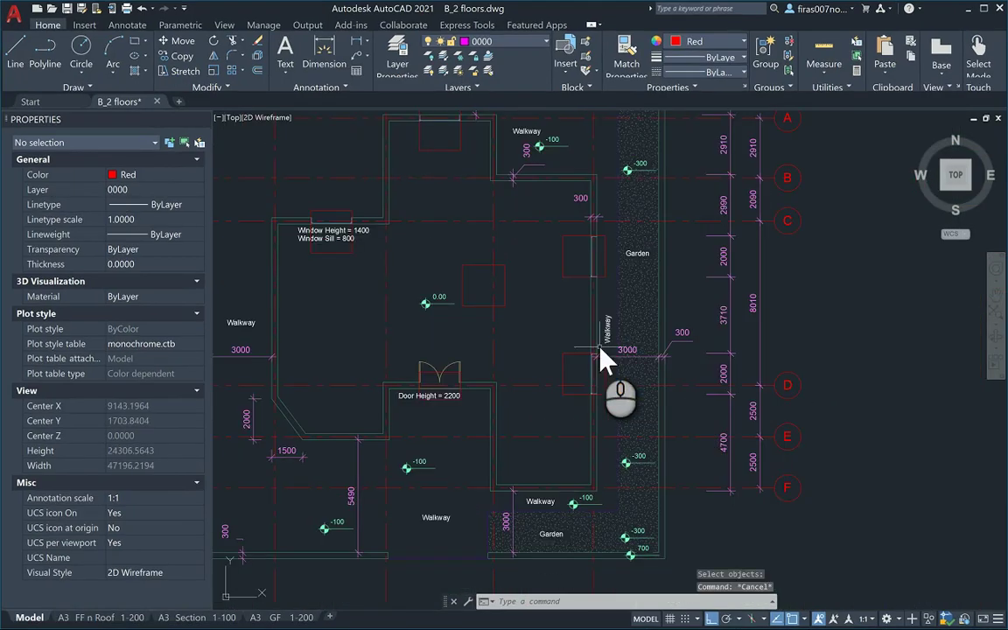
pyautogui.write('w')
pyautogui.press('Return')
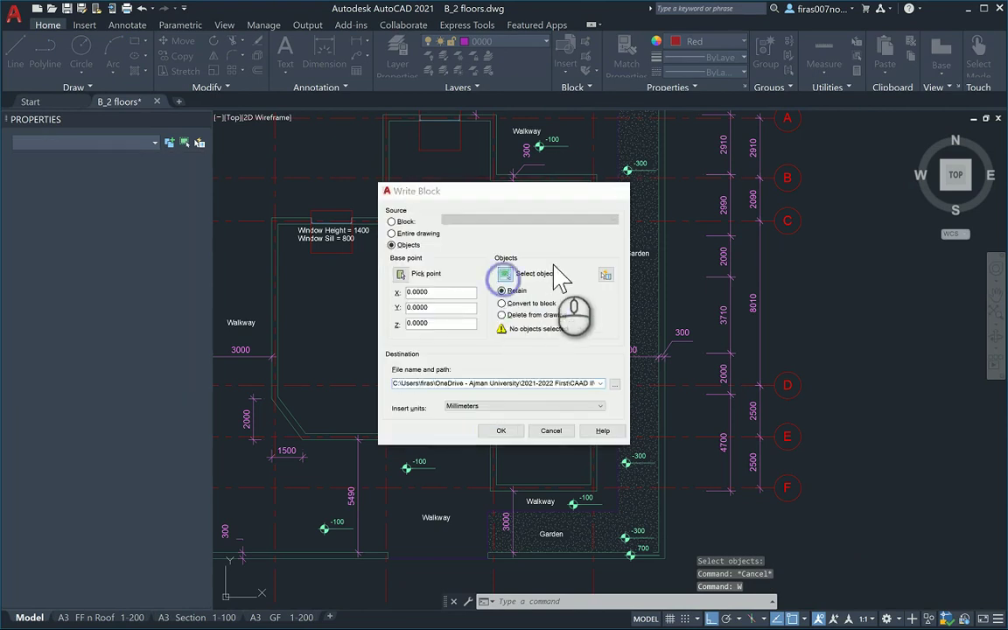
pyautogui.click(505, 268)
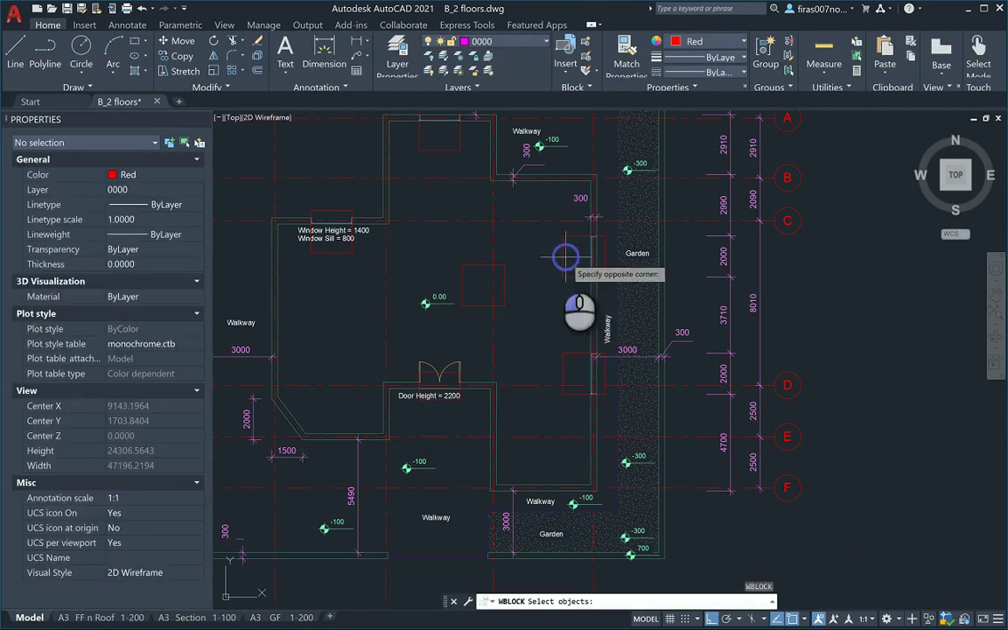
pyautogui.click(553, 287)
pyautogui.click(570, 362)
pyautogui.click(549, 345)
pyautogui.press('Return')
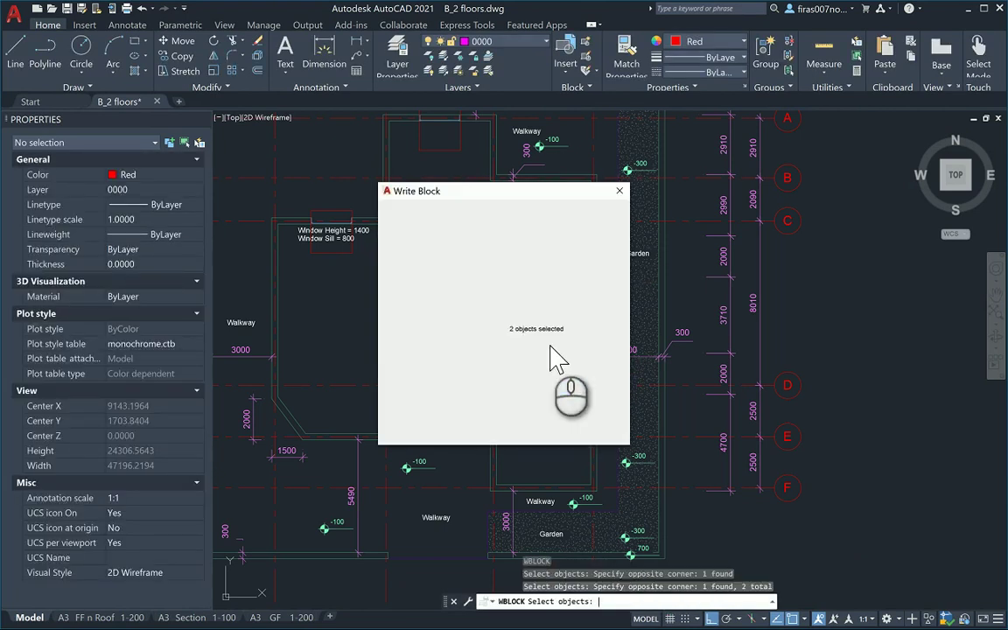
pyautogui.press('Return')
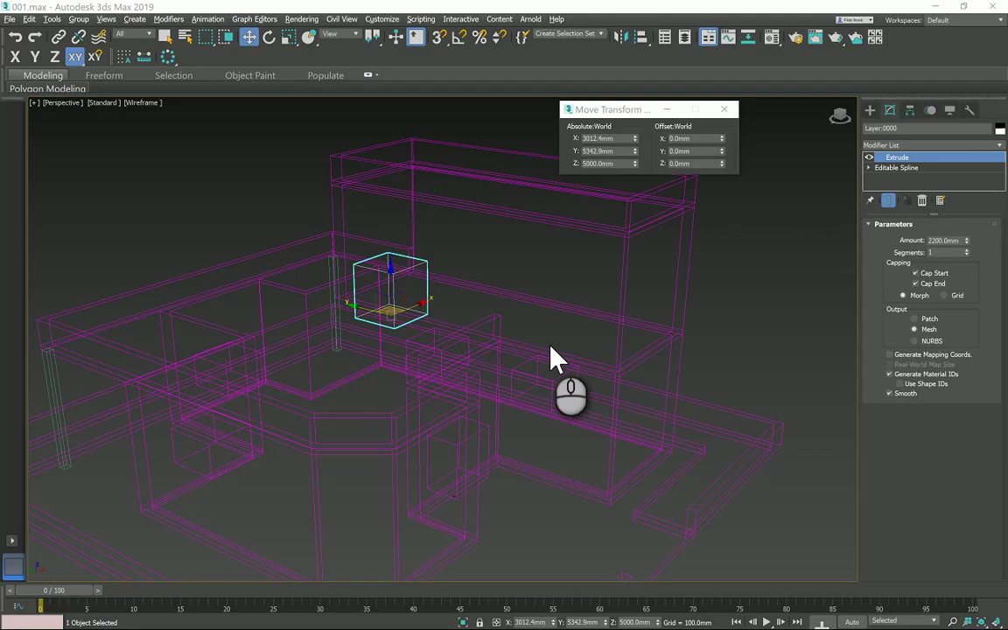
# Switch to 3ds Max and import new block.dwg again with the current DWG import options
pyautogui.hotkey('alt', 'f')
pyautogui.press('Escape')
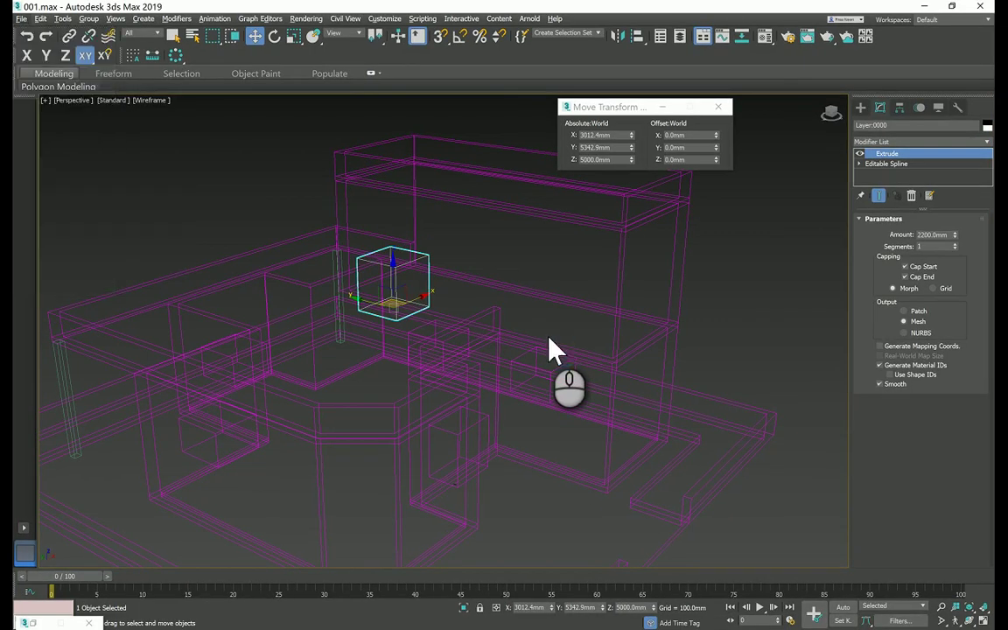
pyautogui.hotkey('alt', 'f')
pyautogui.press('i')
pyautogui.press('i')
pyautogui.doubleClick(127, 122)
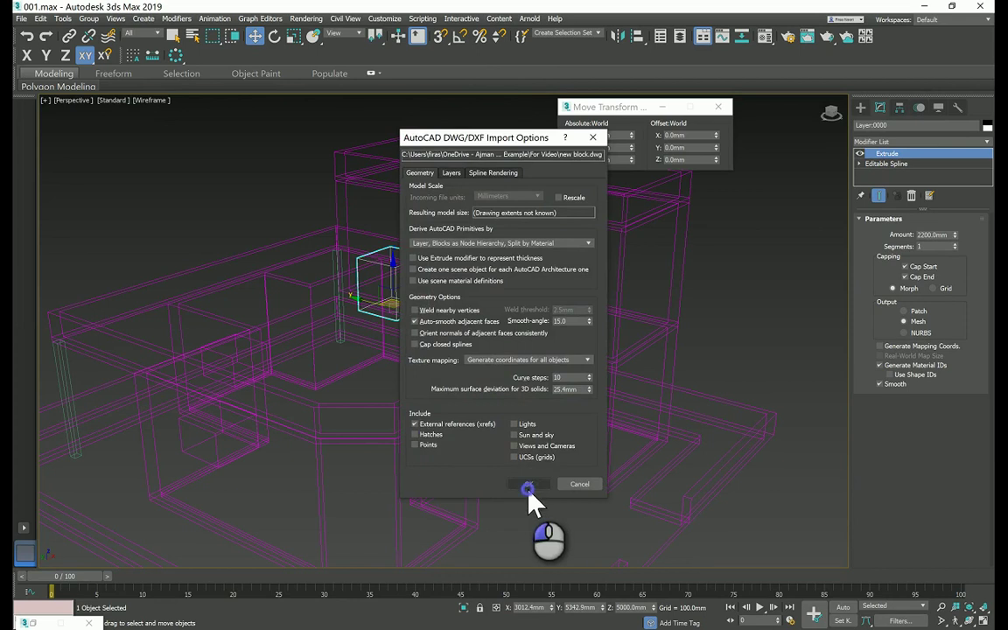
pyautogui.click(528, 484)
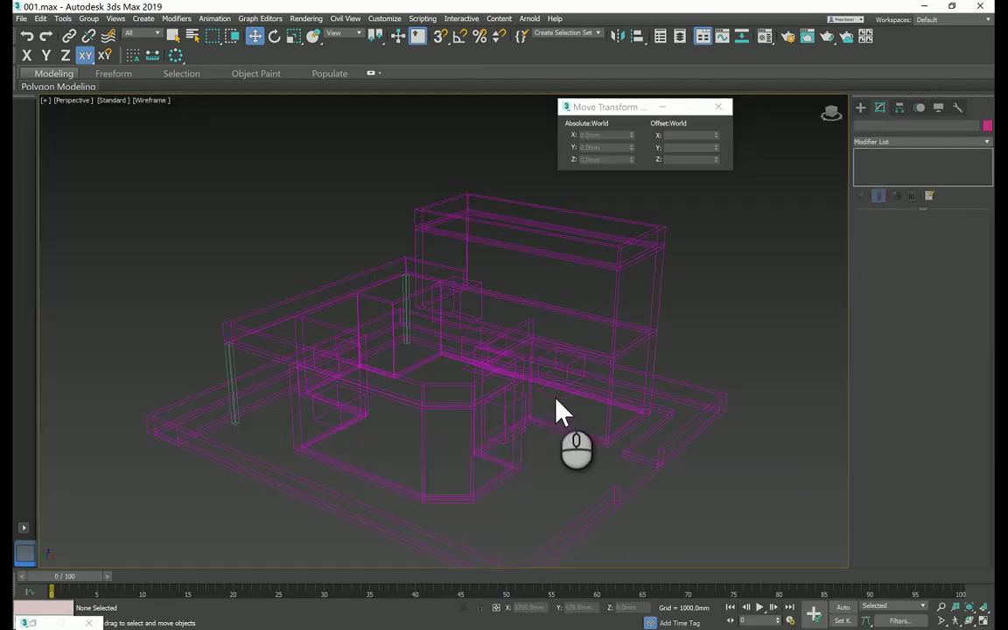
# Select the imported window rectangles and set their absolute Z position to 5800 mm
pyautogui.click(562, 405)
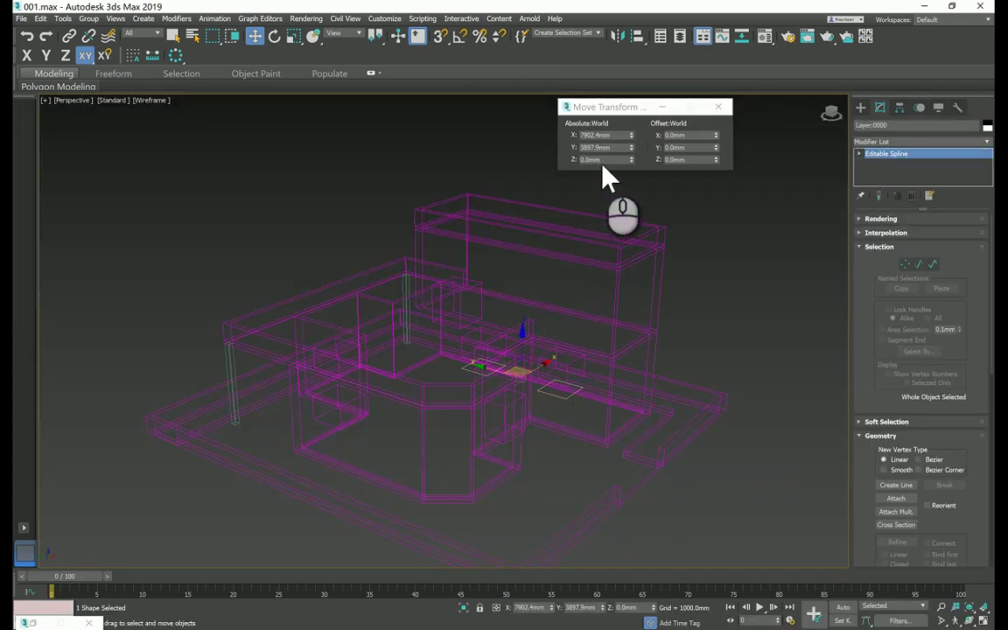
pyautogui.moveTo(607, 158); pyautogui.dragTo(572, 175)
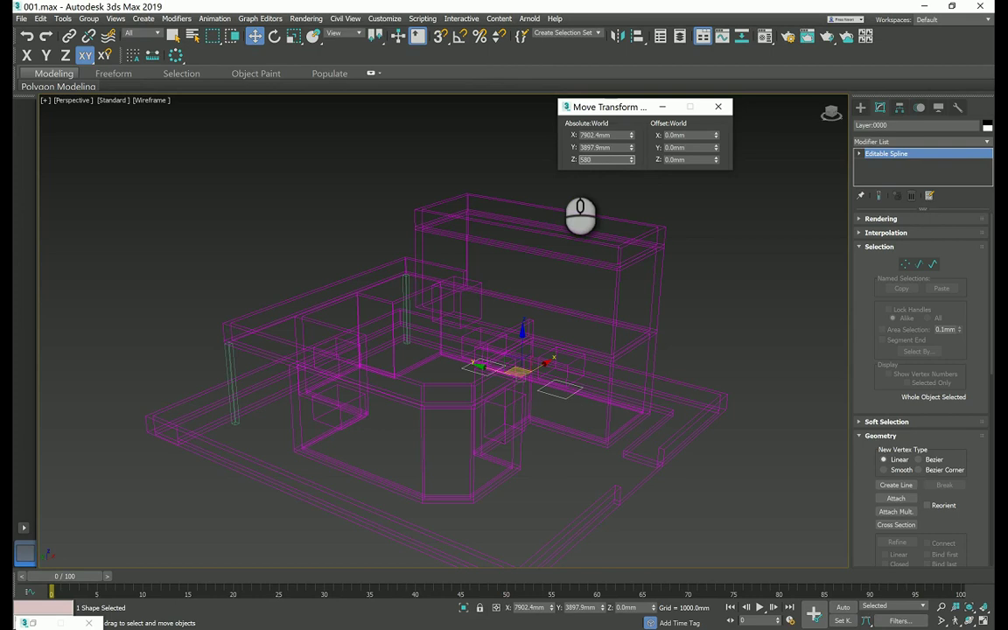
pyautogui.write('5800')
pyautogui.press('Return')
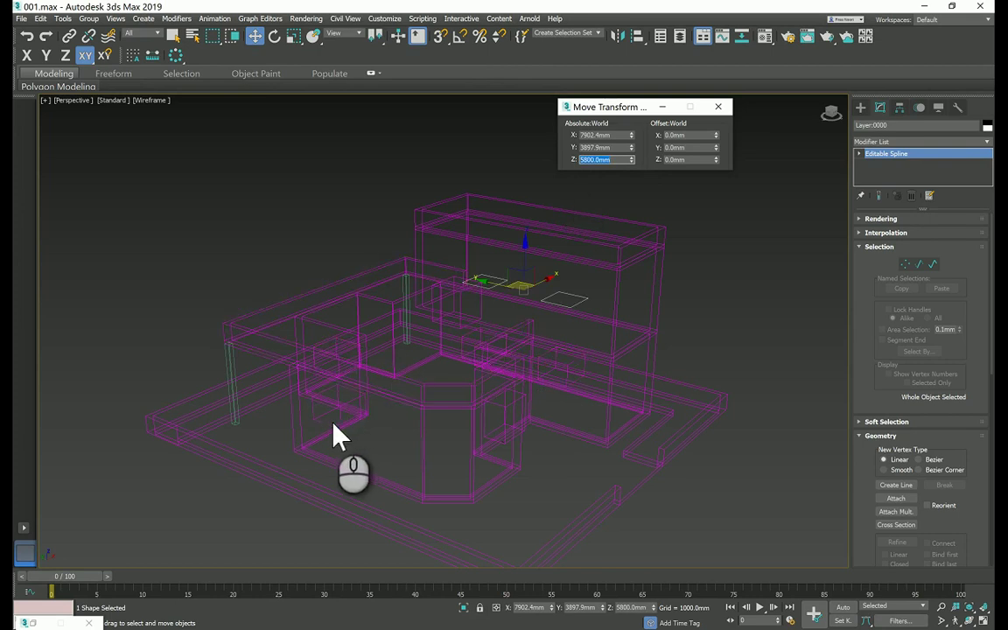
# Copy the 1400 mm Extrude modifier from the ground floor window boxes and paste it onto the first floor window rectangles
pyautogui.click(335, 429)
pyautogui.rightClick(910, 166)
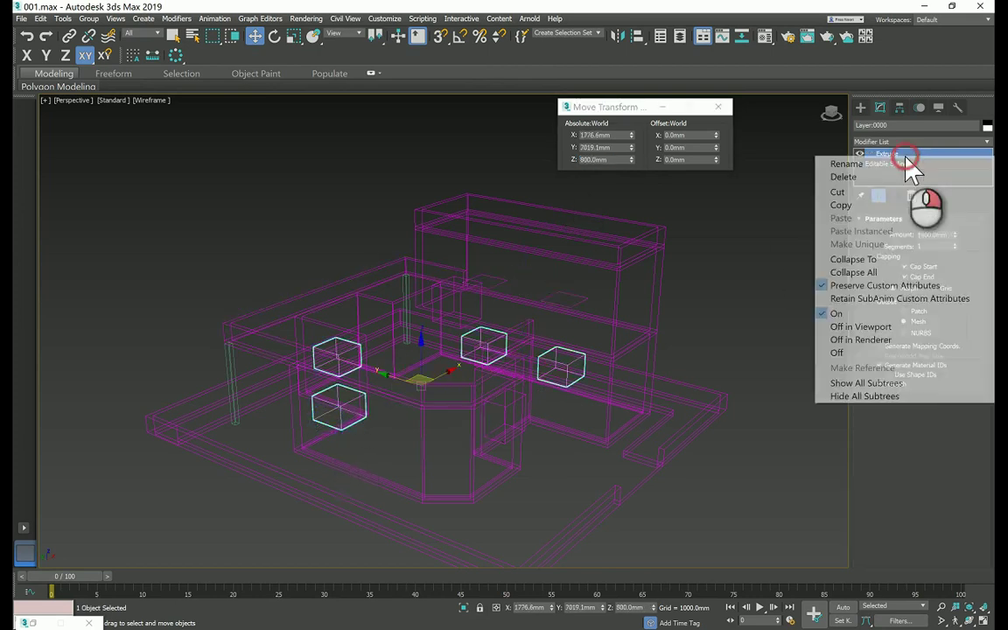
pyautogui.click(851, 203)
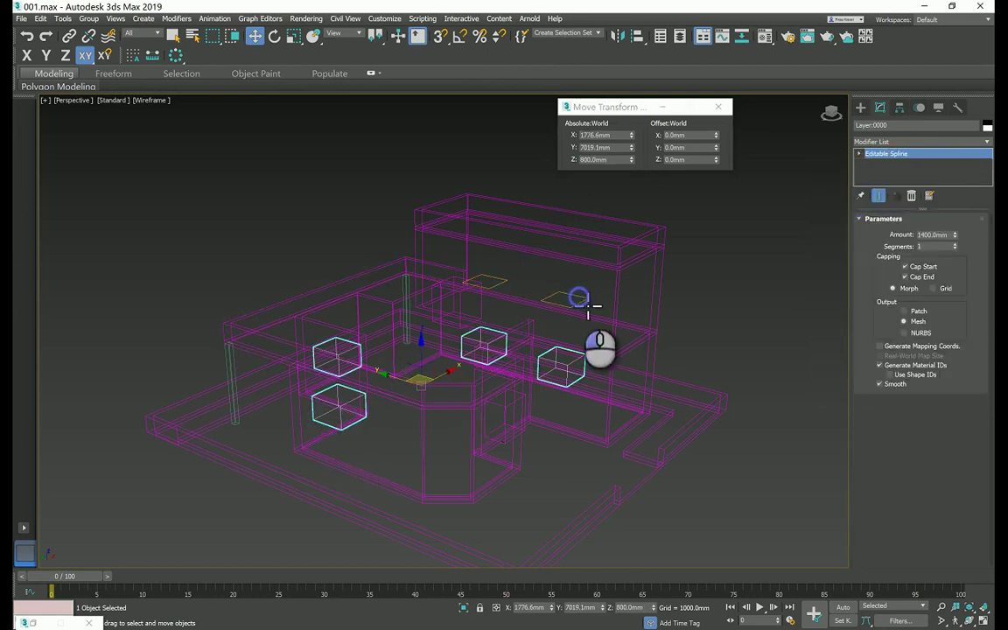
pyautogui.click(579, 300)
pyautogui.rightClick(574, 294)
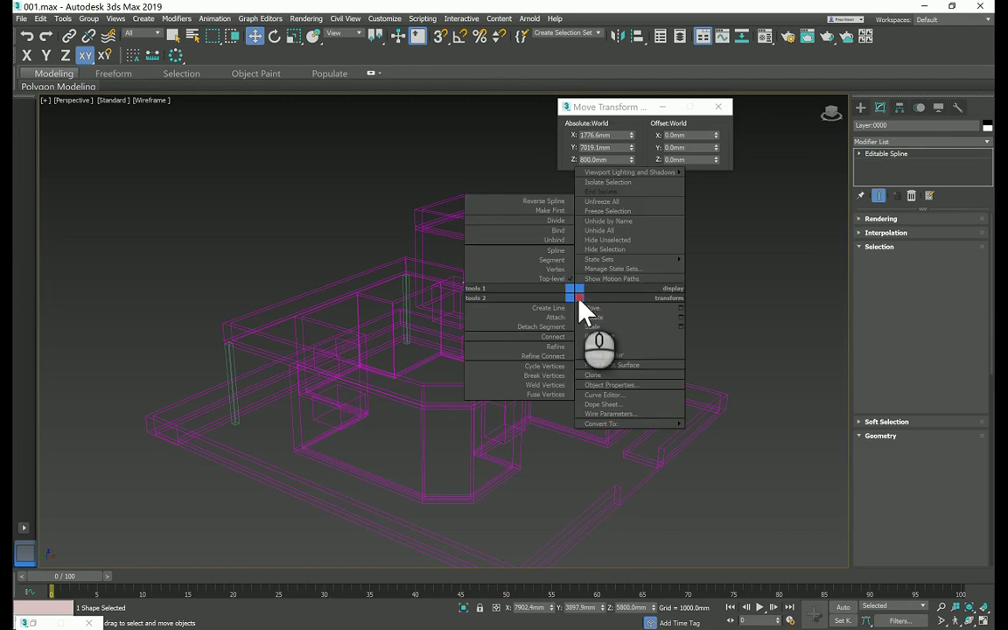
pyautogui.click(888, 159)
pyautogui.rightClick(889, 161)
pyautogui.click(901, 165)
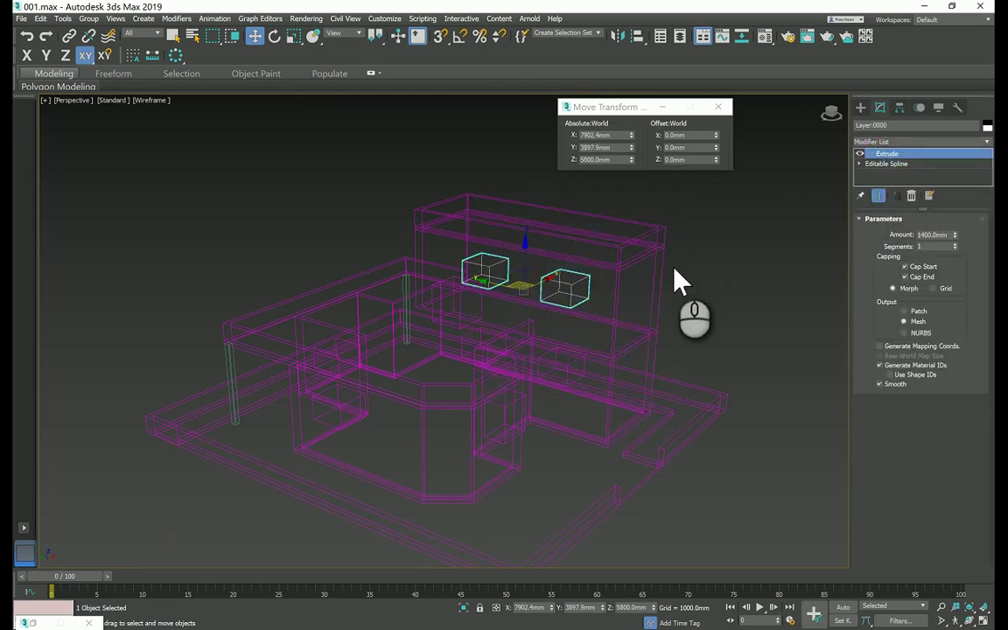
# Show the model shaded and assign the 01 - Default material to the black first floor door box
pyautogui.press('F3')
pyautogui.click(678, 381)
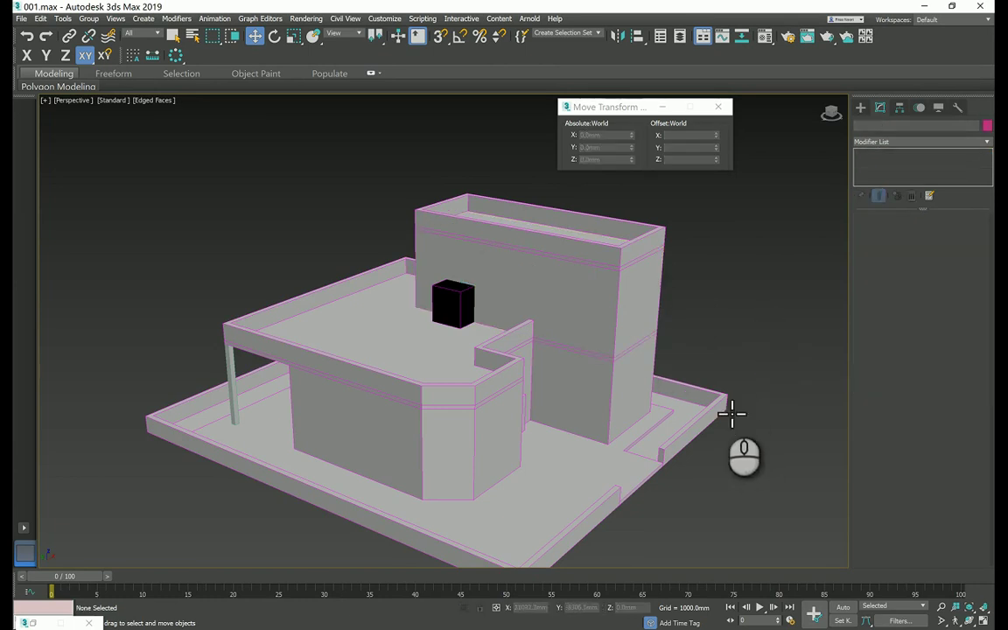
pyautogui.press('m')
pyautogui.moveTo(234, 115); pyautogui.dragTo(452, 304)
pyautogui.click(330, 55)
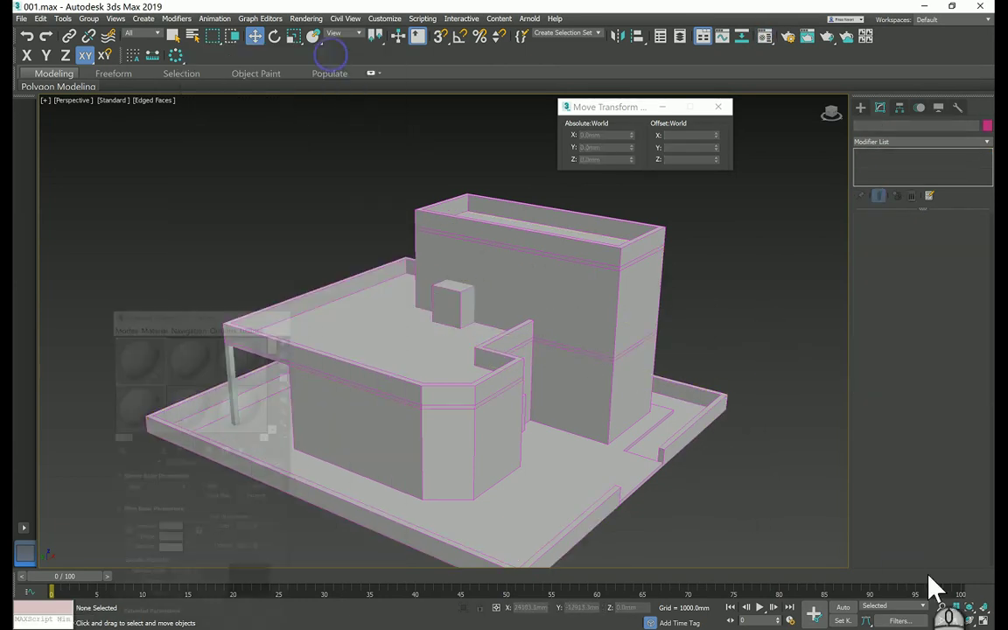
# Assign the 01 - Default material to the two first floor window boxes on the rear facade
pyautogui.click(969, 620)
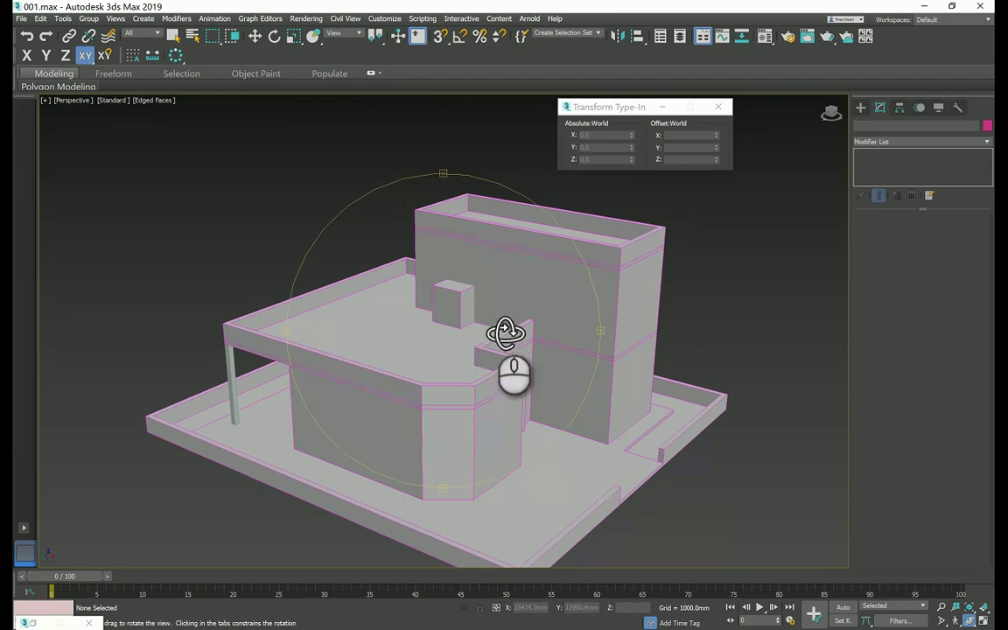
pyautogui.moveTo(508, 331); pyautogui.dragTo(450, 326)
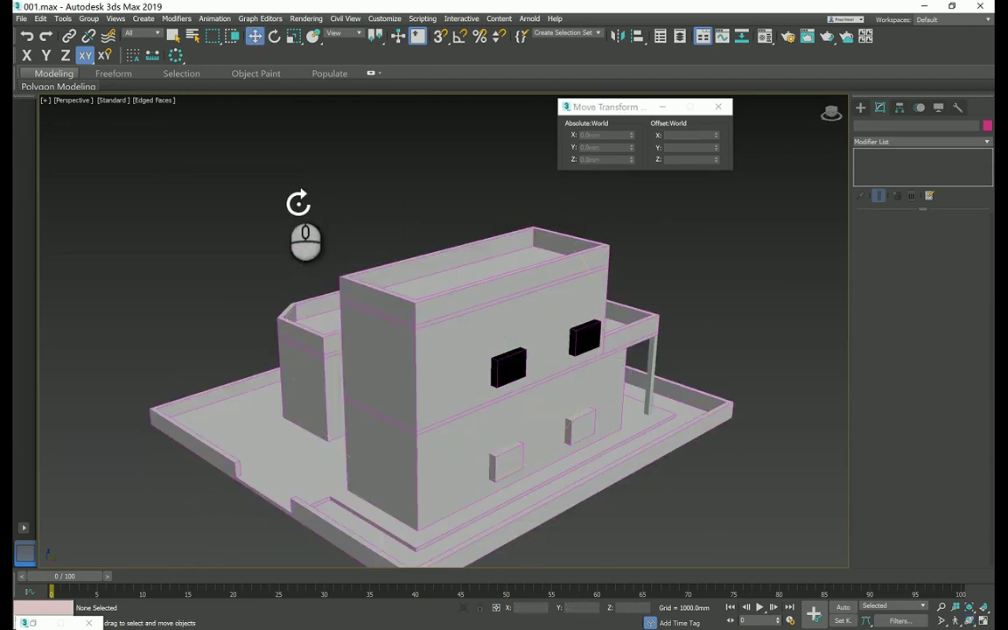
pyautogui.press('m')
pyautogui.moveTo(216, 107); pyautogui.dragTo(529, 375)
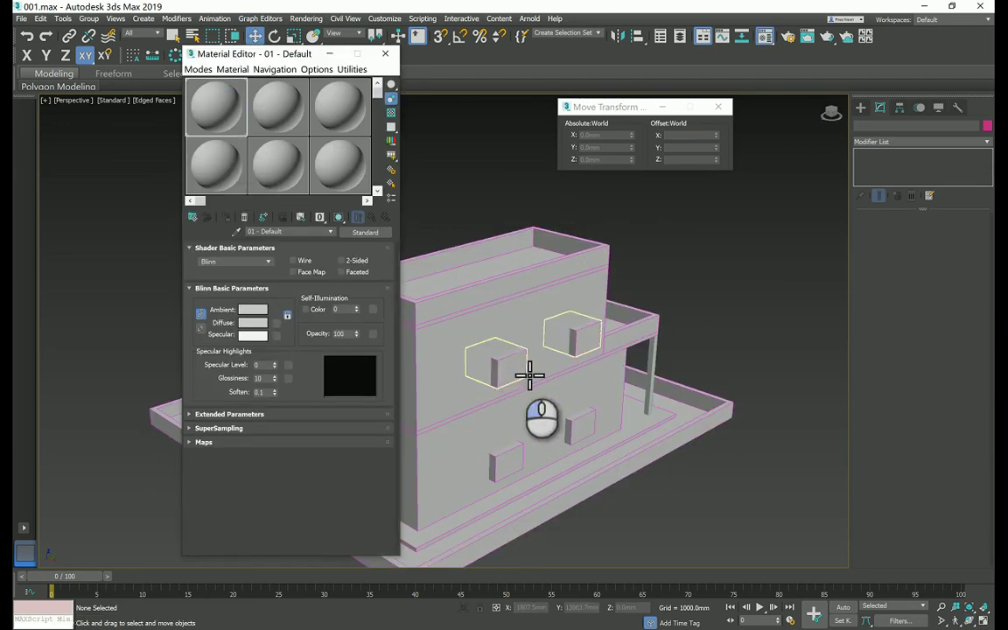
pyautogui.click(329, 54)
# Select the ground floor walls and subtract the entrance door box from them with ProBoolean
pyautogui.moveTo(481, 351); pyautogui.dragTo(528, 299, button='middle')
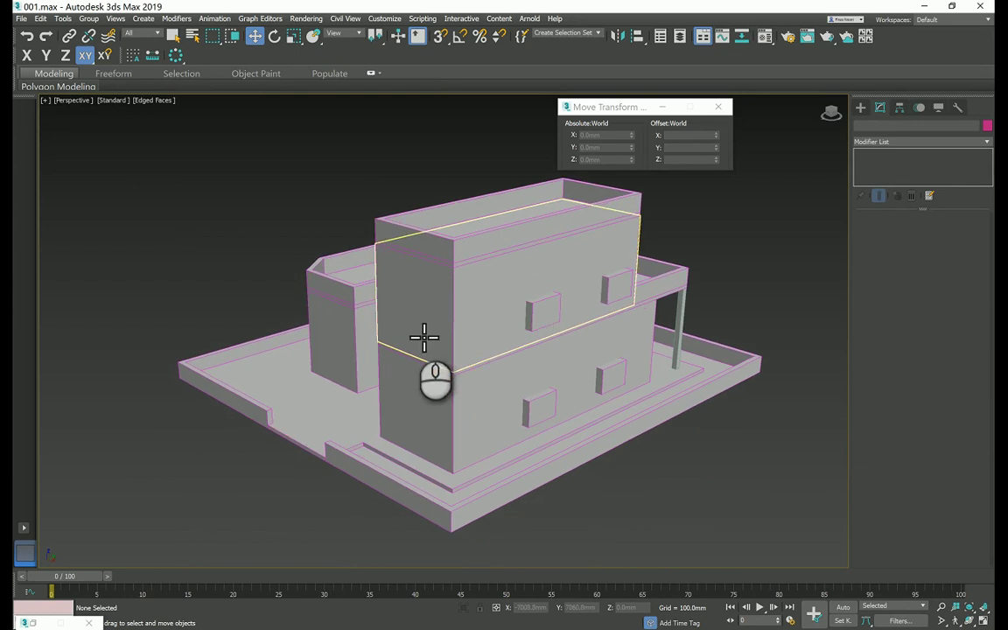
pyautogui.keyDown('alt'); pyautogui.moveTo(424, 335); pyautogui.dragTo(490, 368, button='middle'); pyautogui.keyUp('alt')
pyautogui.click(579, 369)
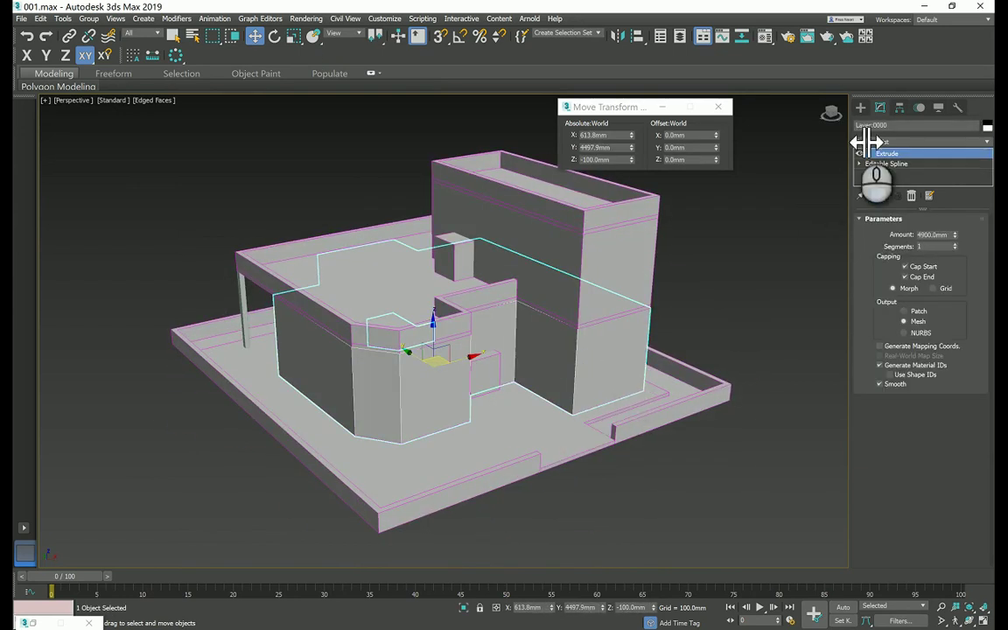
pyautogui.click(860, 107)
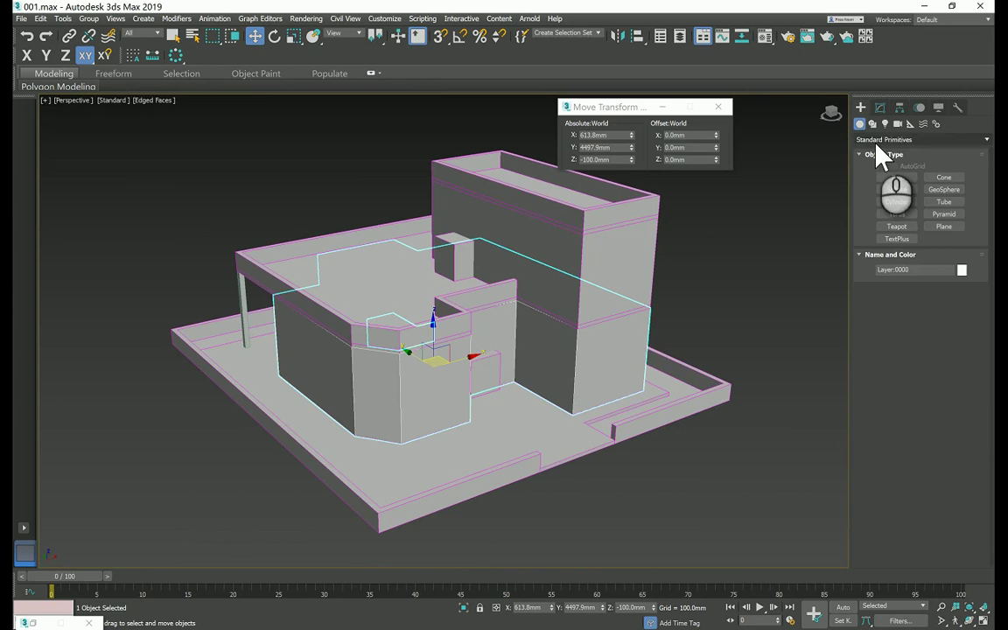
pyautogui.click(882, 140)
pyautogui.click(879, 175)
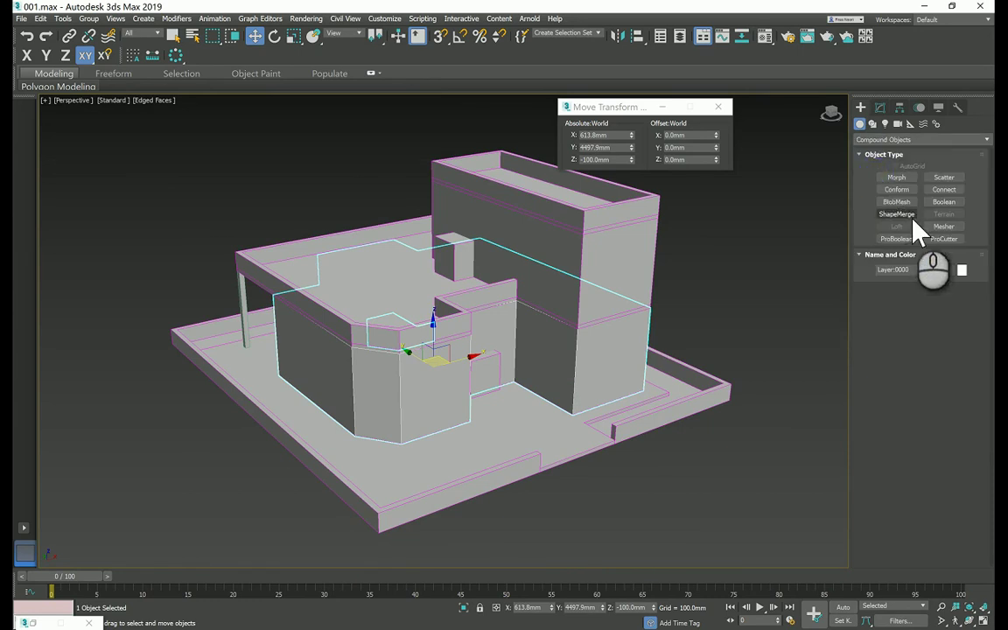
pyautogui.click(897, 239)
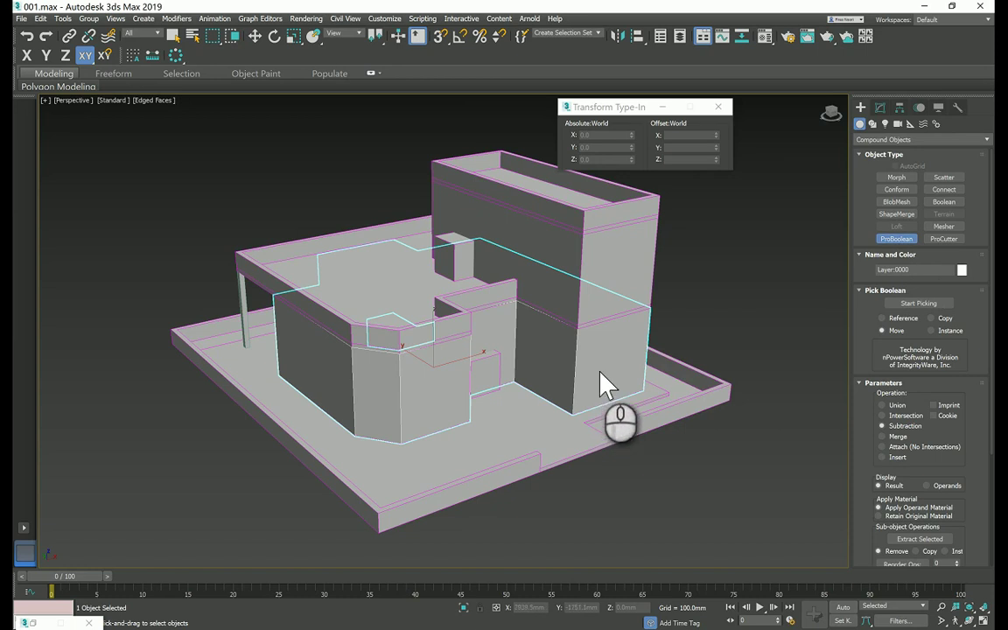
pyautogui.click(897, 304)
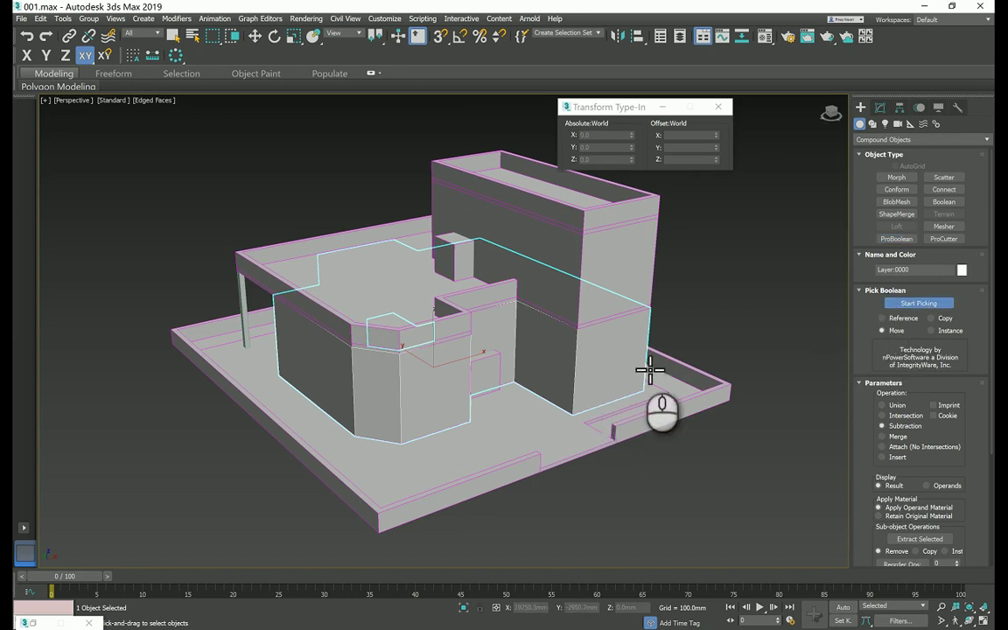
pyautogui.rightClick(765, 281)
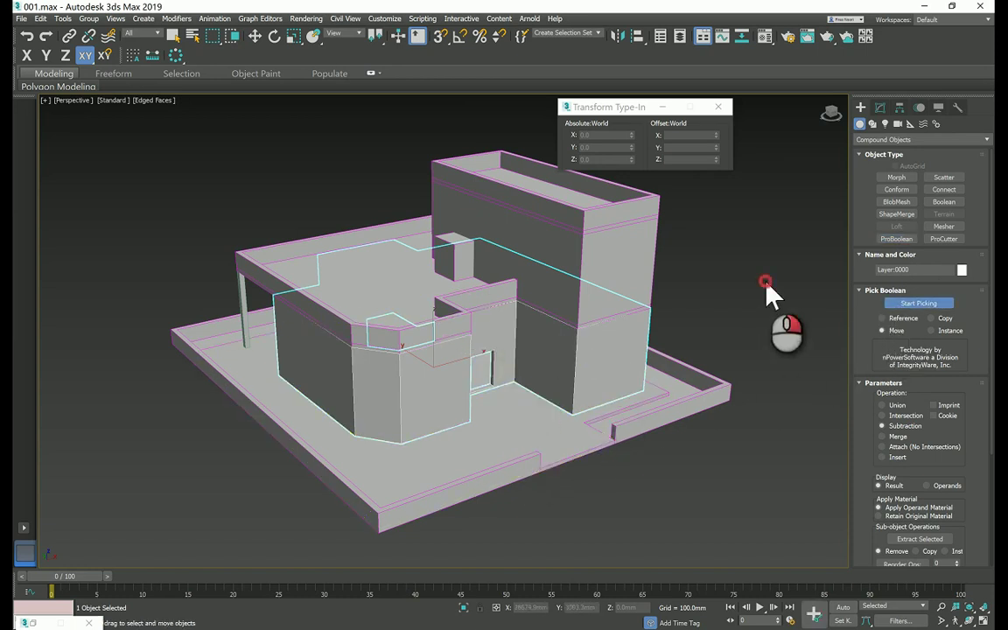
pyautogui.click(731, 275)
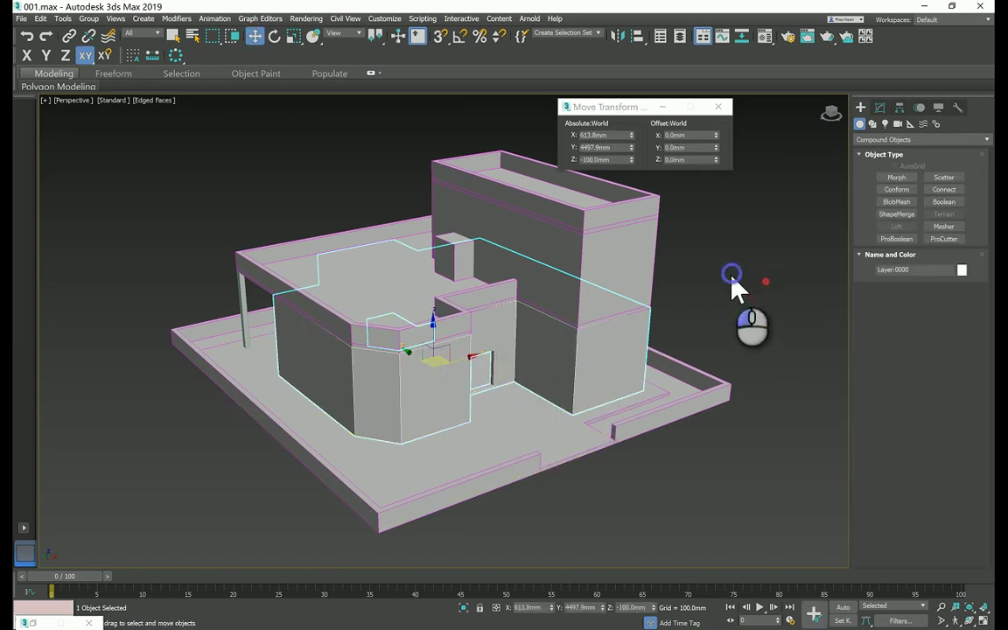
# Reselect the ground floor walls and subtract the ground floor window boxes through their existing ProBoolean, checking the openings in the side wall
pyautogui.click(969, 620)
pyautogui.moveTo(463, 365)
pyautogui.mouseDown()
pyautogui.moveTo(425, 358)
pyautogui.moveTo(469, 359)
pyautogui.moveTo(452, 360)
pyautogui.mouseUp()
pyautogui.rightClick(643, 401)
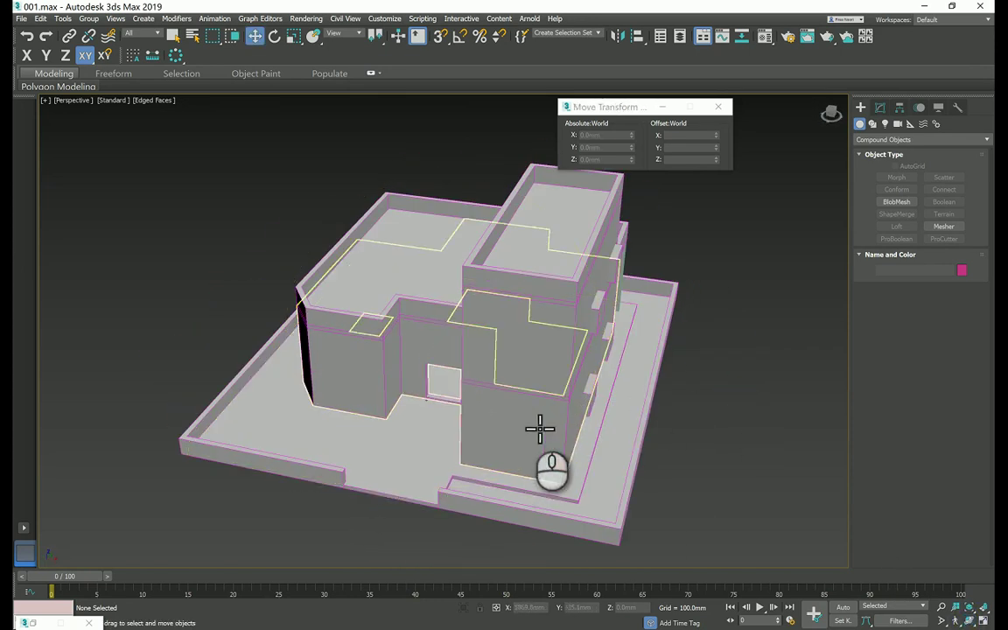
pyautogui.click(540, 428)
pyautogui.click(880, 108)
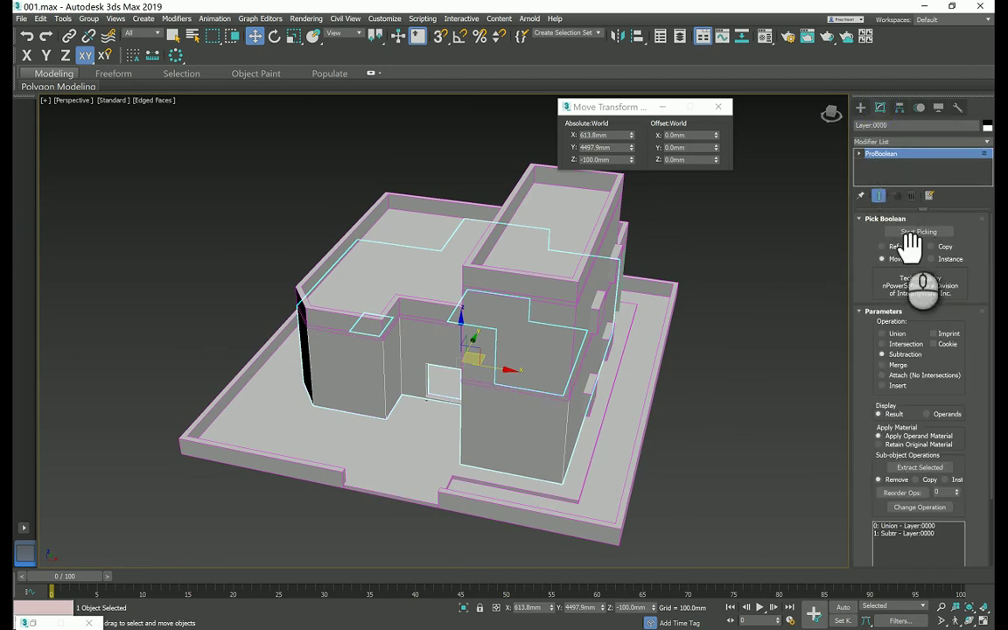
pyautogui.click(914, 233)
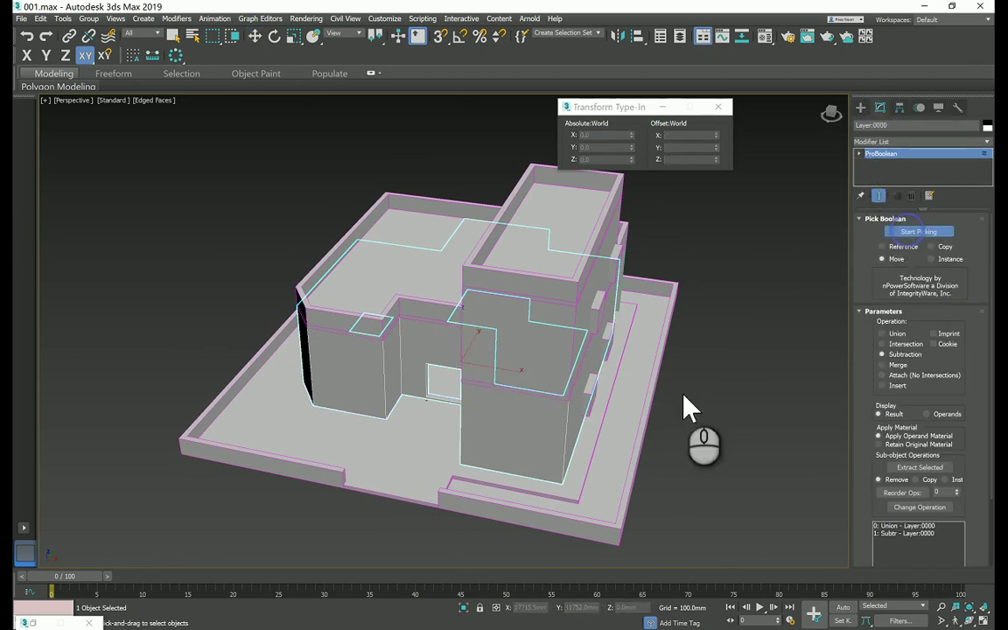
pyautogui.click(588, 396)
pyautogui.click(968, 621)
pyautogui.moveTo(469, 371); pyautogui.dragTo(443, 356)
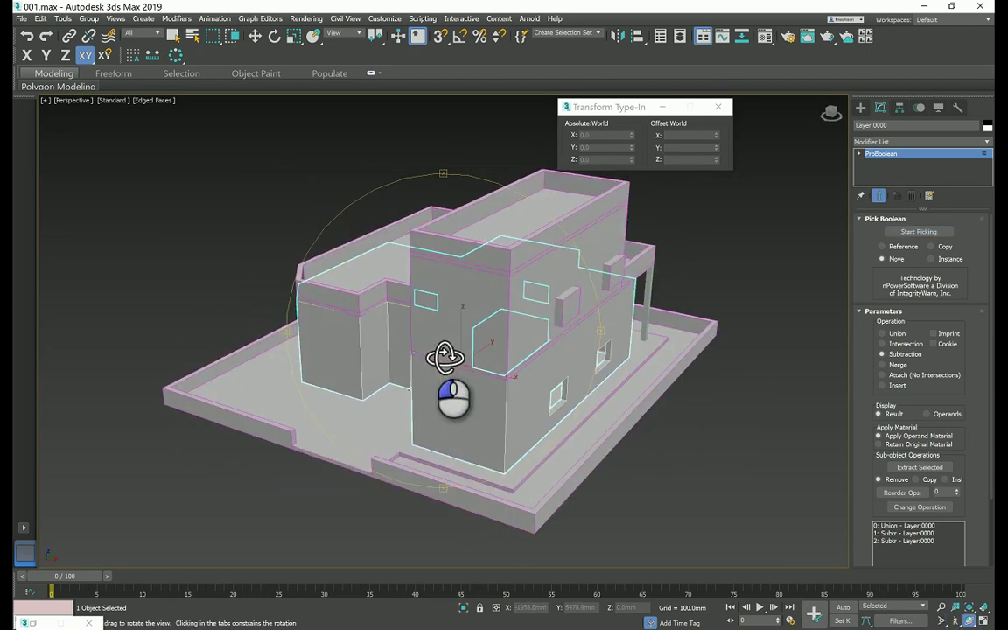
pyautogui.rightClick(778, 242)
pyautogui.rightClick(779, 242)
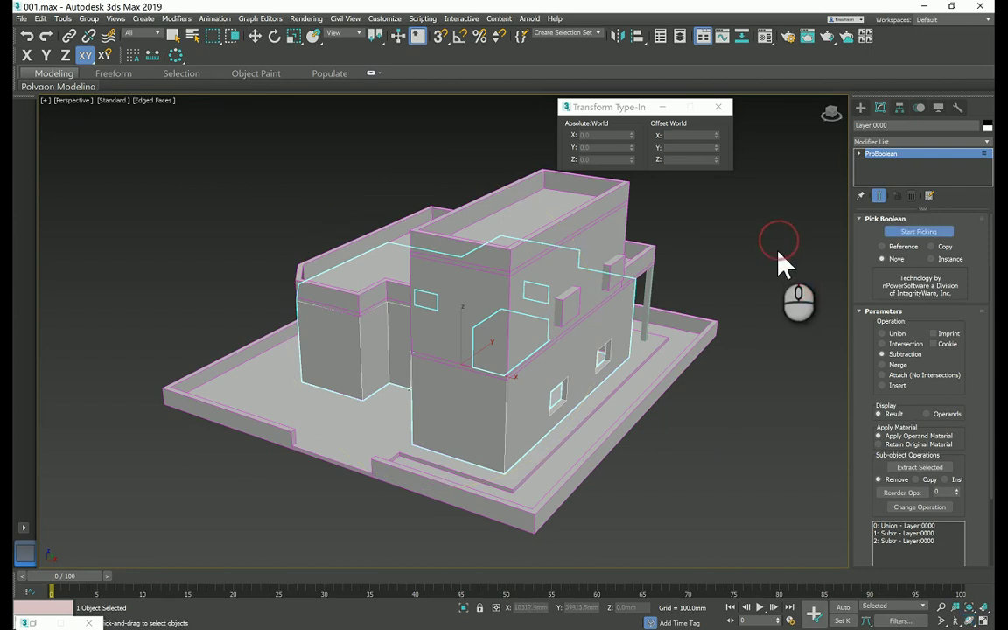
pyautogui.click(778, 251)
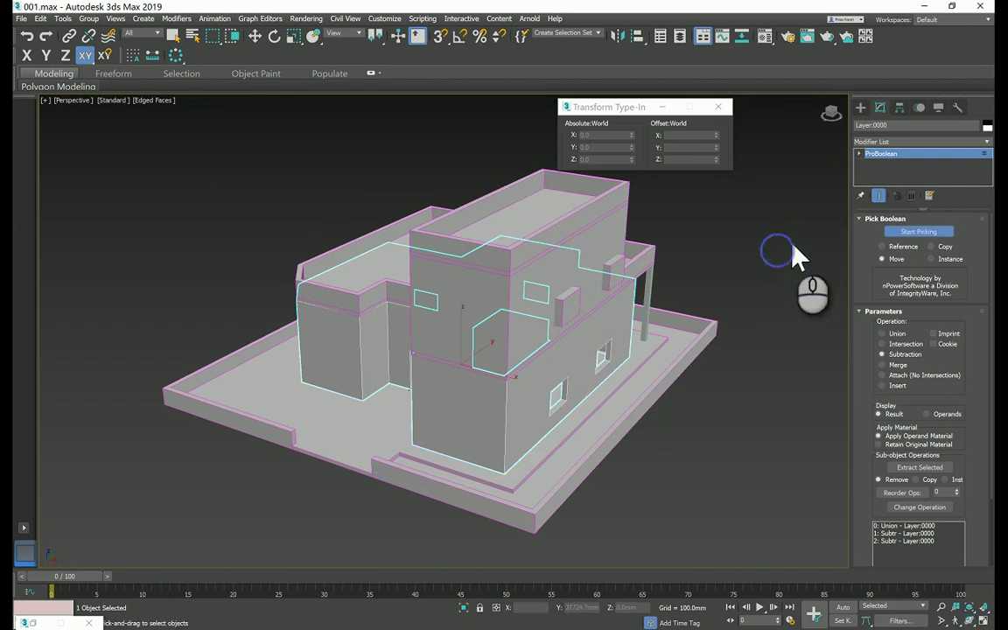
pyautogui.click(499, 308)
pyautogui.hotkey('ctrl', 'z')
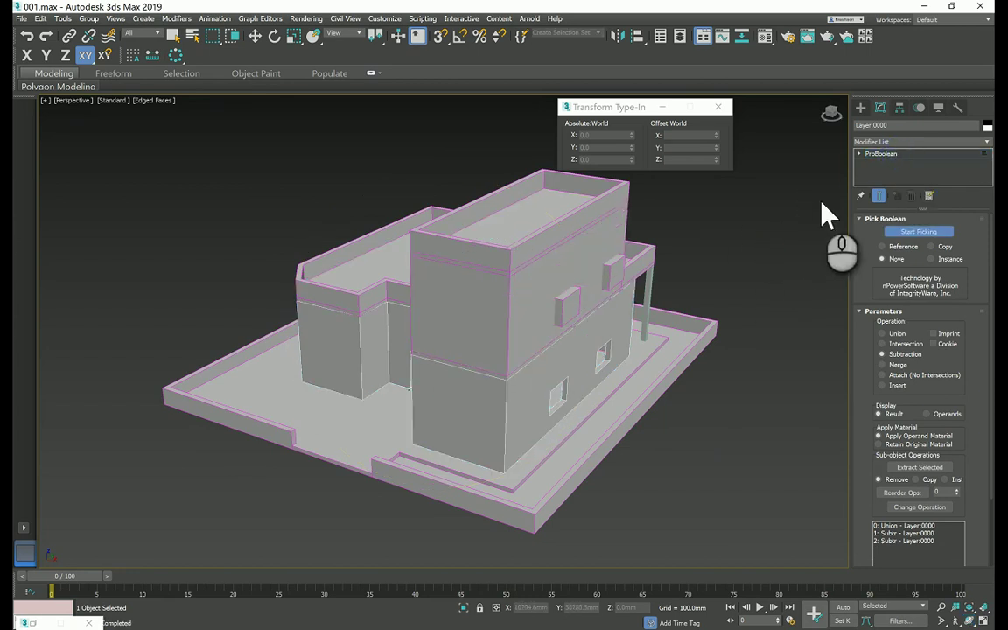
pyautogui.rightClick(773, 250)
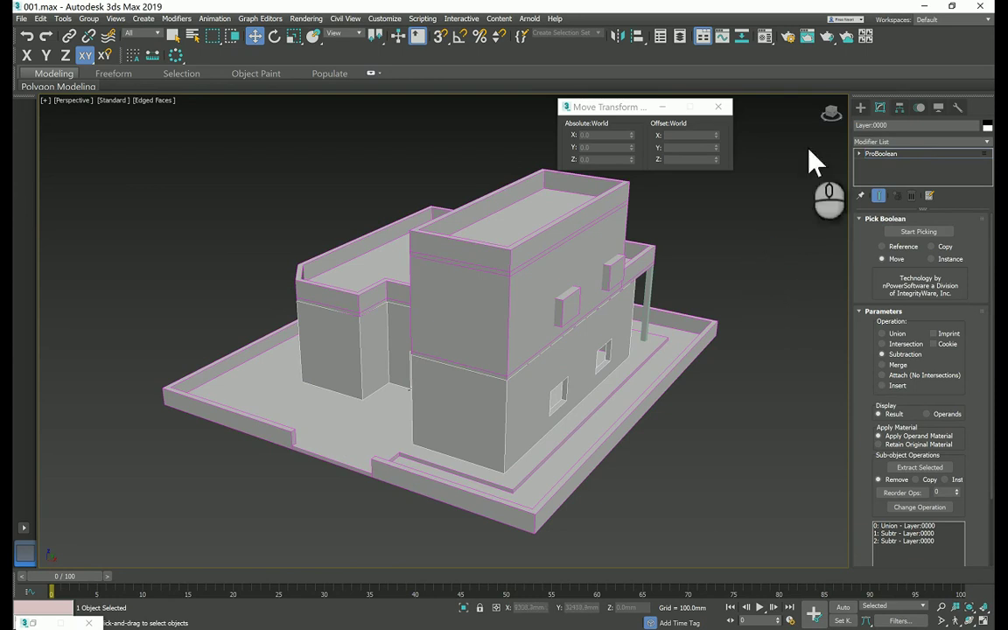
# Select the first floor walls and subtract the two side facade window boxes from them with ProBoolean
pyautogui.click(860, 108)
pyautogui.click(702, 243)
pyautogui.click(607, 254)
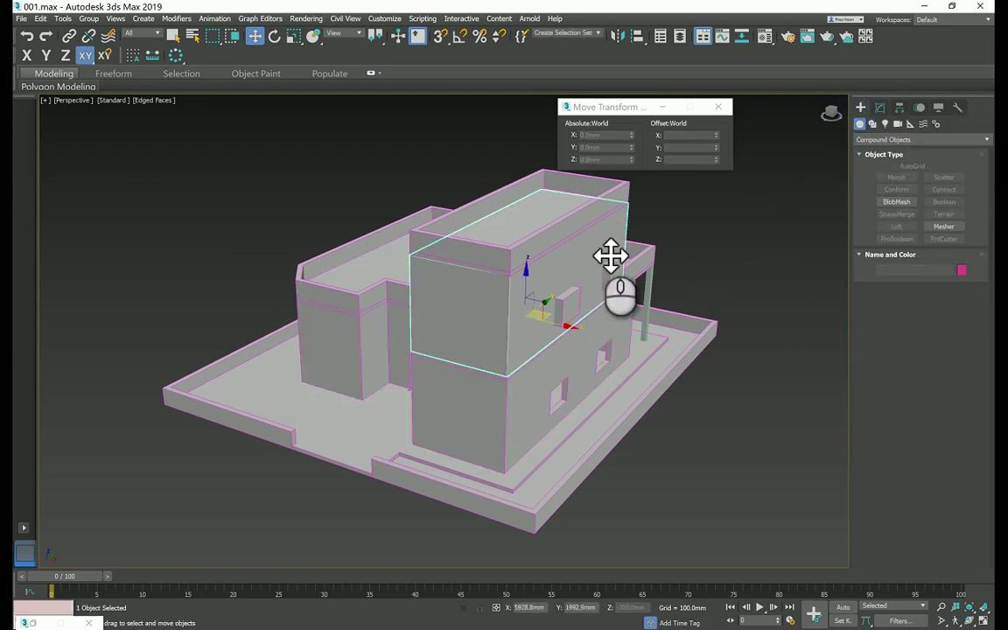
pyautogui.click(896, 238)
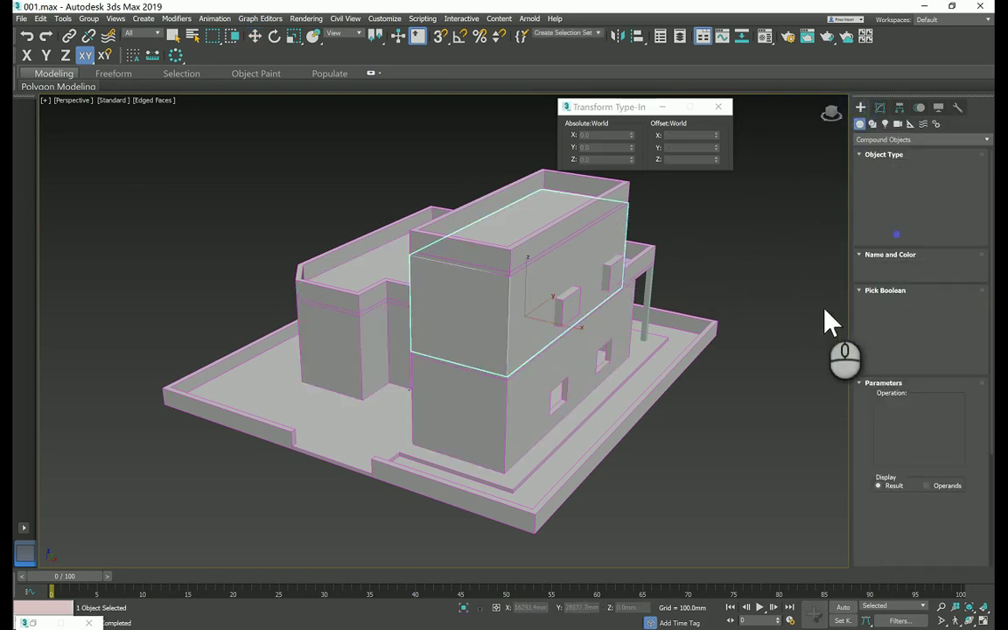
pyautogui.click(894, 304)
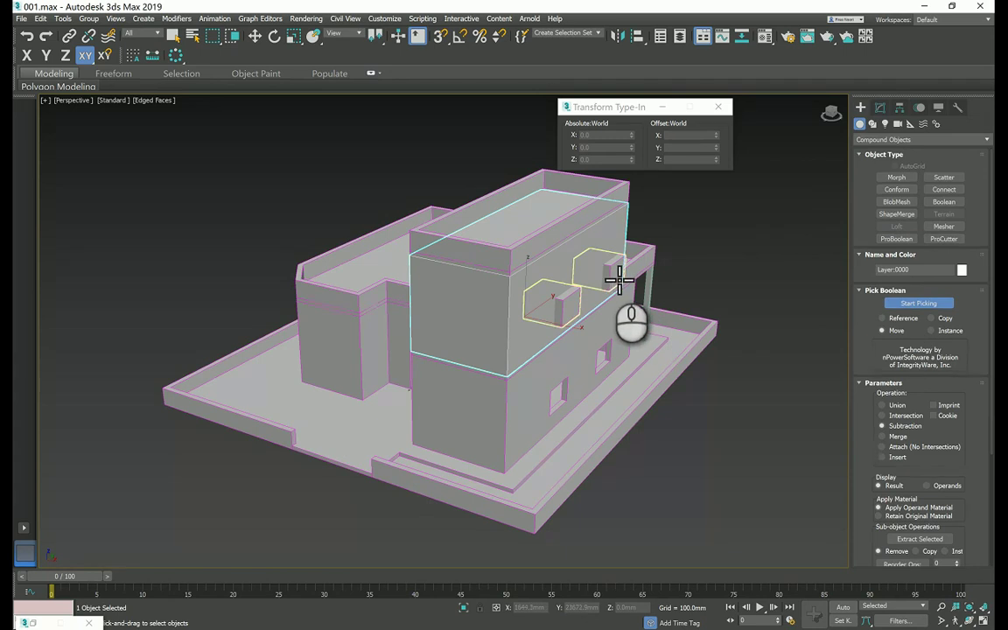
pyautogui.click(619, 279)
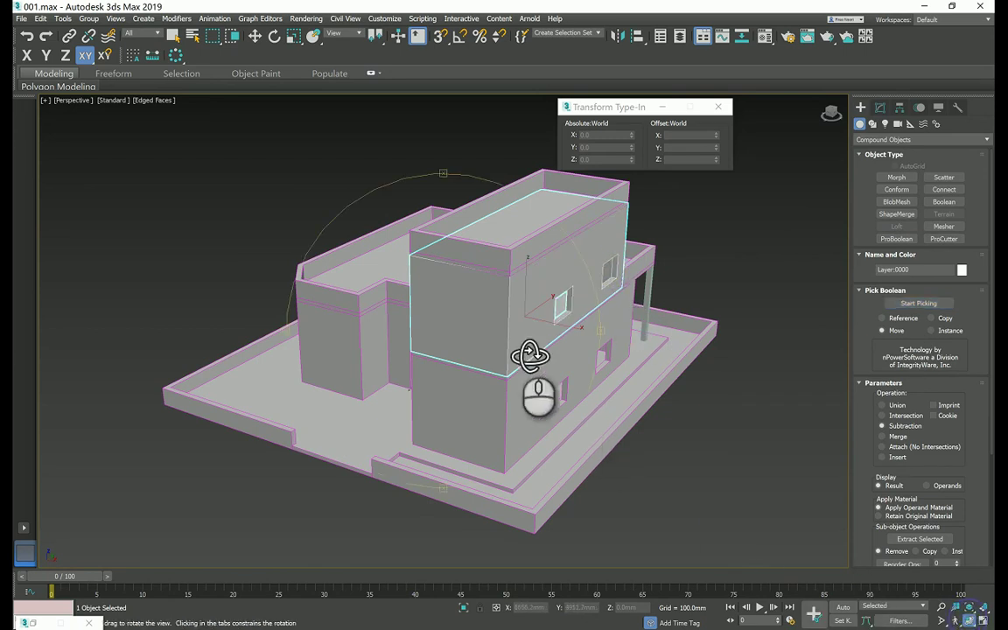
# Subtract the terrace door box from the first floor walls with the same ProBoolean and finish picking
pyautogui.keyDown('alt'); pyautogui.moveTo(531, 359); pyautogui.dragTo(428, 293, button='middle'); pyautogui.keyUp('alt')
pyautogui.click(429, 293)
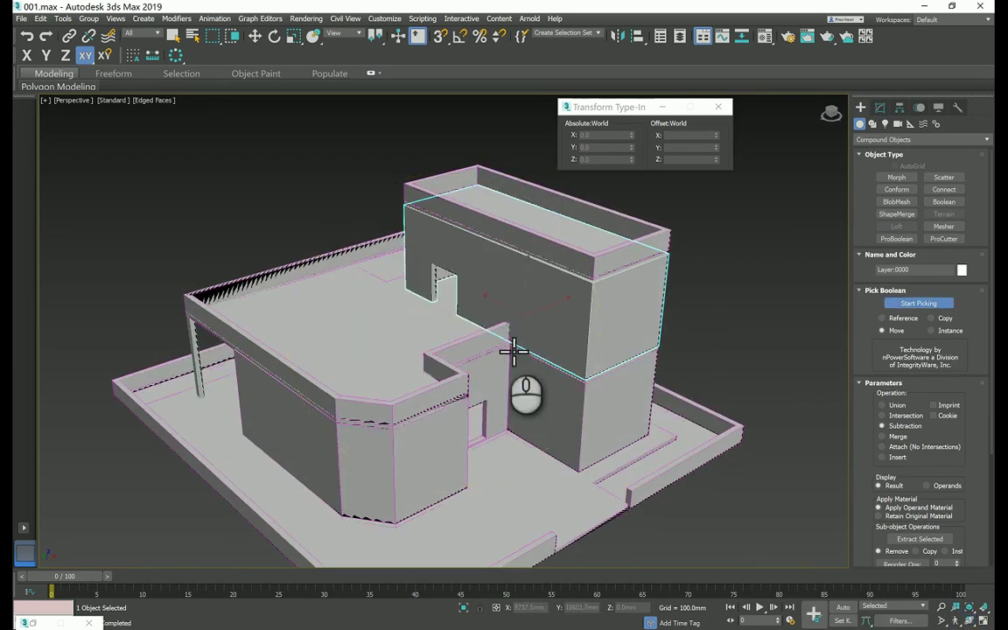
pyautogui.rightClick(772, 292)
pyautogui.click(751, 267)
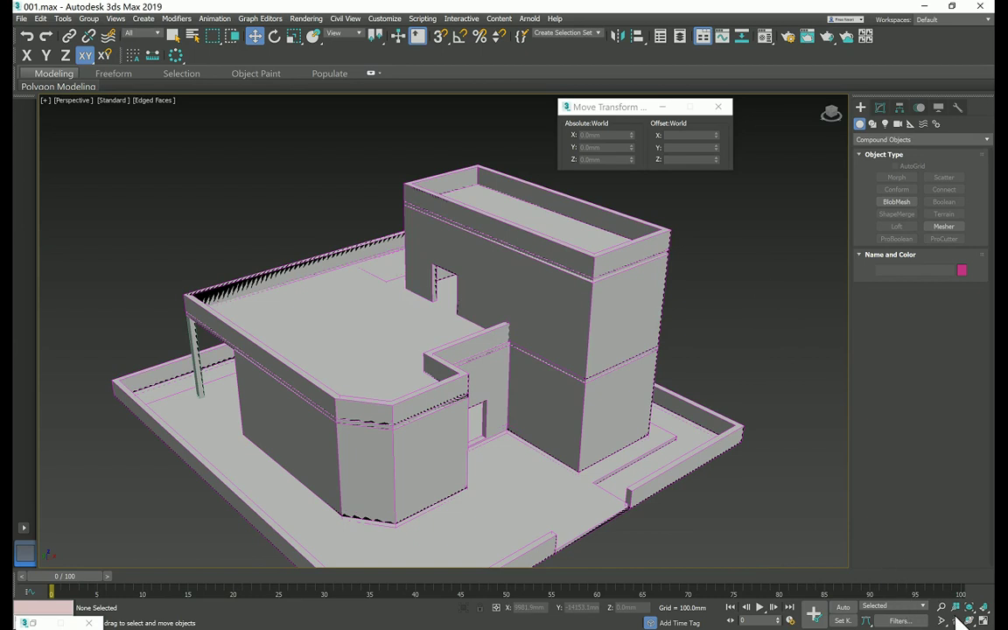
# Switch to AutoCAD and draw a rectangle across the entrance door opening, from the inner wall face to the wall centreline
pyautogui.click(981, 619)
pyautogui.moveTo(445, 330); pyautogui.dragTo(618, 326)
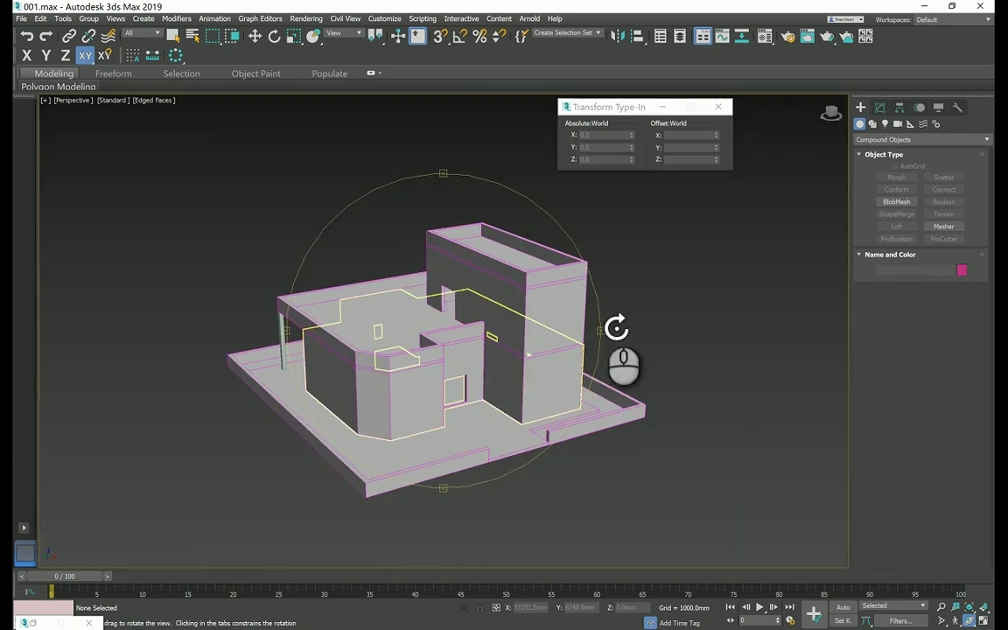
pyautogui.rightClick(634, 299)
pyautogui.press('w')
pyautogui.scroll(3, 424, 514)
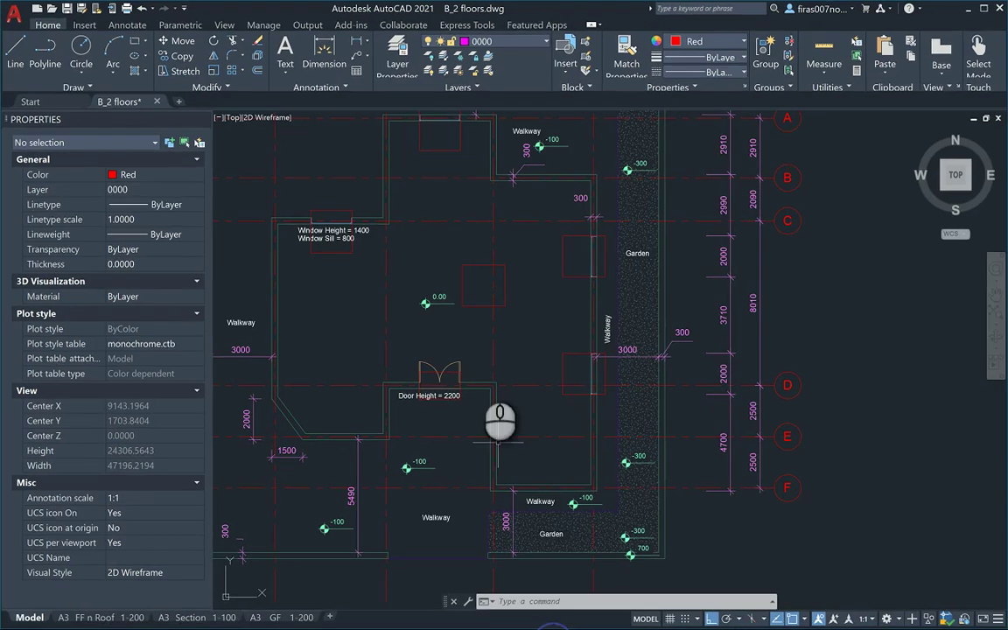
pyautogui.scroll(8, 435, 376)
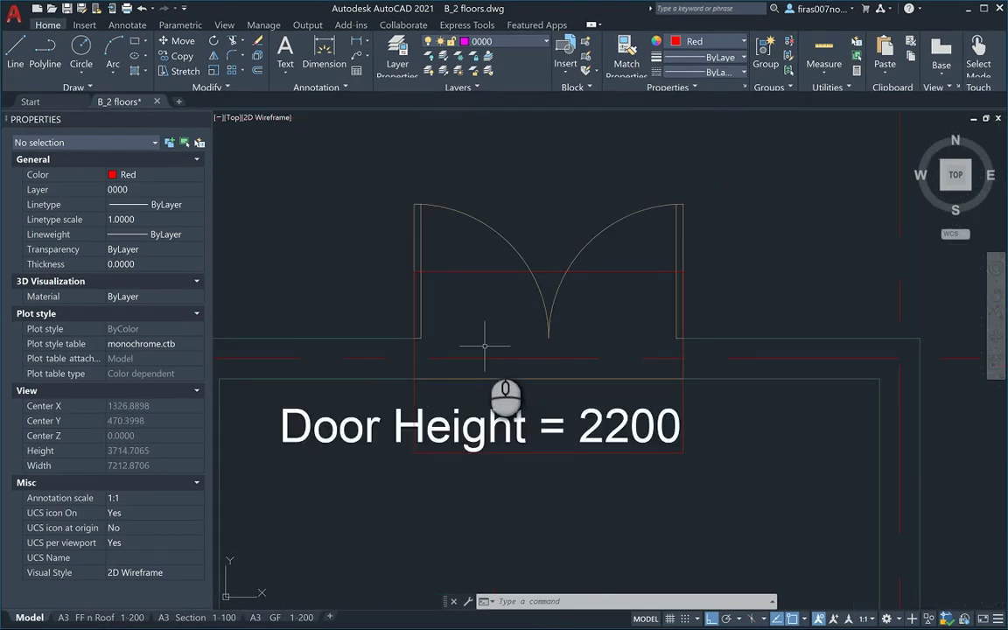
pyautogui.press('Return')
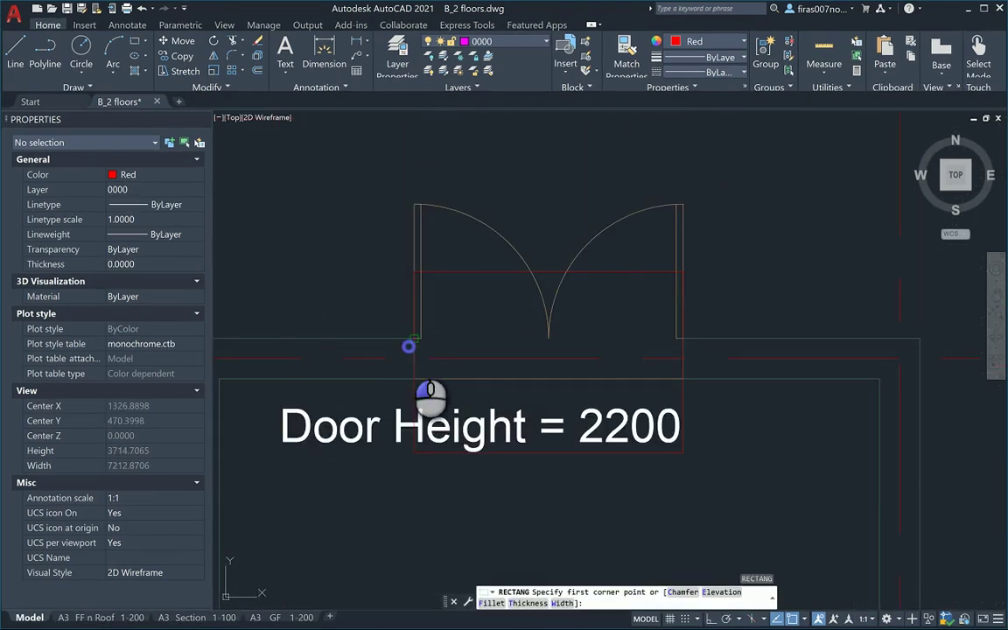
pyautogui.click(409, 347)
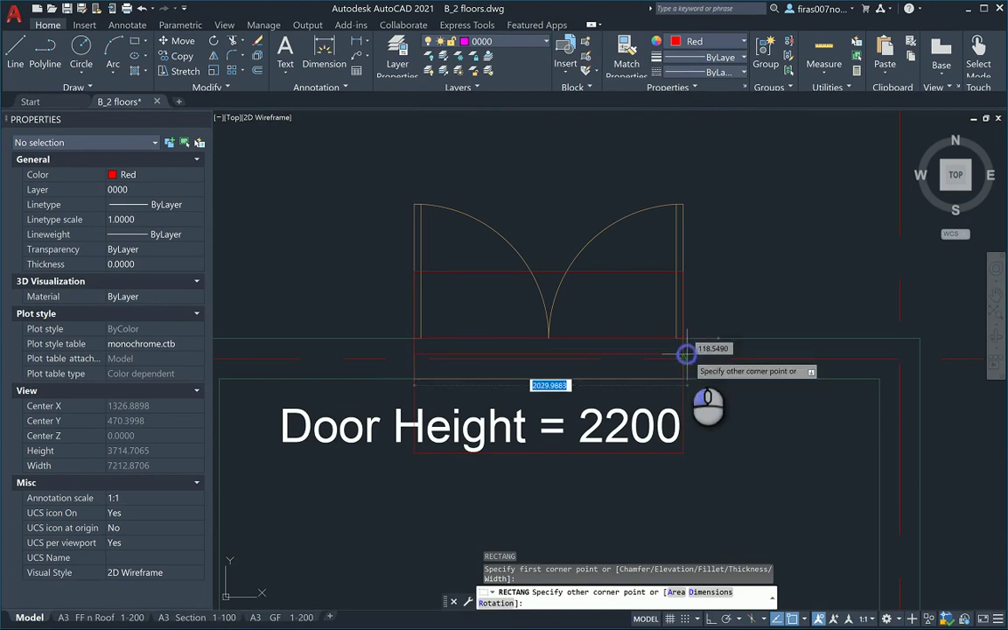
pyautogui.press('Escape')
pyautogui.press('Escape')
pyautogui.press('Escape')
pyautogui.moveTo(555, 343); pyautogui.dragTo(534, 288, button='middle')
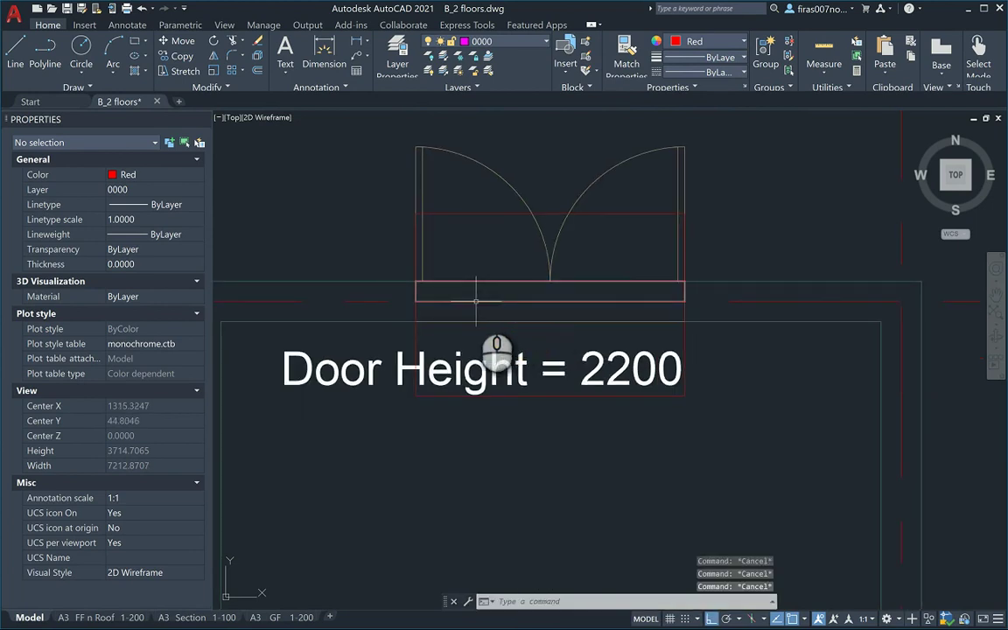
# Write the new door rectangle out as a block with Wblock, replacing the existing new block.dwg
pyautogui.write('w')
pyautogui.press('Return')
pyautogui.click(511, 265)
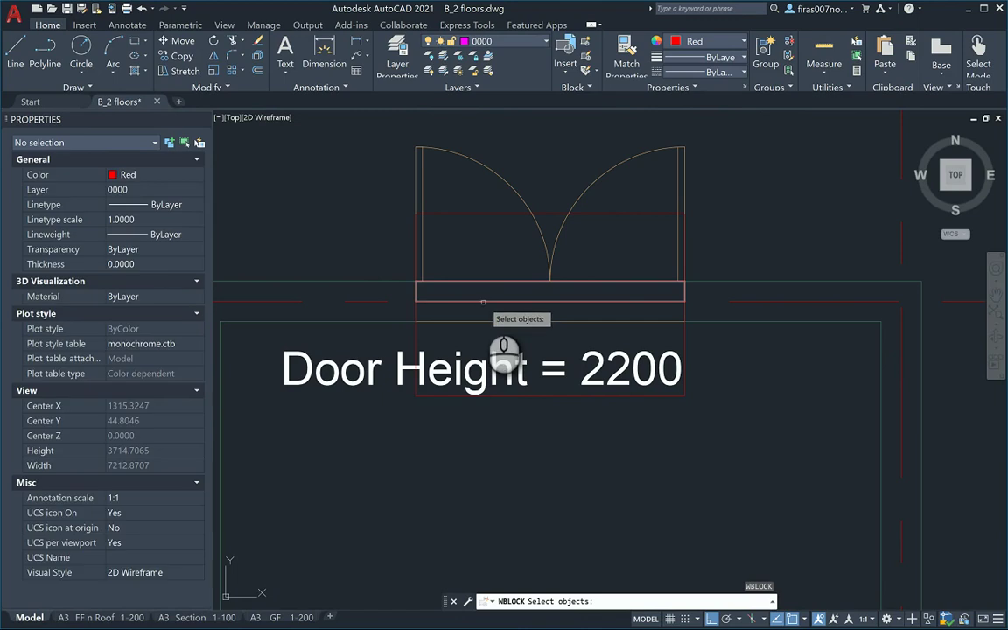
pyautogui.click(483, 301)
pyautogui.press('Return')
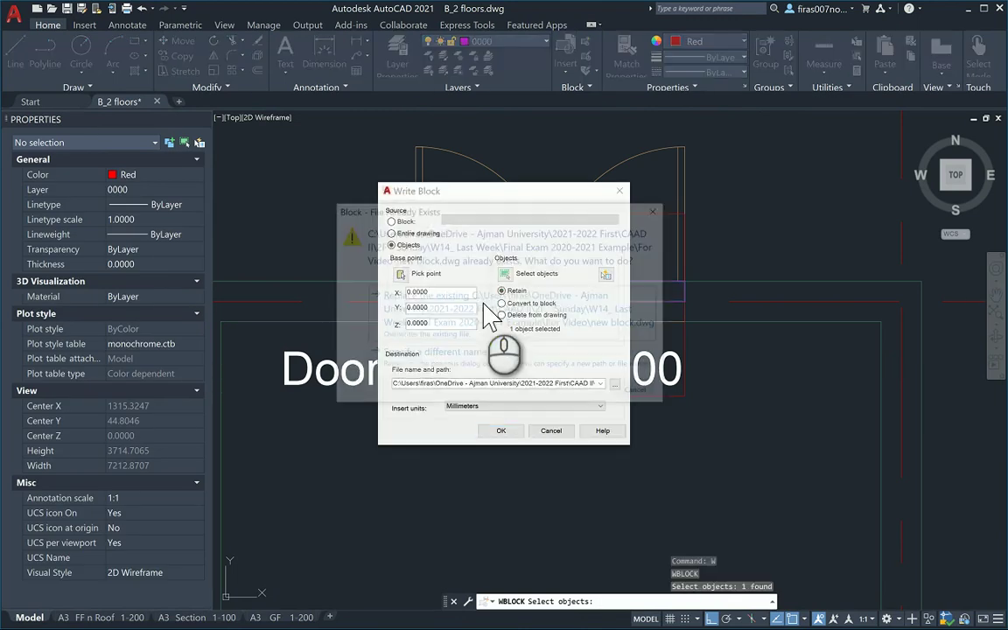
pyautogui.click(486, 304)
# Switch to 3ds Max and import new block.dwg into the house model
pyautogui.hotkey('alt', 'Tab')
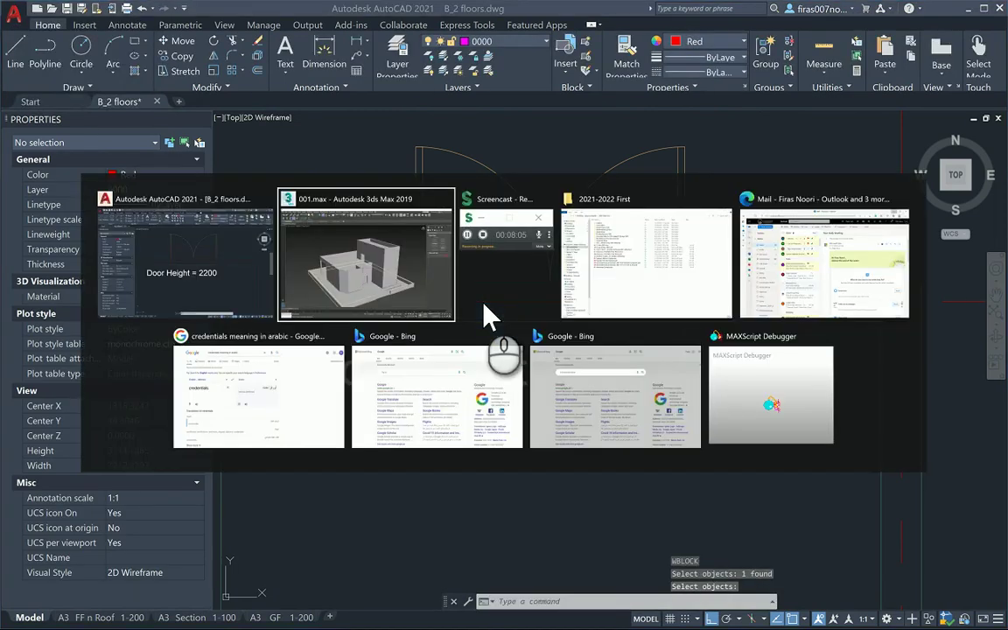
pyautogui.keyDown('alt'); pyautogui.moveTo(510, 398); pyautogui.dragTo(452, 340, button='middle'); pyautogui.keyUp('alt')
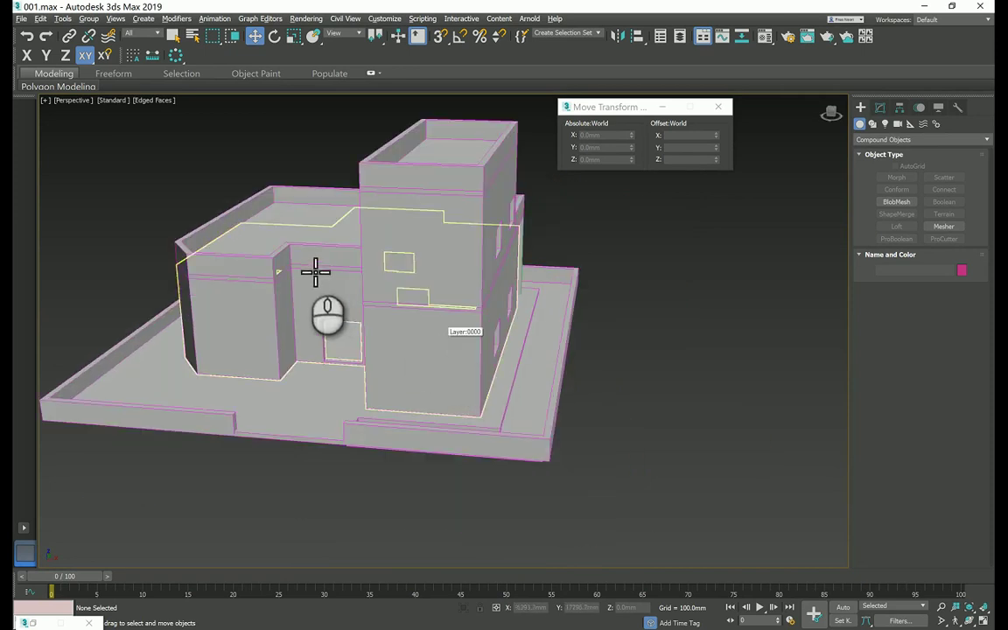
pyautogui.moveTo(307, 263); pyautogui.dragTo(365, 326, button='middle')
pyautogui.click(21, 19)
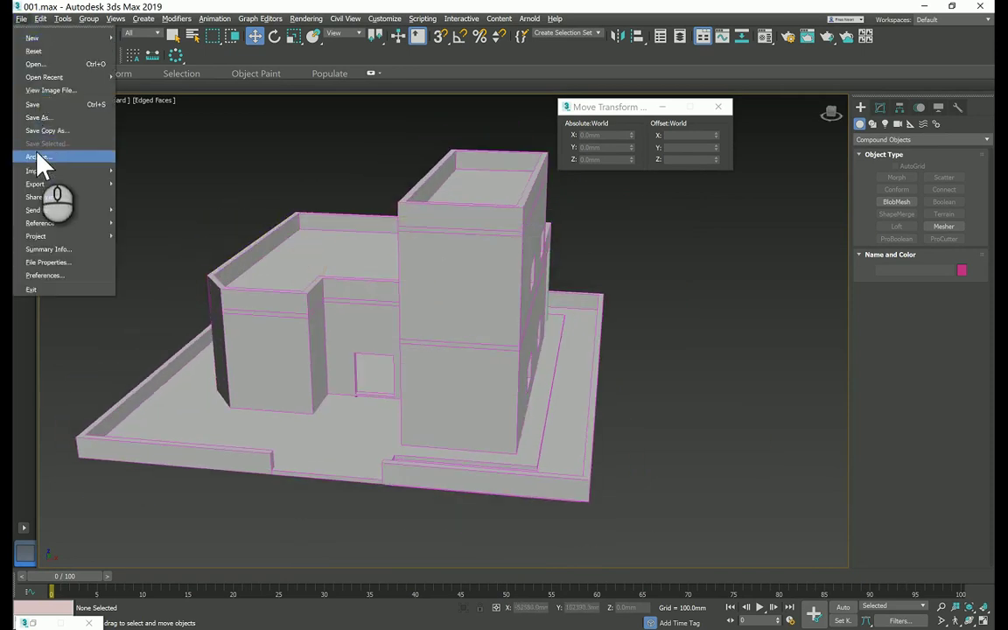
pyautogui.moveTo(45, 173)
pyautogui.click(149, 175)
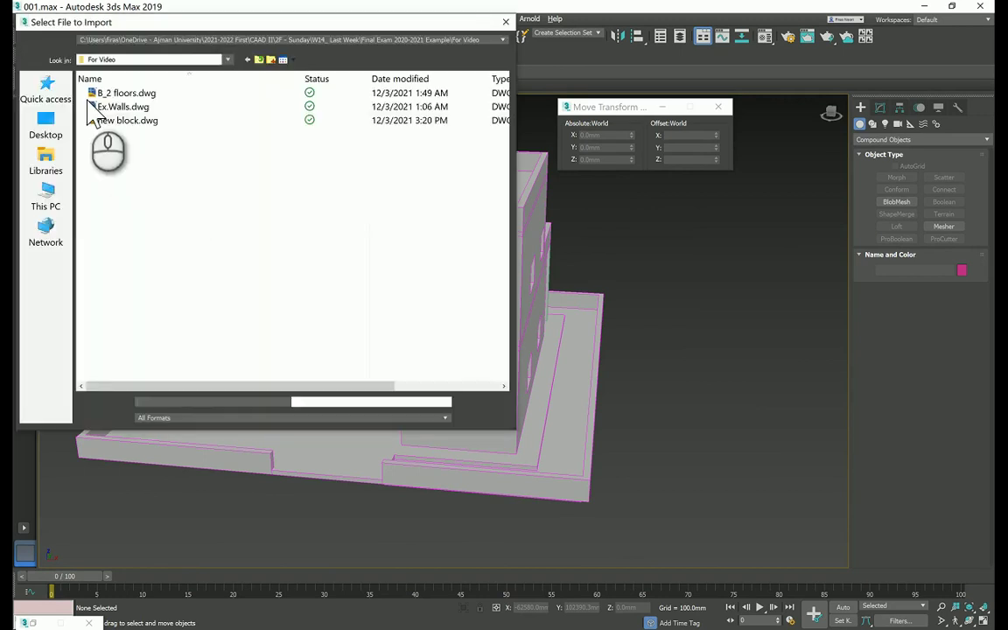
pyautogui.doubleClick(103, 120)
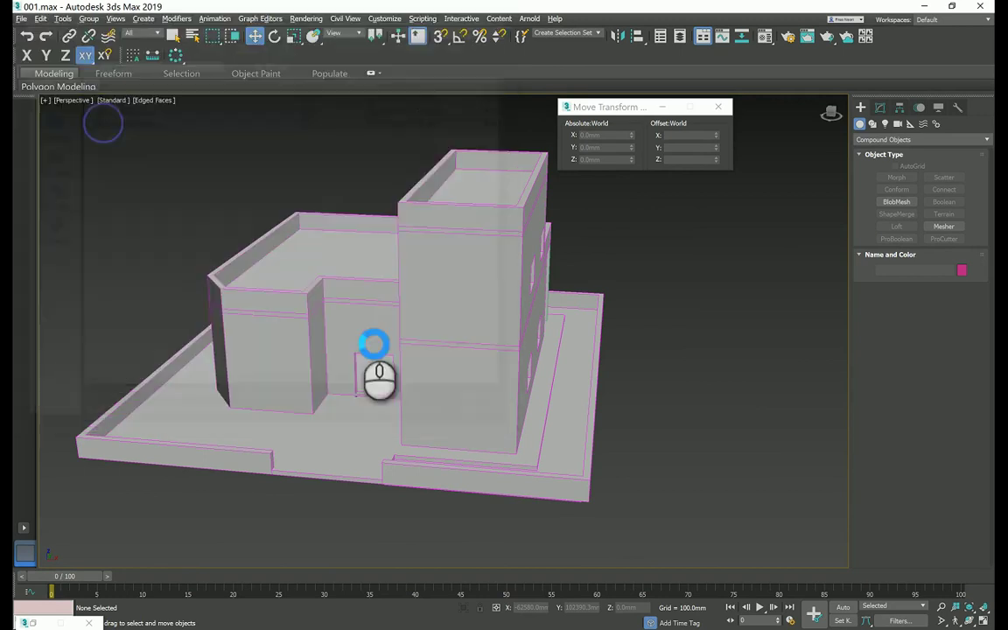
pyautogui.click(521, 482)
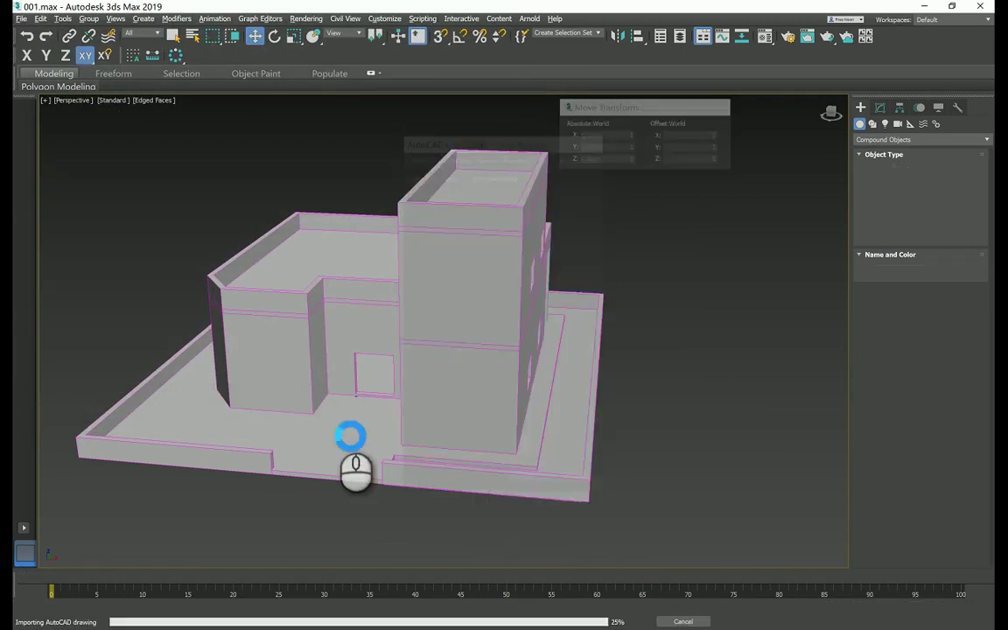
# Paste the copied Extrude modifier onto the imported entrance door rectangle and set its amount to 2200 mm
pyautogui.scroll(10, 406, 468)
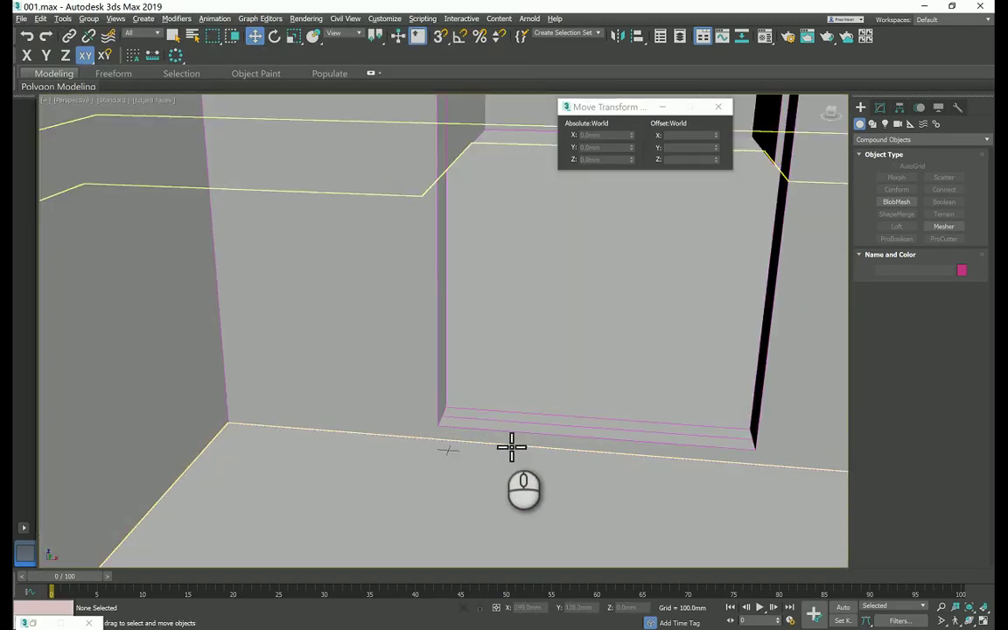
pyautogui.click(519, 431)
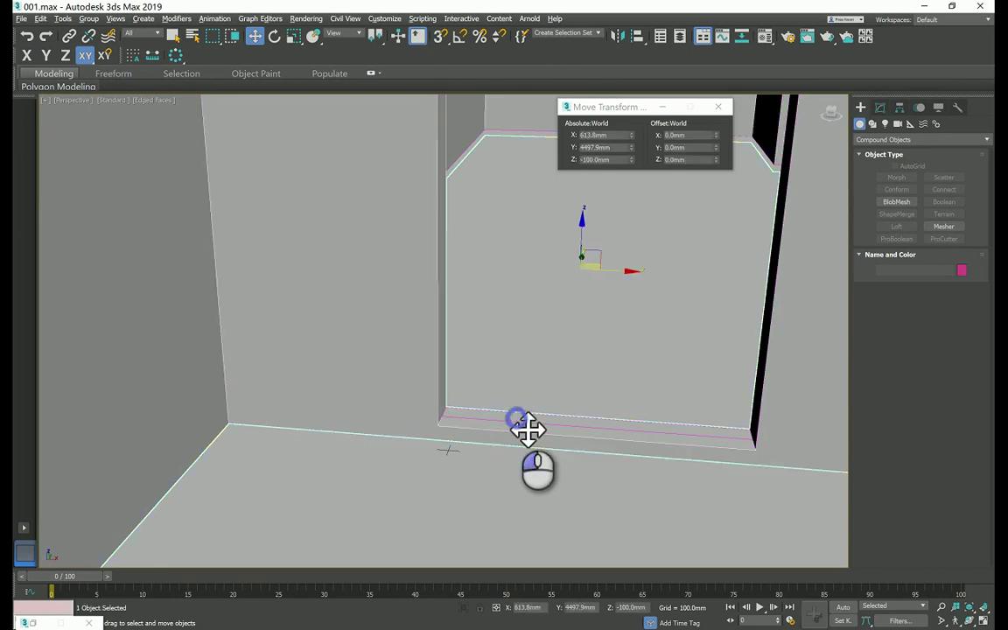
pyautogui.click(527, 428)
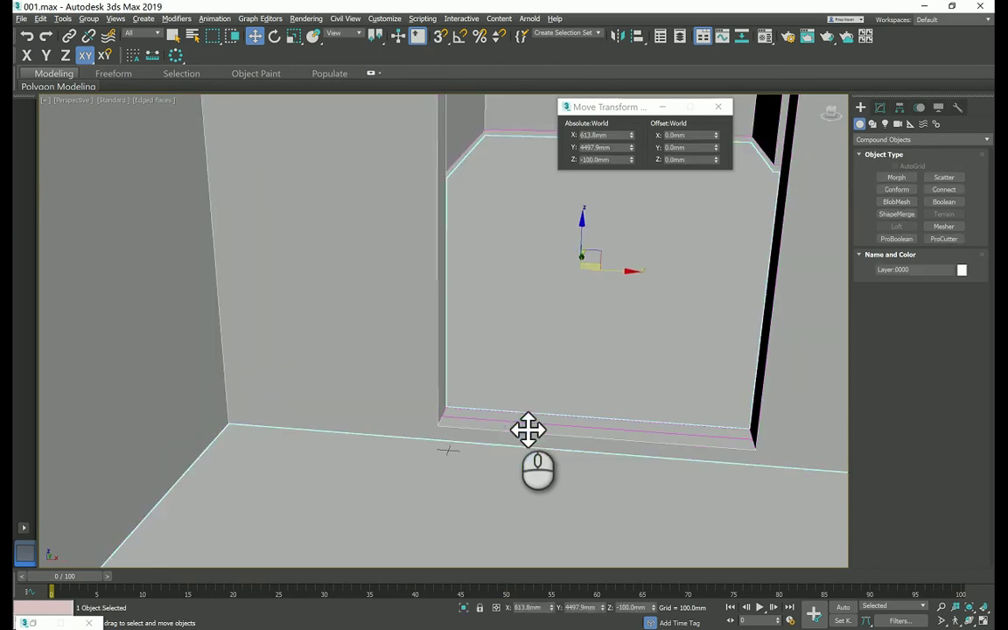
pyautogui.click(527, 427)
pyautogui.keyDown('alt'); pyautogui.moveTo(530, 409); pyautogui.dragTo(488, 362, button='middle'); pyautogui.keyUp('alt')
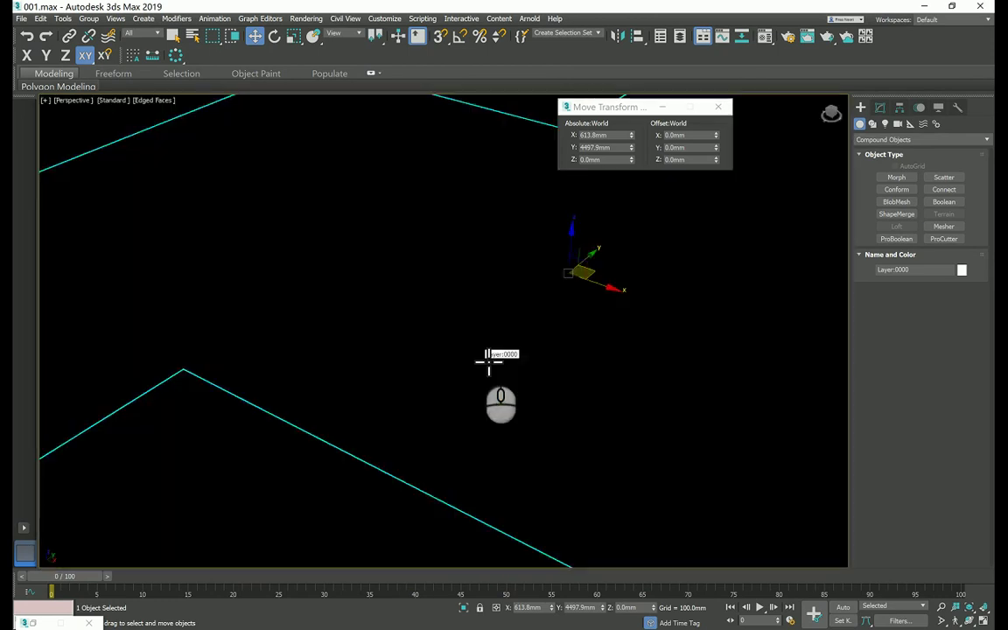
pyautogui.scroll(-5, 489, 363)
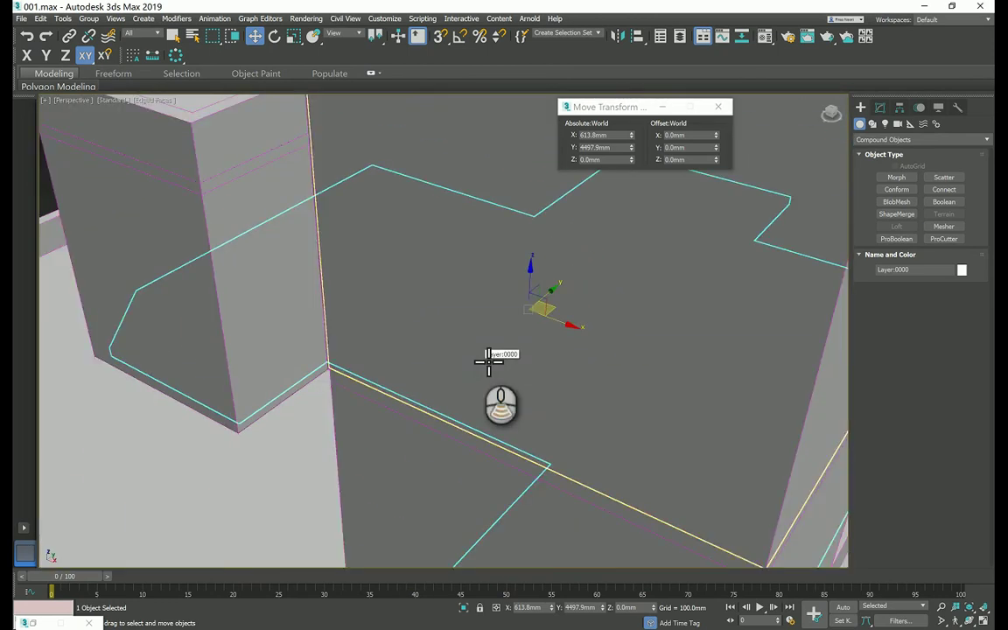
pyautogui.scroll(-3, 488, 363)
pyautogui.moveTo(408, 378); pyautogui.dragTo(511, 415, button='middle')
pyautogui.keyDown('alt'); pyautogui.moveTo(499, 418); pyautogui.dragTo(515, 429, button='middle'); pyautogui.keyUp('alt')
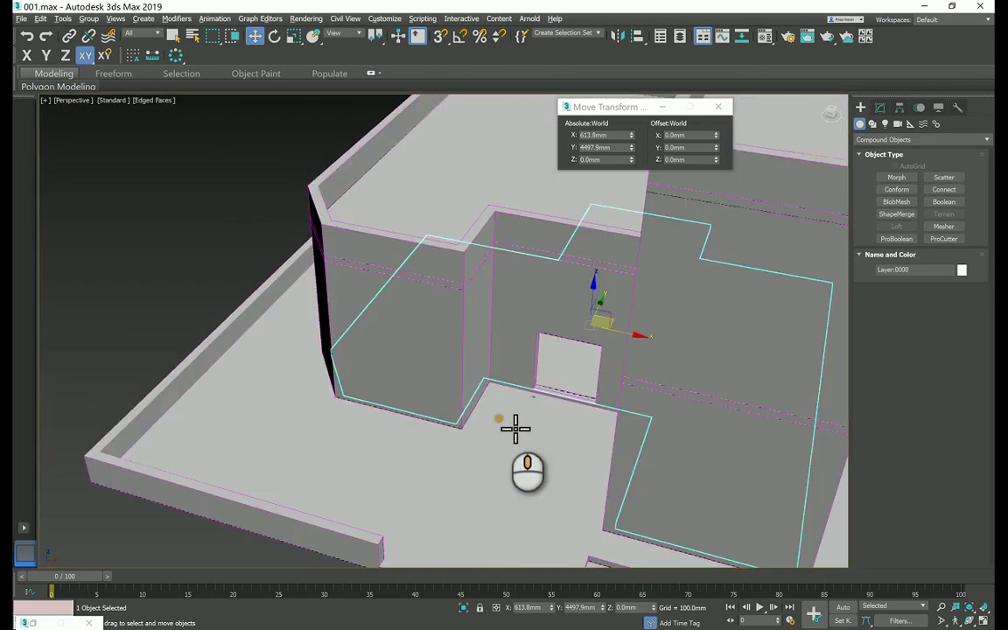
pyautogui.click(523, 437)
pyautogui.click(576, 403)
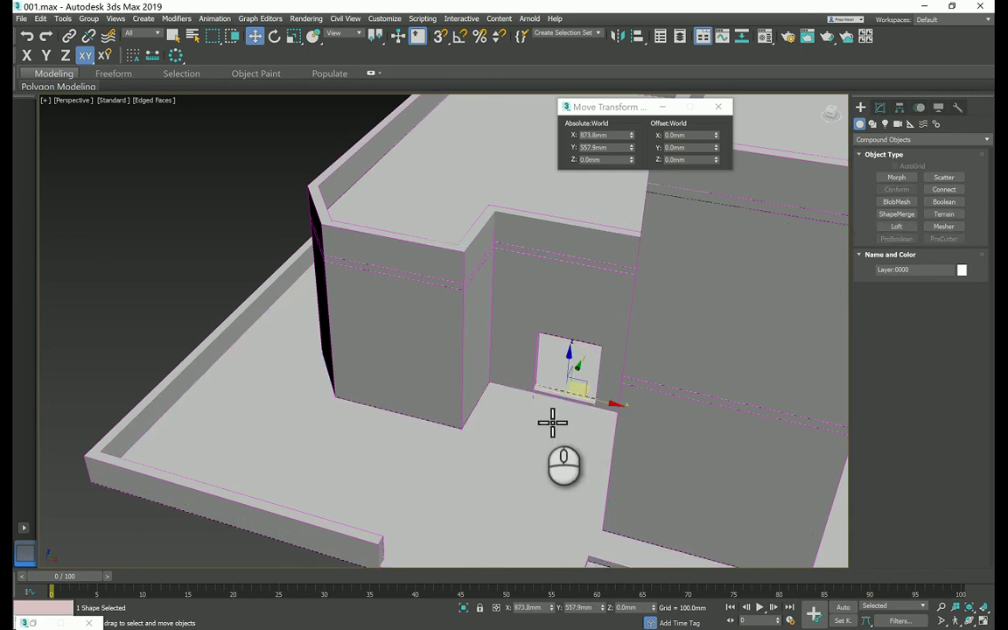
pyautogui.click(880, 107)
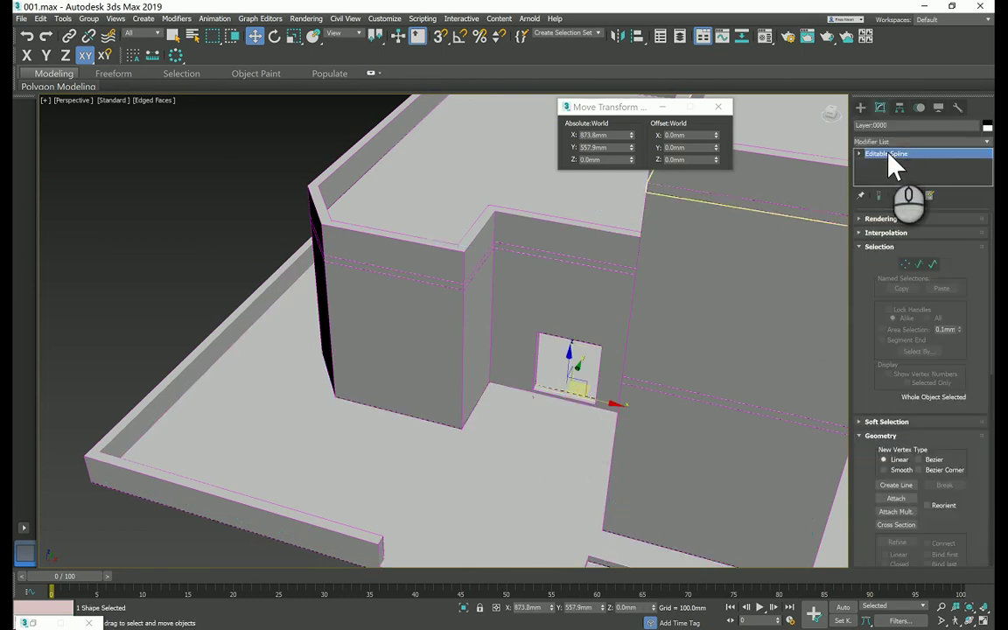
pyautogui.press('1')
pyautogui.rightClick(889, 156)
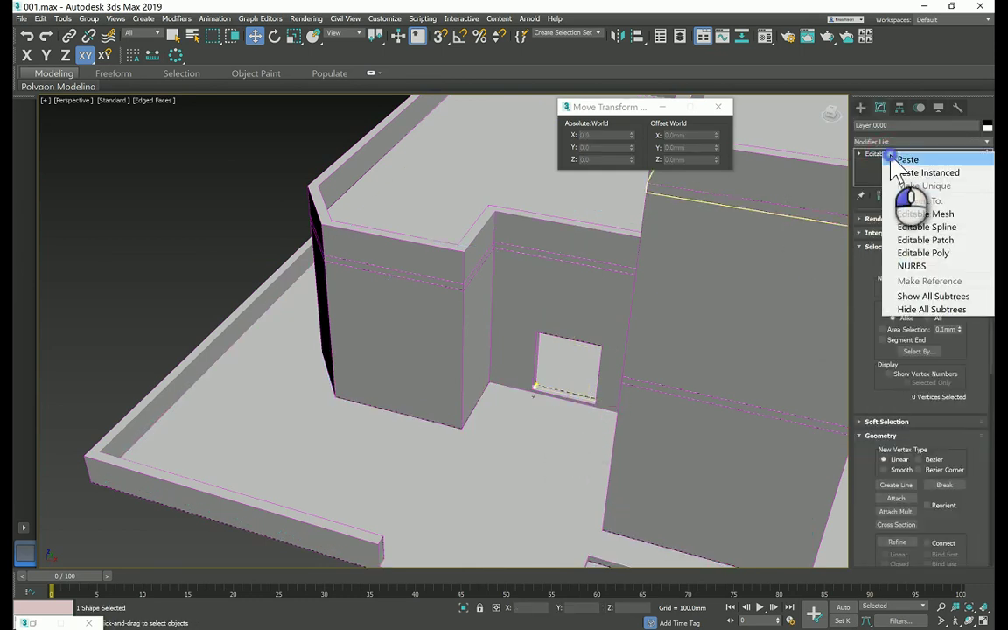
pyautogui.click(901, 160)
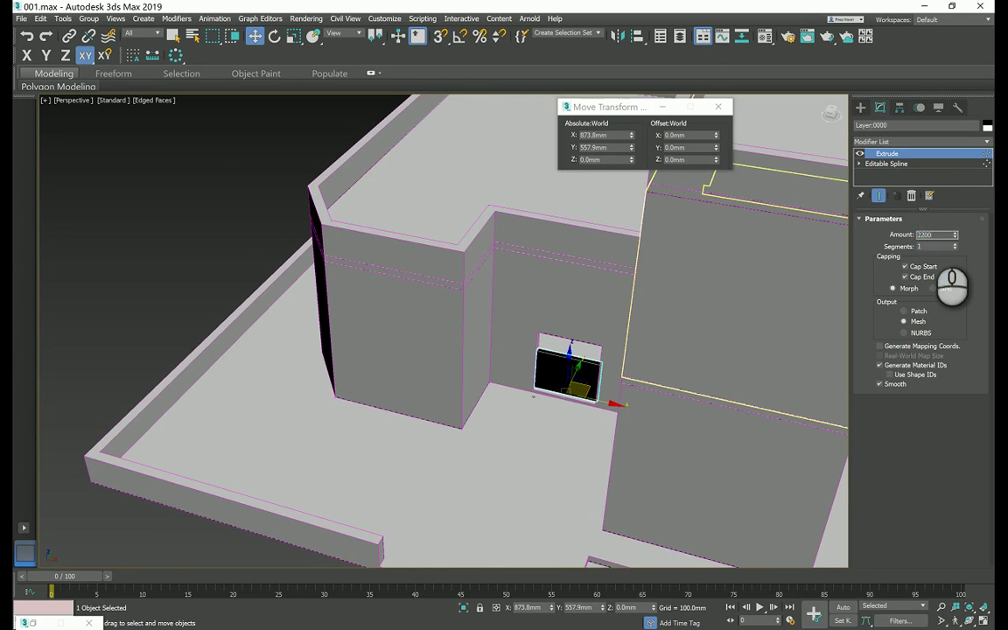
pyautogui.click(155, 249)
# Assign the 01 - Default material to the black entrance door panel and put the Material Editor away
pyautogui.scroll(5, 573, 399)
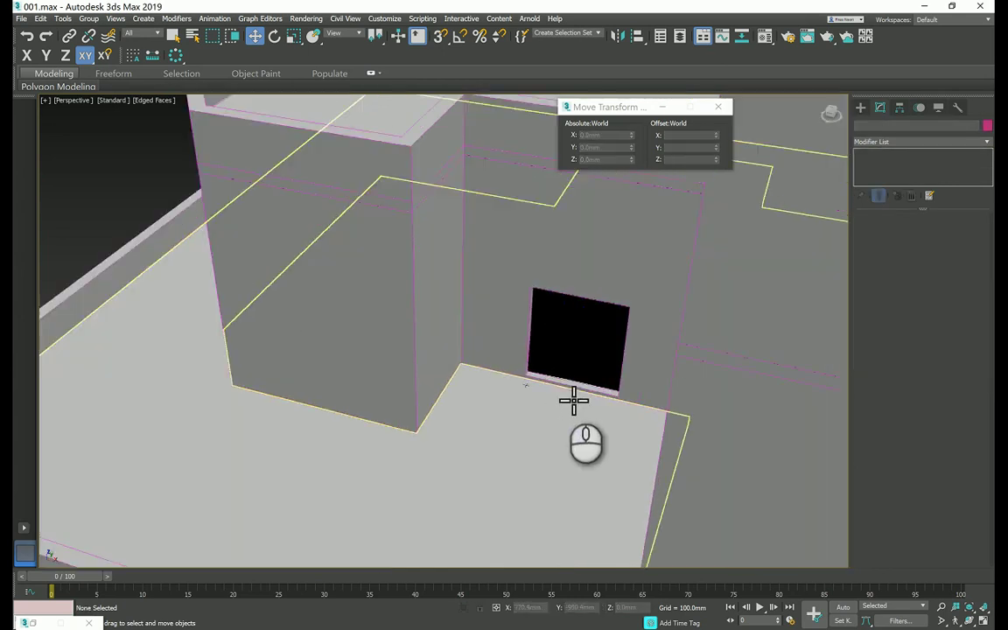
pyautogui.keyDown('alt'); pyautogui.moveTo(581, 370); pyautogui.dragTo(582, 359, button='middle'); pyautogui.keyUp('alt')
pyautogui.press('m')
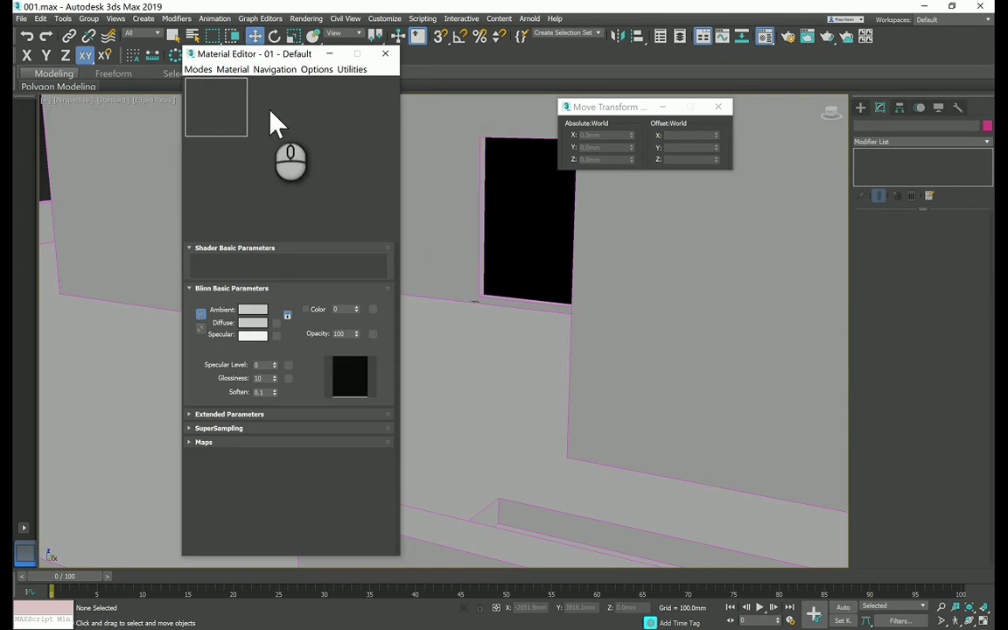
pyautogui.moveTo(232, 117); pyautogui.dragTo(520, 155)
pyautogui.keyDown('alt'); pyautogui.moveTo(521, 155); pyautogui.dragTo(332, 99, button='middle'); pyautogui.keyUp('alt')
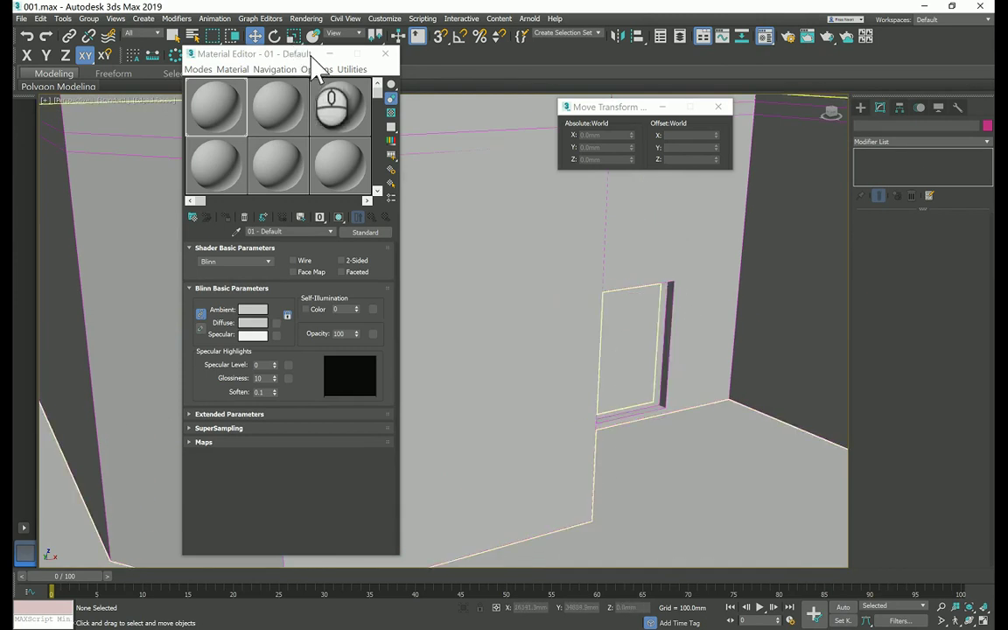
pyautogui.click(325, 54)
pyautogui.scroll(-6, 543, 367)
pyautogui.keyDown('alt'); pyautogui.moveTo(543, 366); pyautogui.dragTo(615, 304, button='middle'); pyautogui.keyUp('alt')
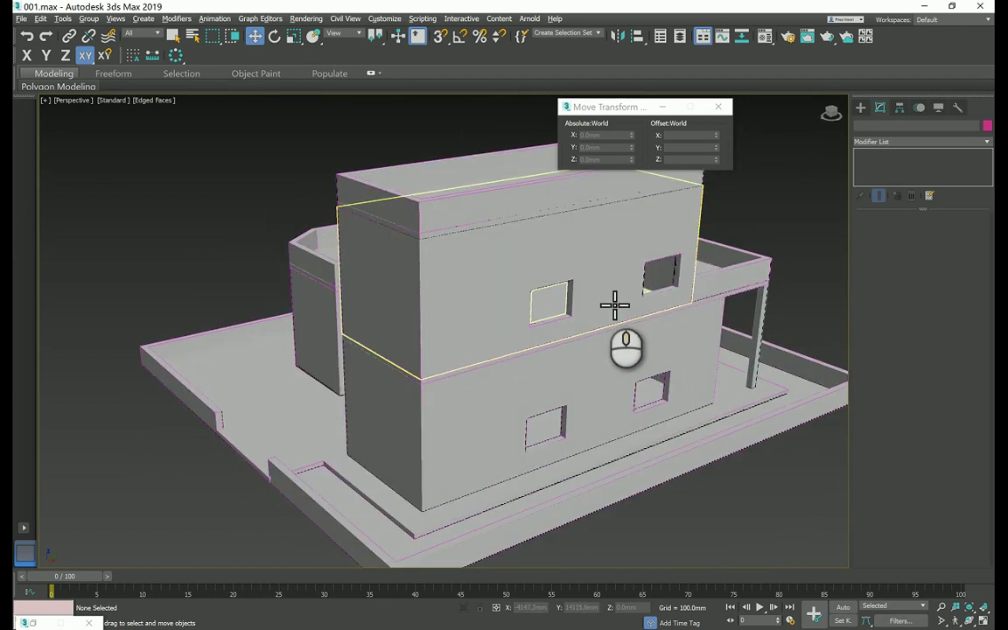
pyautogui.keyDown('alt'); pyautogui.moveTo(622, 377); pyautogui.dragTo(396, 348, button='middle'); pyautogui.keyUp('alt')
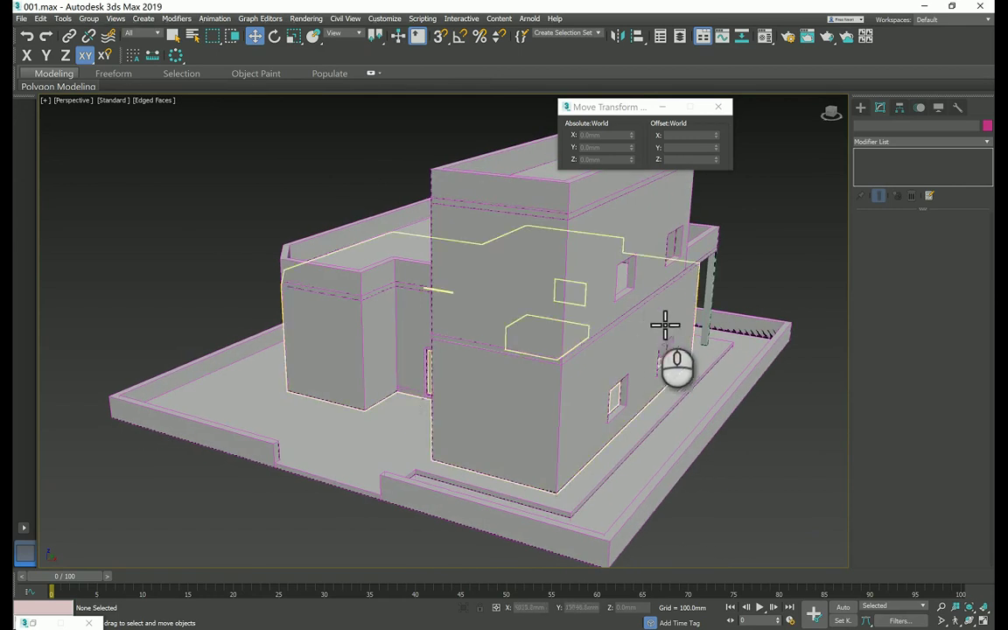